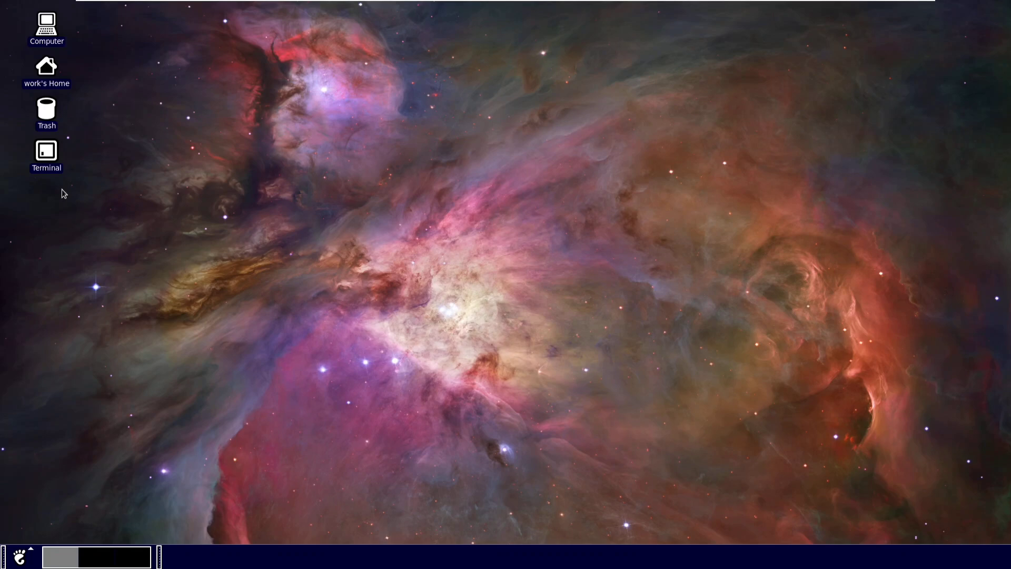
Step: Open a terminal, try the misspelled 'virtuouso &' command, and clear the line
{"action": "double_click", "coordinate": [46, 152]}
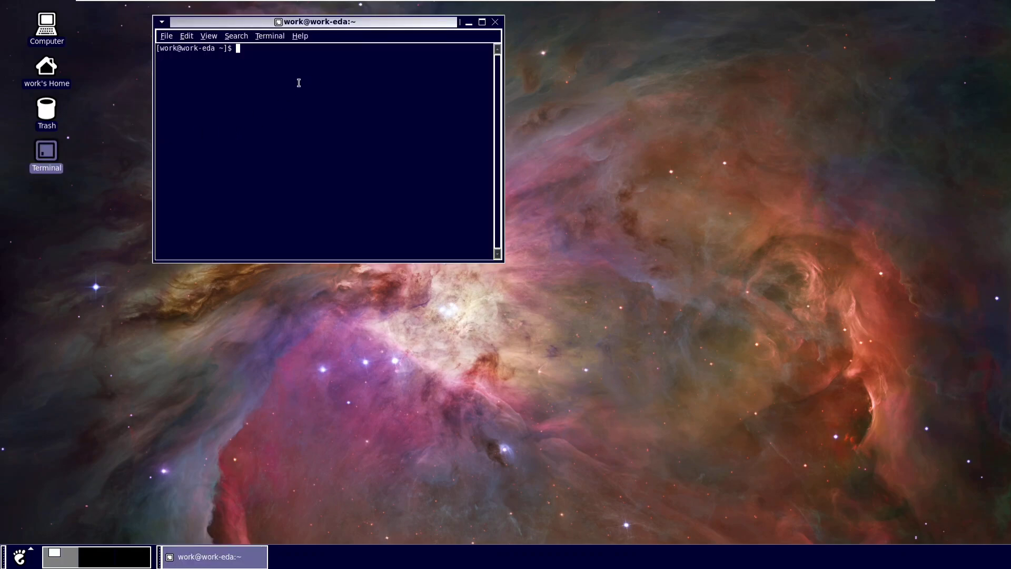
{"action": "type", "text": "virtuouso &"}
{"action": "key", "text": "Return"}
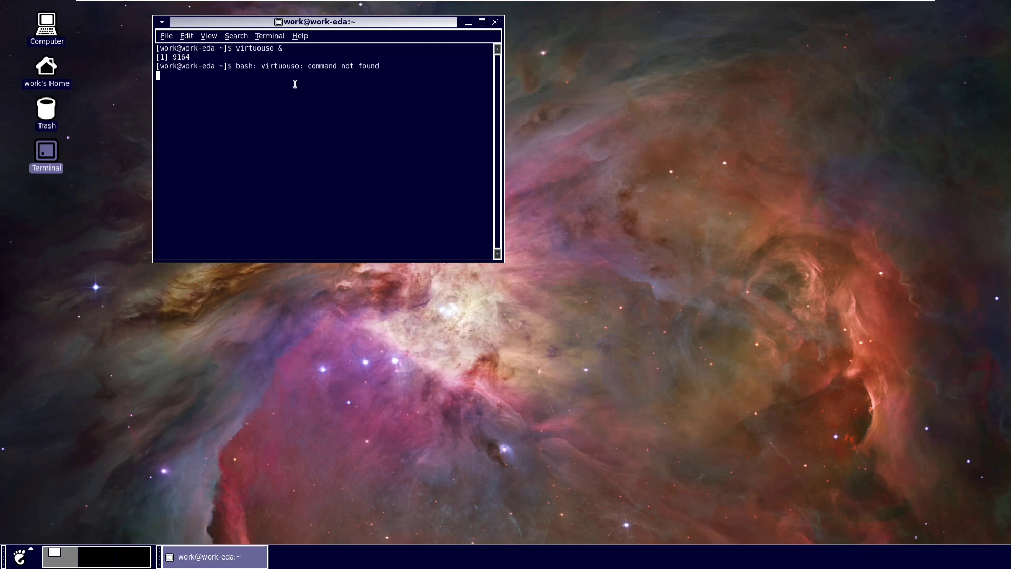
{"action": "key", "text": "Up"}
{"action": "key", "text": "Left"}
{"action": "key", "text": "Left"}
{"action": "key", "text": "Left"}
{"action": "key", "text": "Left"}
{"action": "key", "text": "BackSpace"}
{"action": "key", "text": "End"}
{"action": "key", "text": "BackSpace"}
{"action": "key", "text": "BackSpace"}
{"action": "key", "text": "BackSpace"}
{"action": "key", "text": "BackSpace"}
{"action": "key", "text": "BackSpace"}
{"action": "key", "text": "BackSpace"}
{"action": "key", "text": "BackSpace"}
{"action": "key", "text": "BackSpace"}
{"action": "key", "text": "BackSpace"}
{"action": "key", "text": "ctrl+c"}
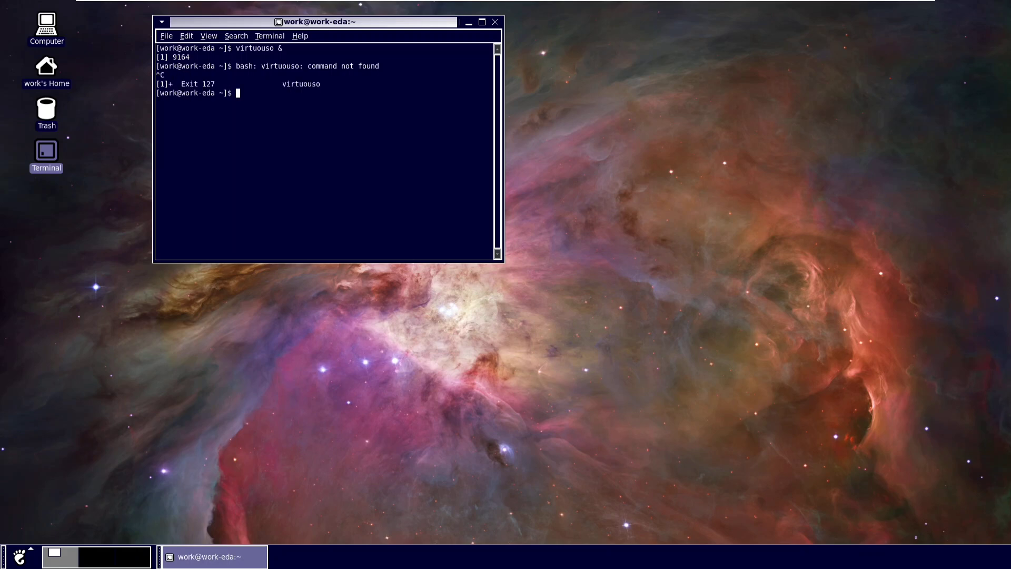
Step: Launch Virtuoso in the background with 'virtuoso &'
{"action": "type", "text": "virtuoso &"}
{"action": "key", "text": "Return"}
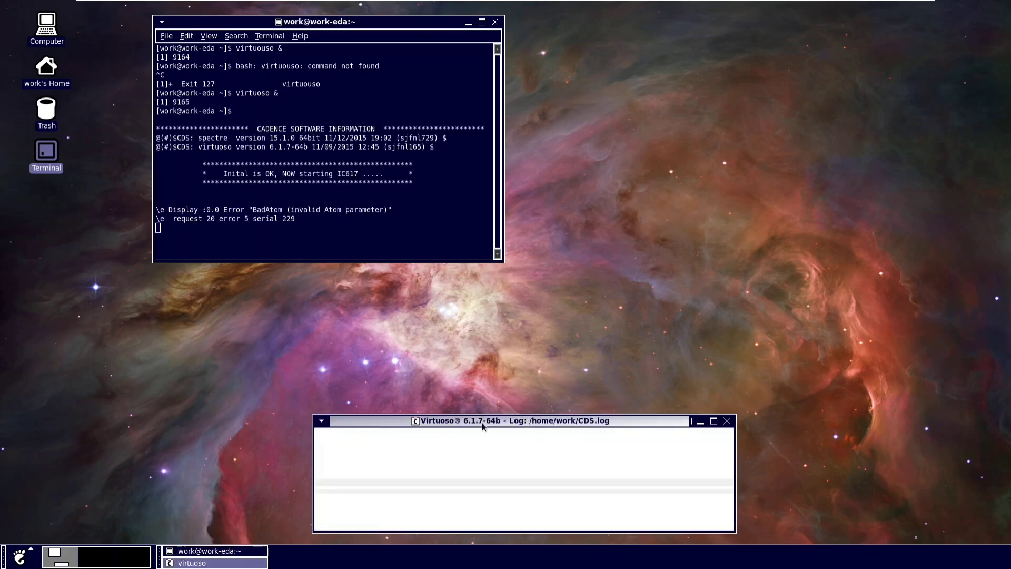
Step: Position the CDS.log window just below the terminal
{"action": "left_click_drag", "start_coordinate": [486, 380], "coordinate": [479, 254]}
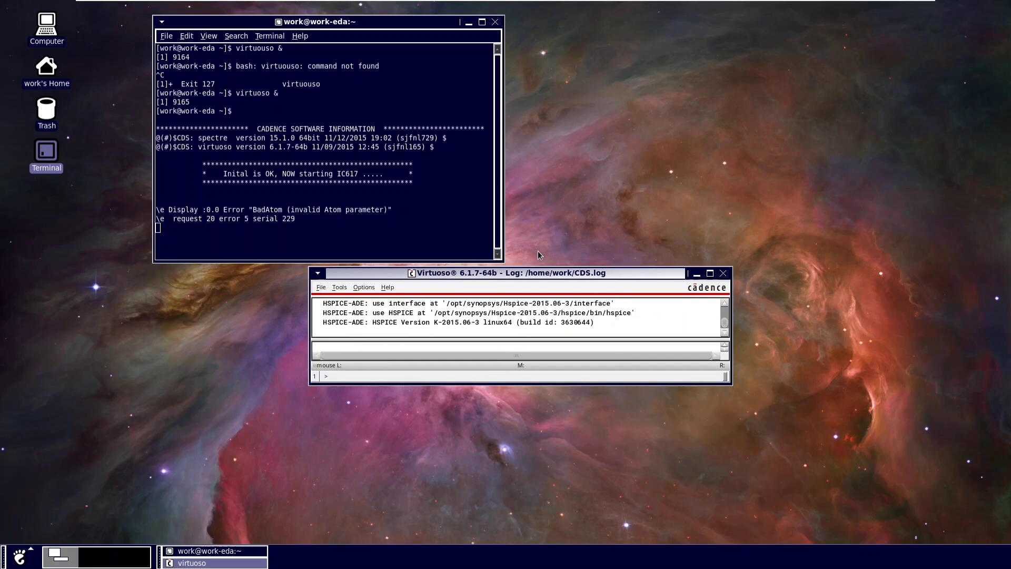
{"action": "left_click_drag", "start_coordinate": [539, 273], "coordinate": [541, 274]}
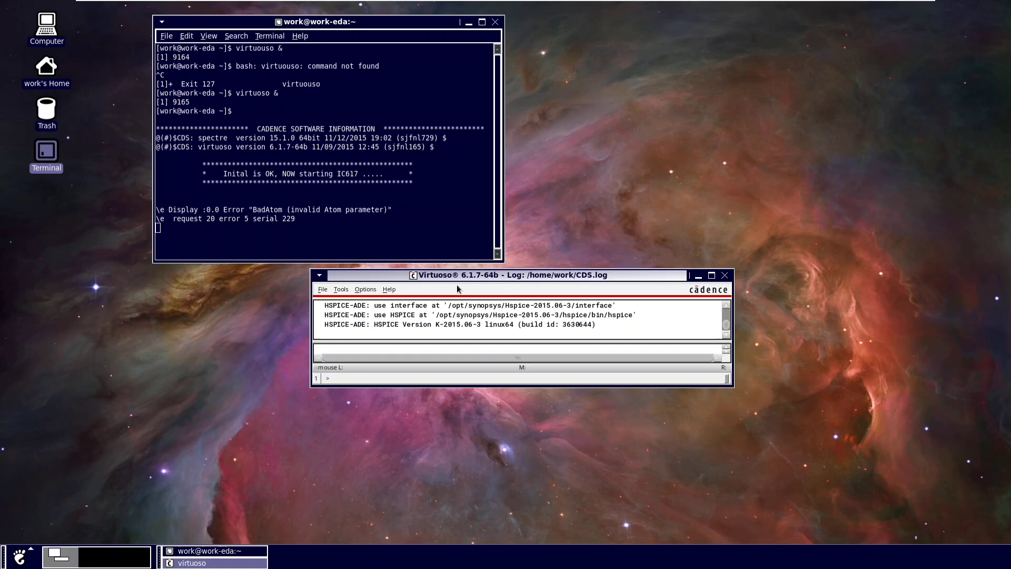
{"action": "left_click_drag", "start_coordinate": [467, 276], "coordinate": [475, 293]}
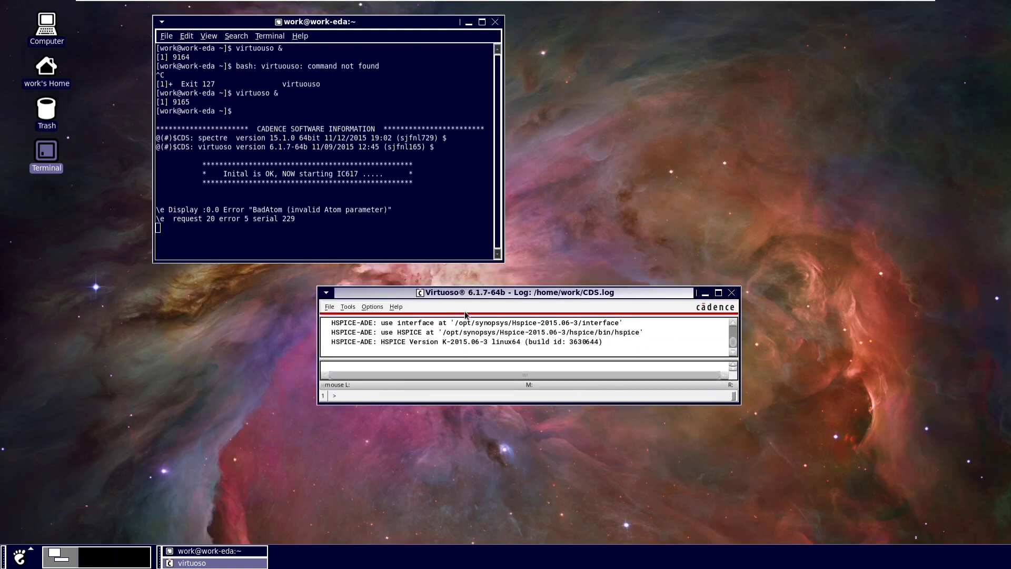
Step: Create library crackforlearning via File > New > Library, attached to technology library gpdk090
{"action": "left_click", "coordinate": [328, 309]}
{"action": "mouse_move", "coordinate": [347, 327]}
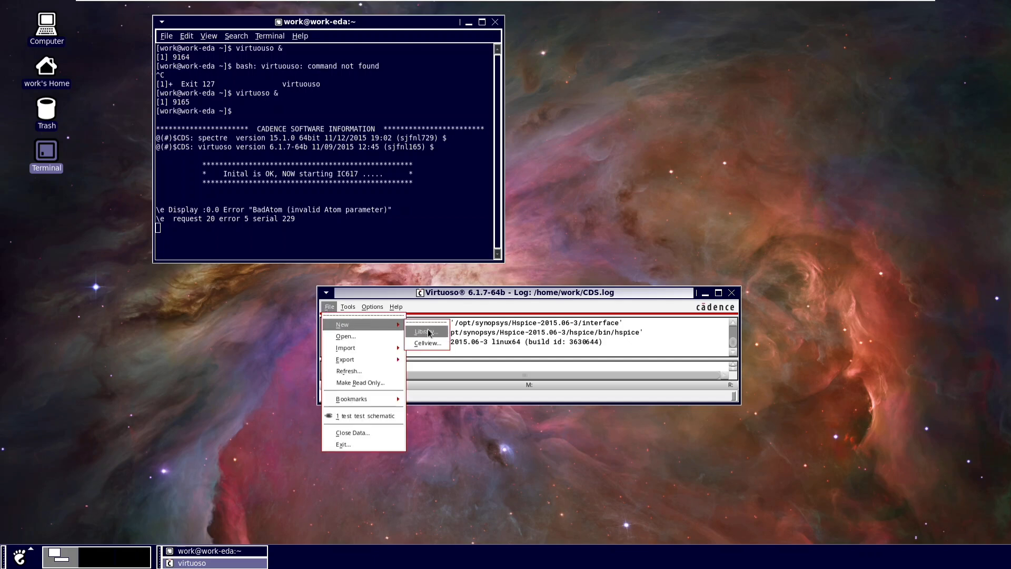
{"action": "left_click", "coordinate": [423, 331]}
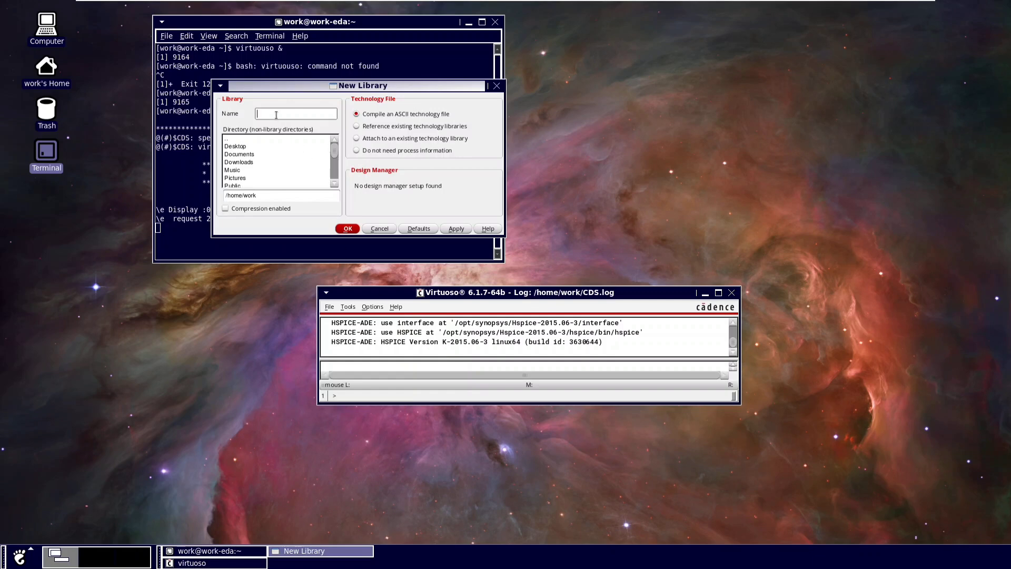
{"action": "type", "text": "Cra"}
{"action": "type", "text": "ra"}
{"action": "type", "text": "ck"}
{"action": "type", "text": "forlearning"}
{"action": "left_click", "coordinate": [415, 138]}
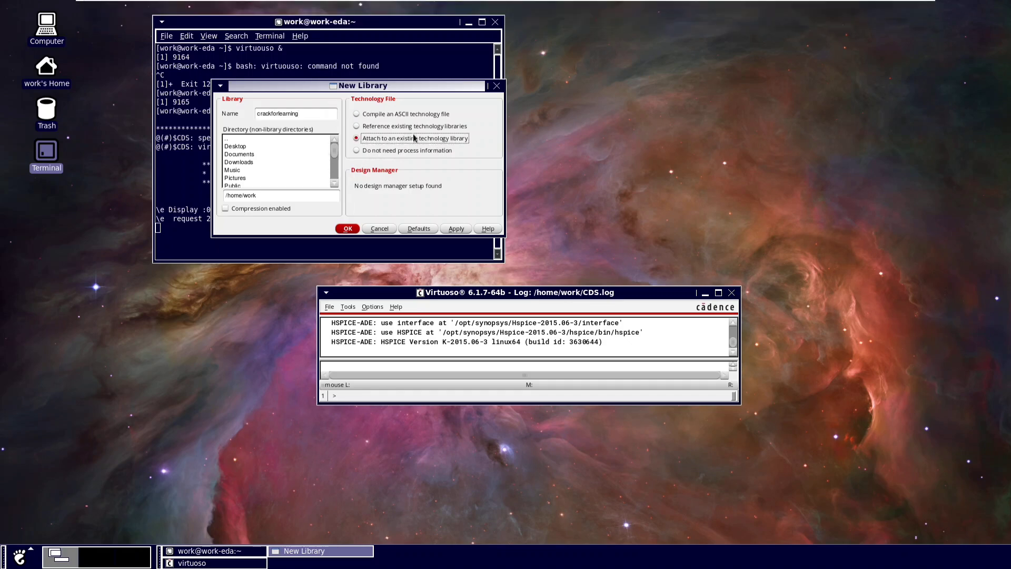
{"action": "left_click", "coordinate": [348, 229]}
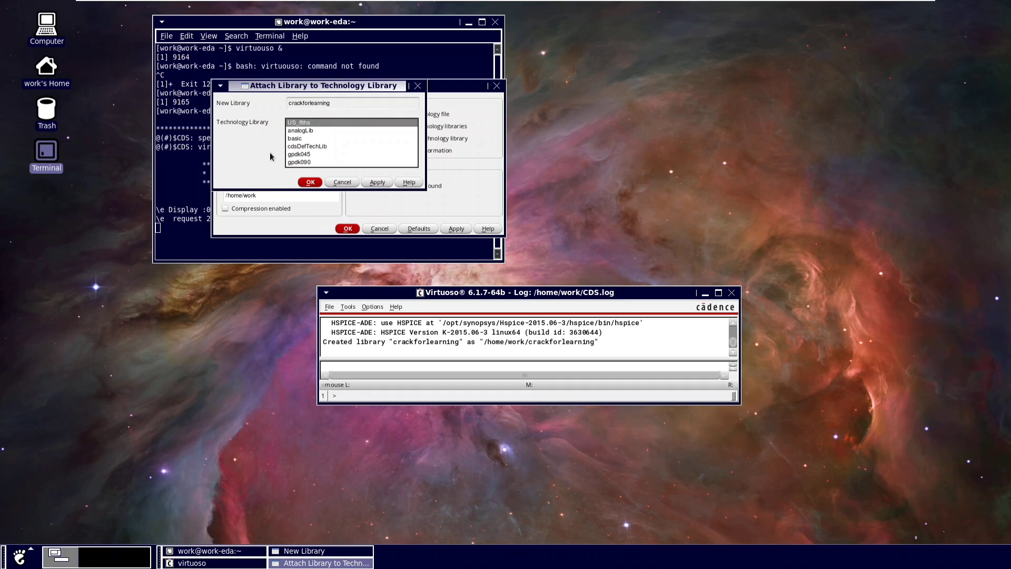
{"action": "left_click", "coordinate": [311, 162]}
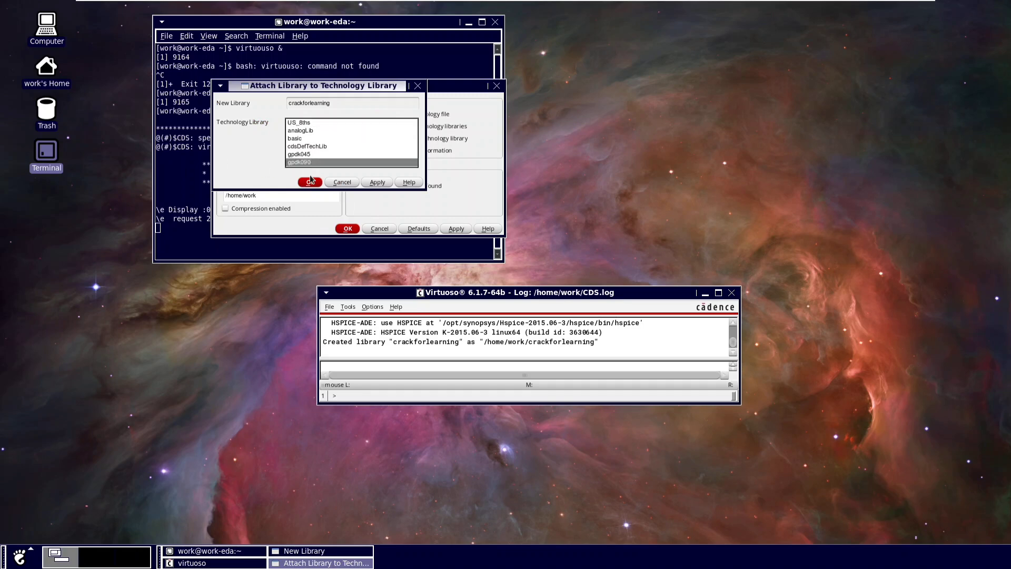
{"action": "key", "text": "Return"}
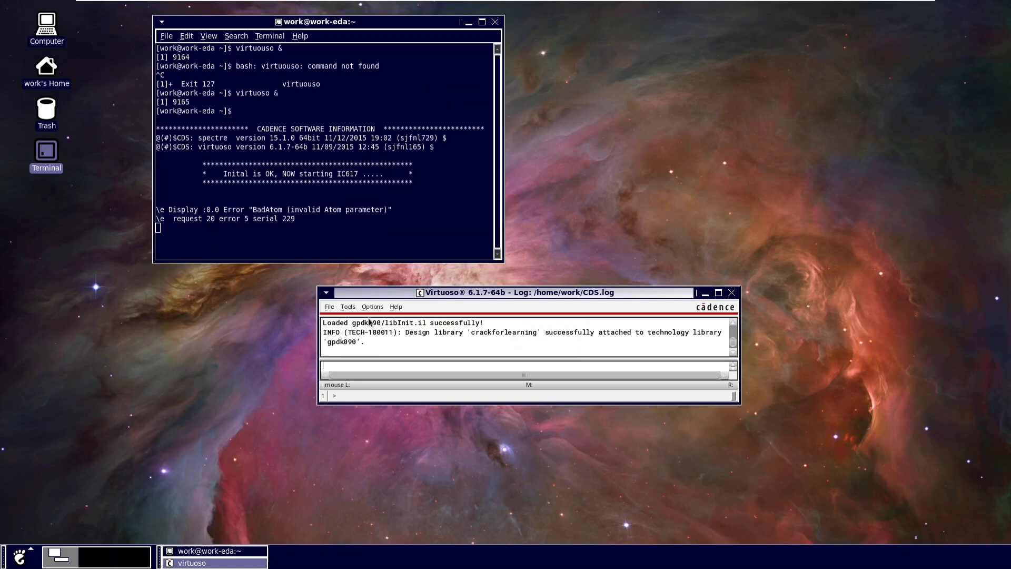
Step: Create the Inverter schematic cellview in crackforlearning and maximize the Schematic Editor
{"action": "left_click", "coordinate": [330, 307]}
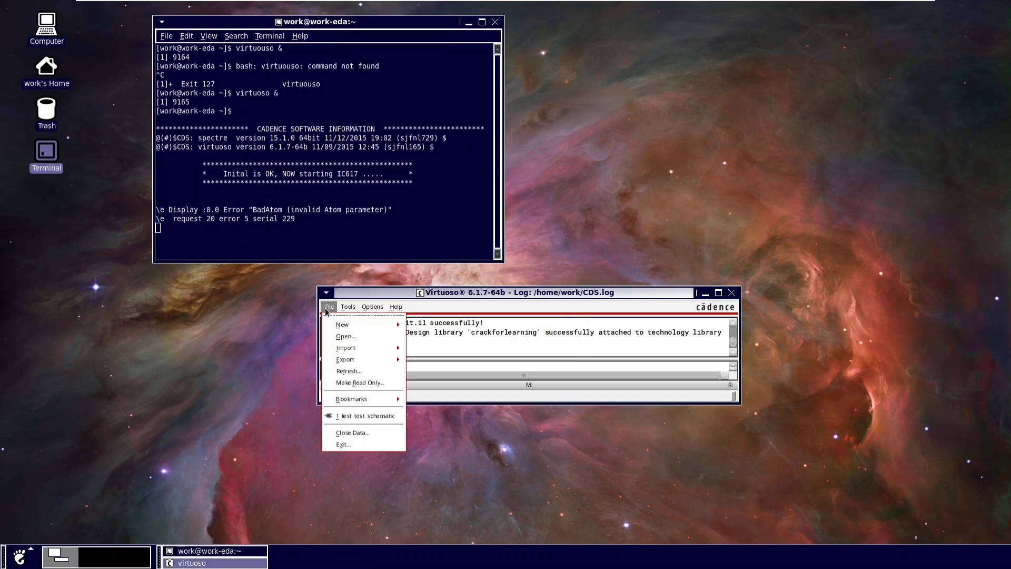
{"action": "mouse_move", "coordinate": [357, 326]}
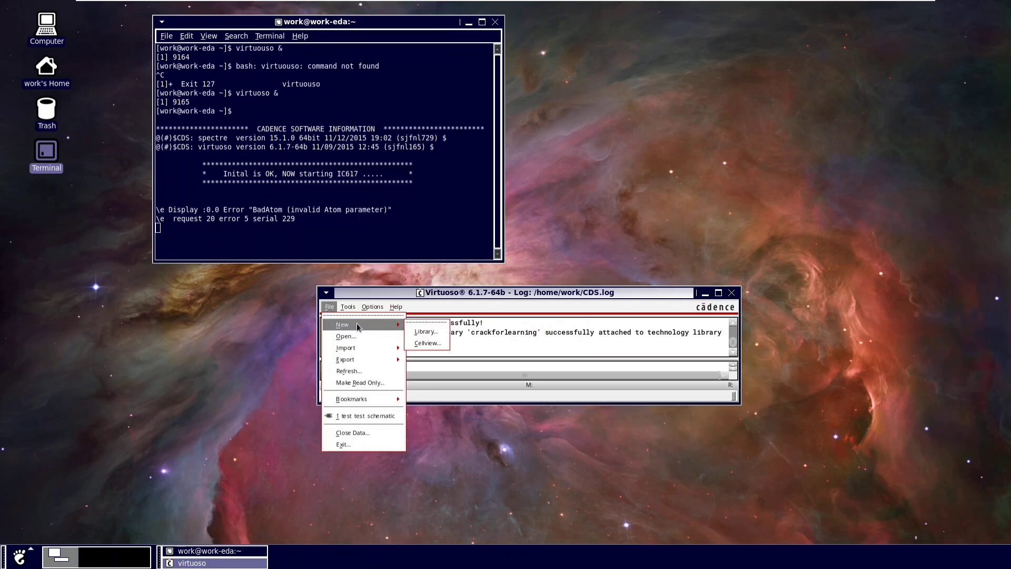
{"action": "left_click", "coordinate": [429, 344]}
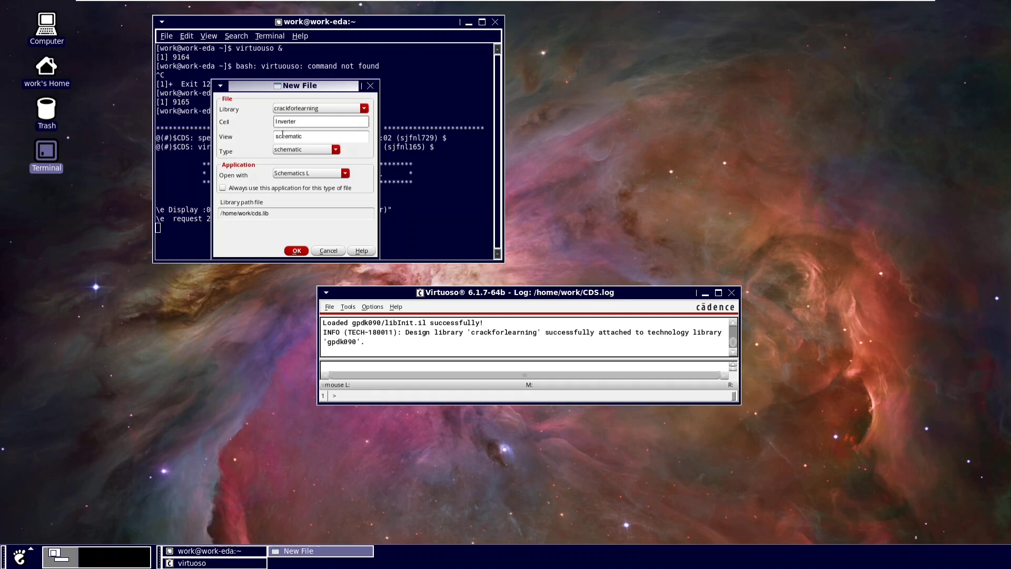
{"action": "left_click", "coordinate": [296, 251]}
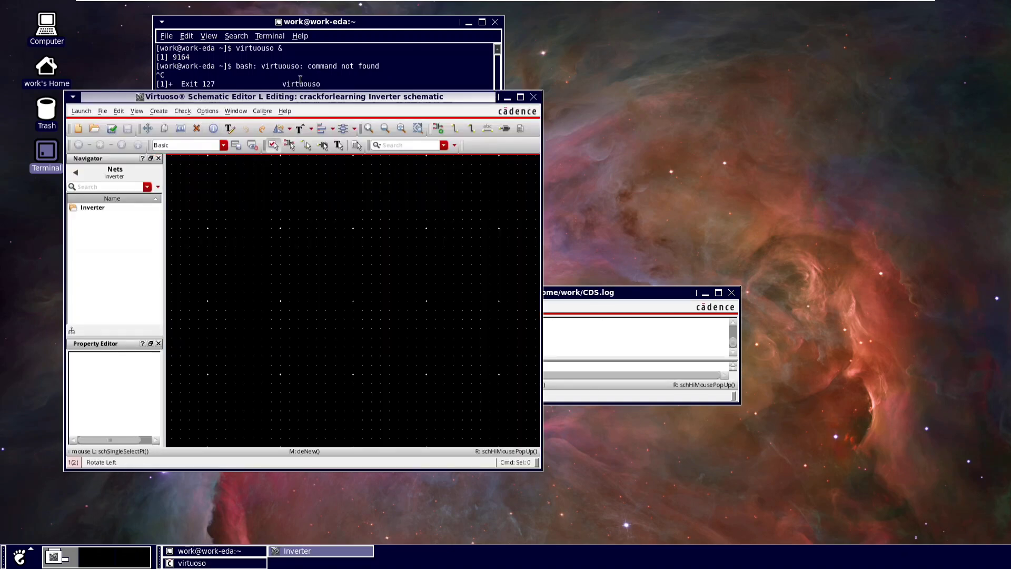
{"action": "left_click_drag", "start_coordinate": [434, 97], "coordinate": [471, 6]}
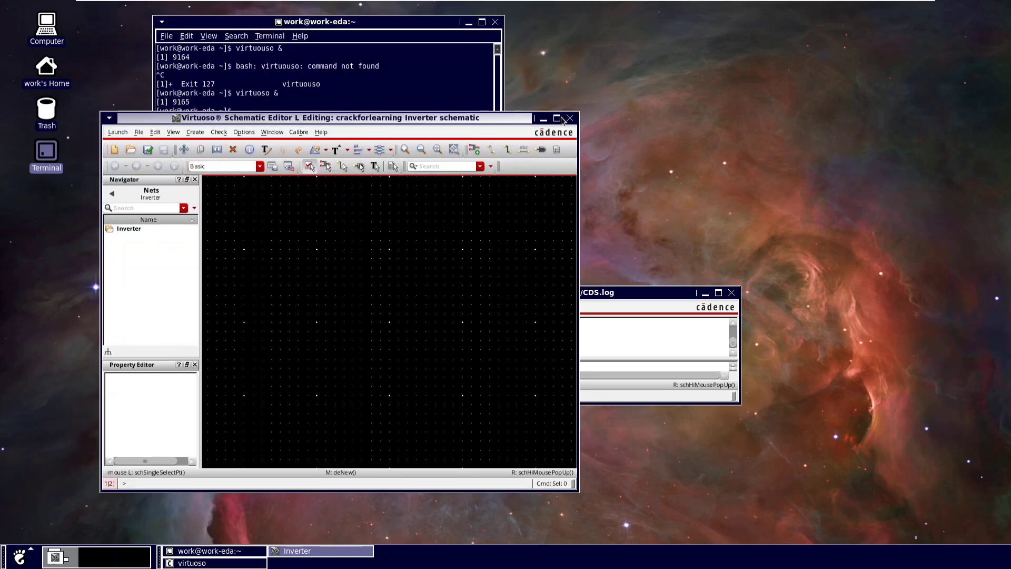
{"action": "left_click", "coordinate": [557, 115]}
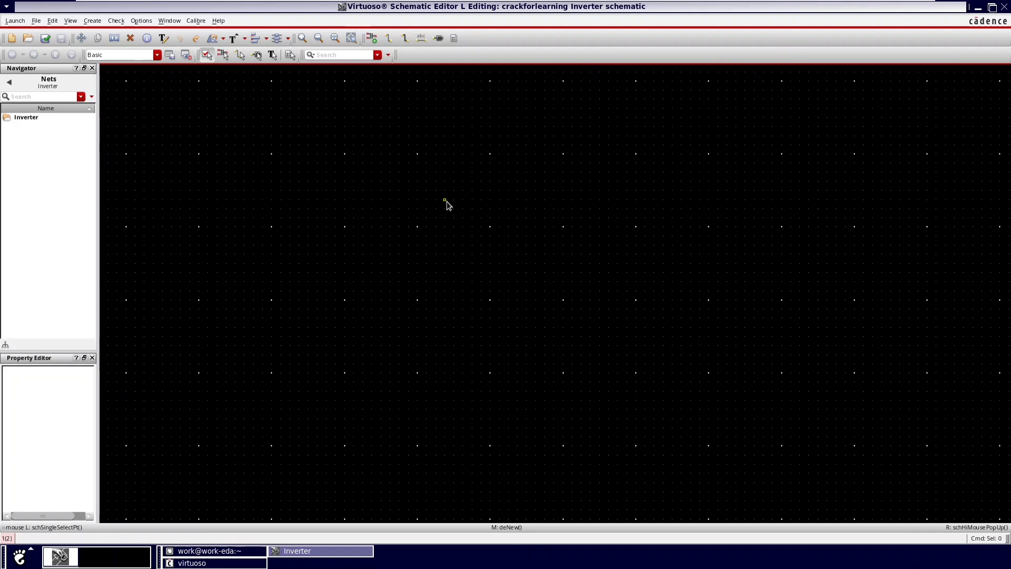
Step: Place a gpdk090 nmos1v transistor (NM0) on the schematic canvas
{"action": "key", "text": "f"}
{"action": "key", "text": "i"}
{"action": "key", "text": "Escape"}
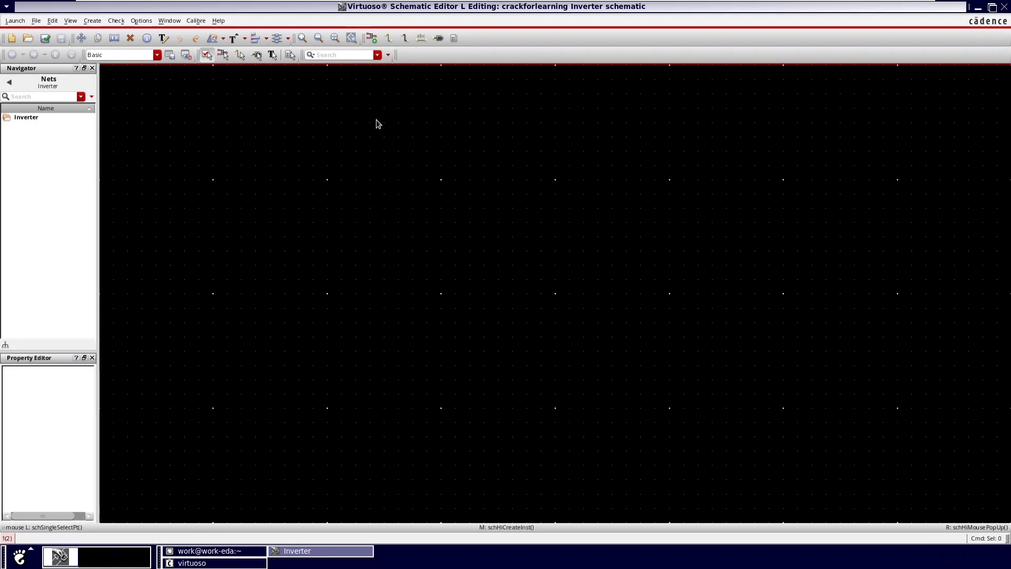
{"action": "left_click", "coordinate": [375, 38]}
{"action": "left_click", "coordinate": [416, 85]}
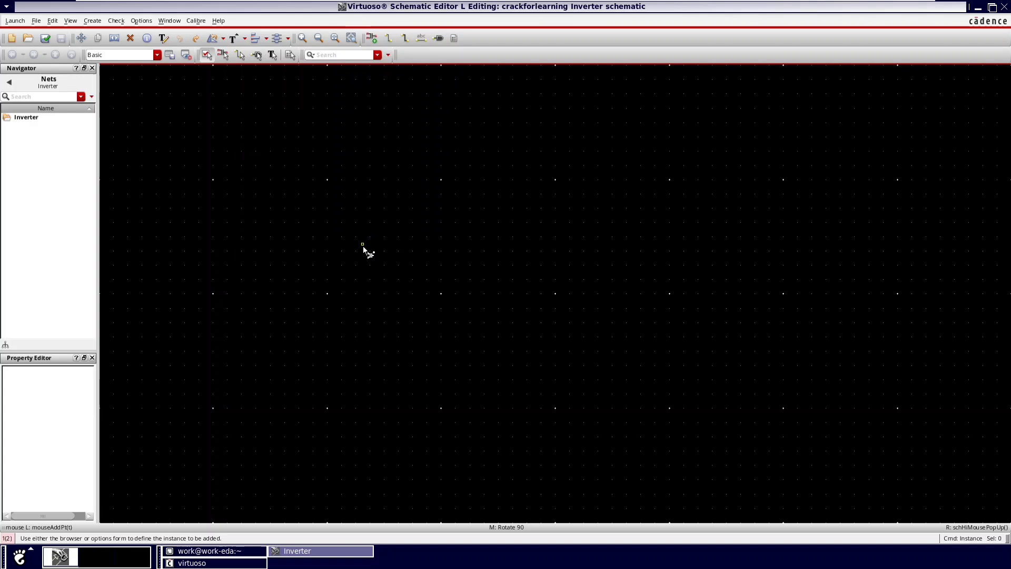
{"action": "key", "text": "F3"}
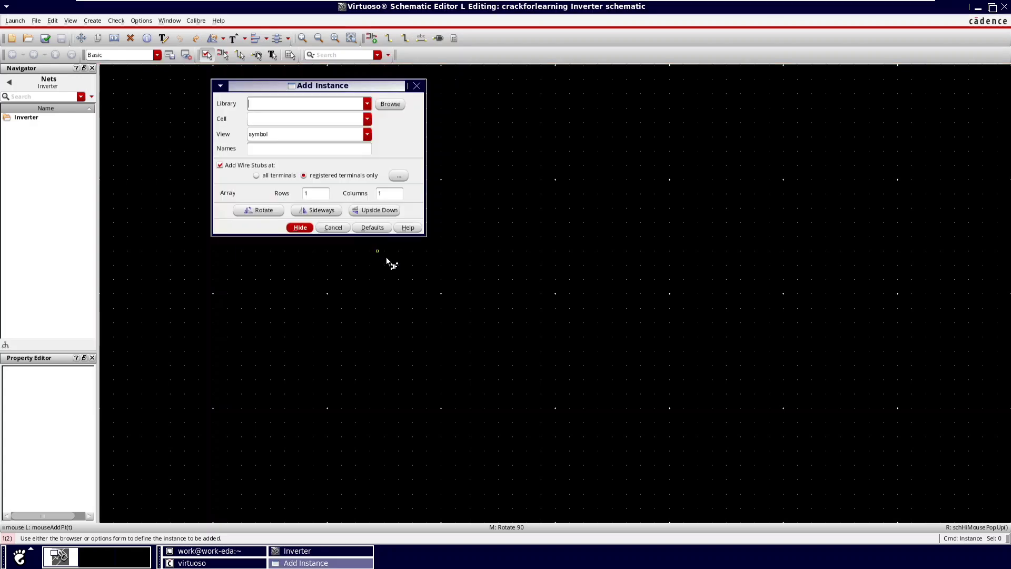
{"action": "left_click", "coordinate": [367, 105]}
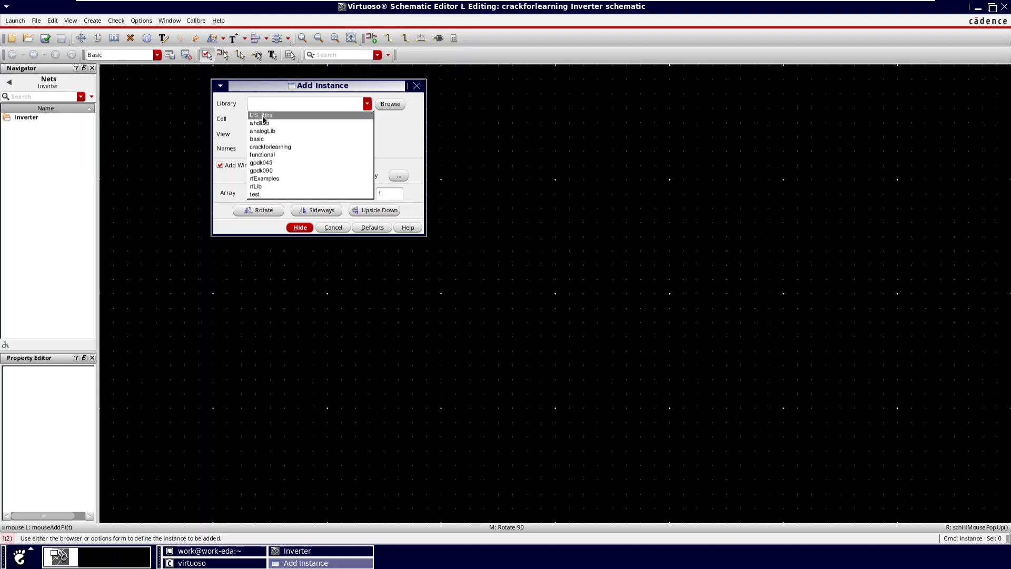
{"action": "left_click", "coordinate": [273, 170]}
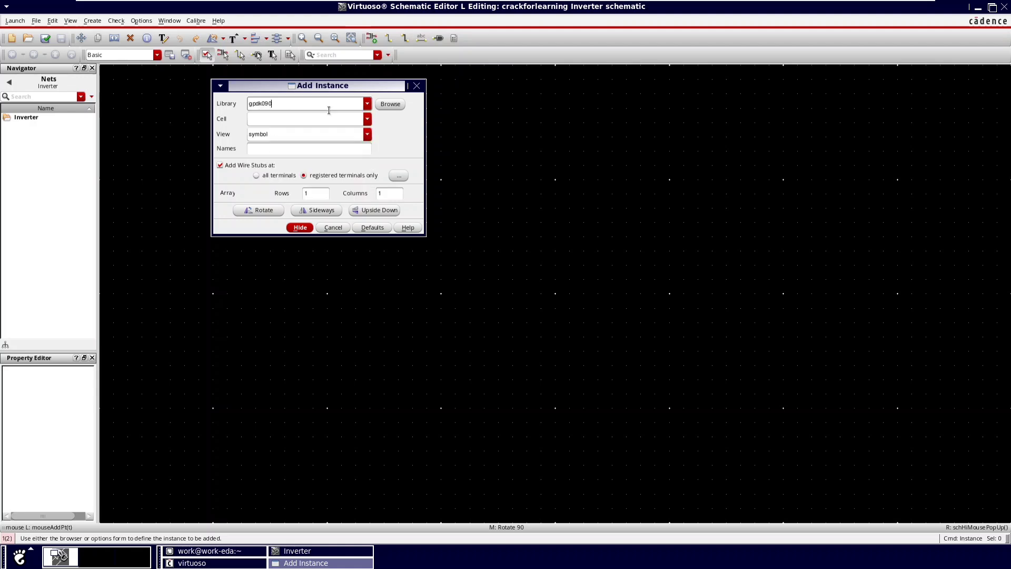
{"action": "left_click", "coordinate": [367, 119]}
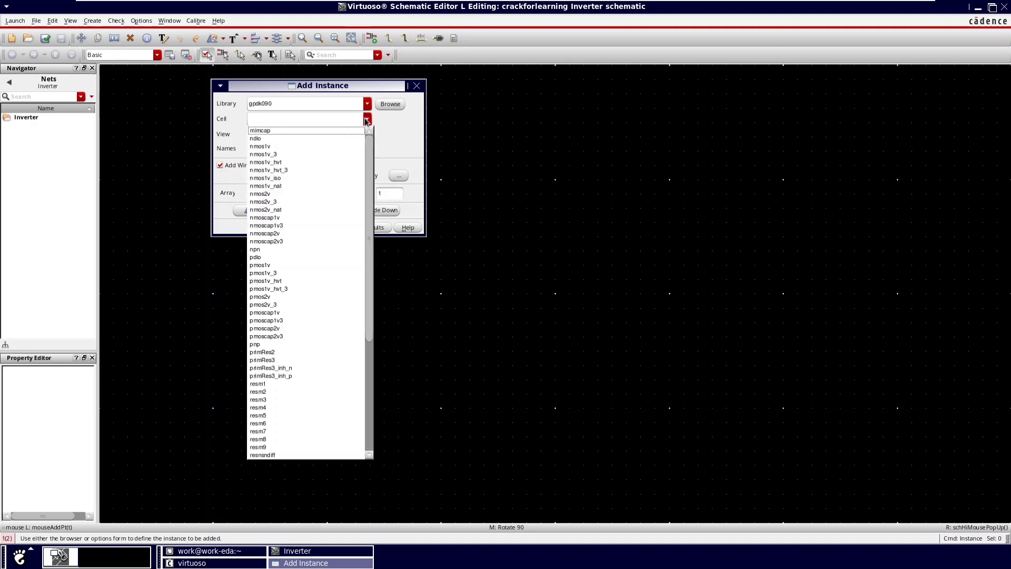
{"action": "left_click", "coordinate": [280, 147]}
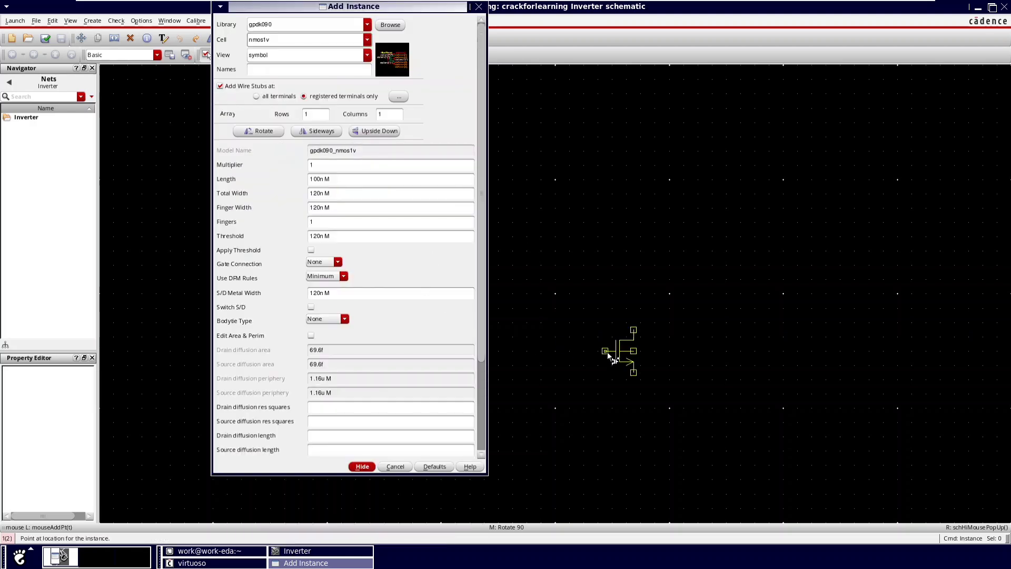
{"action": "left_click", "coordinate": [591, 329]}
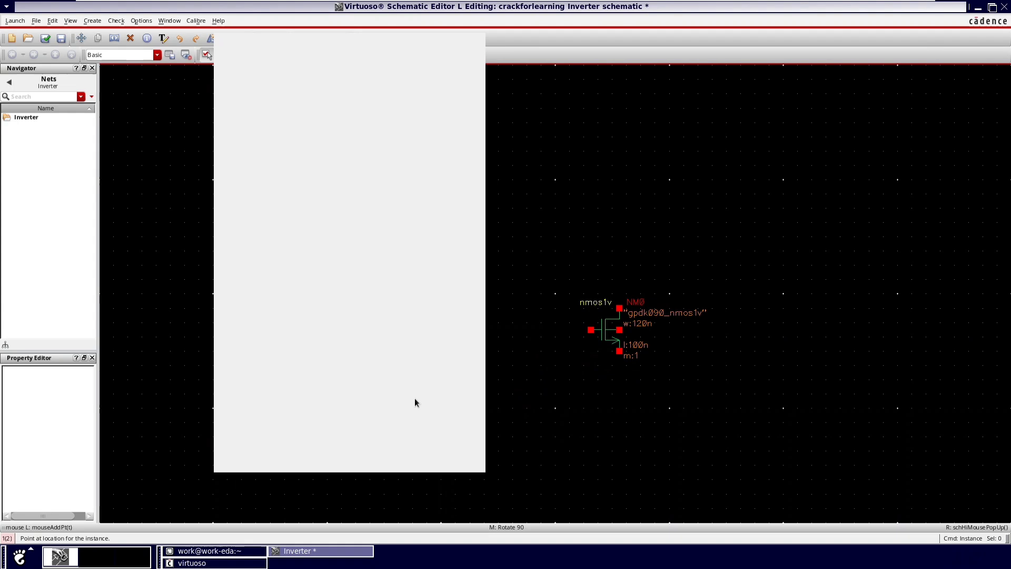
Step: Place a pmos1v transistor (PM0) above NM0
{"action": "left_click", "coordinate": [367, 39]}
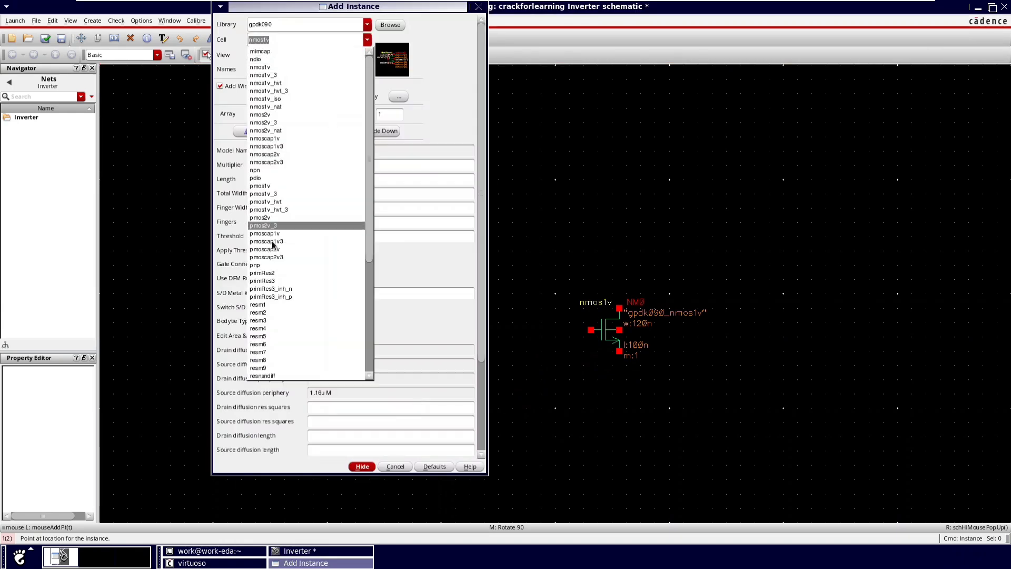
{"action": "left_click", "coordinate": [271, 186]}
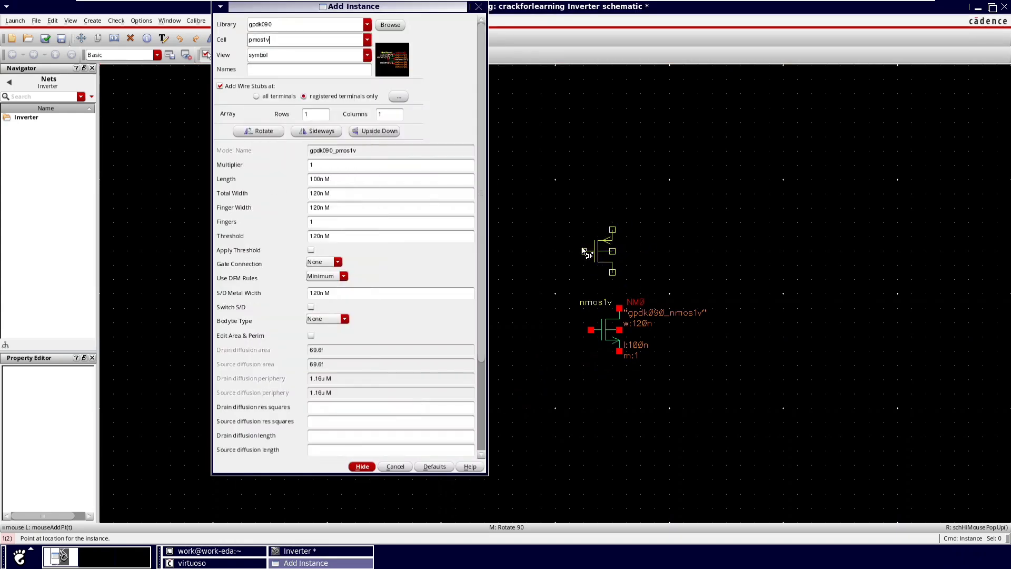
{"action": "left_click", "coordinate": [589, 244]}
{"action": "key", "text": "Escape"}
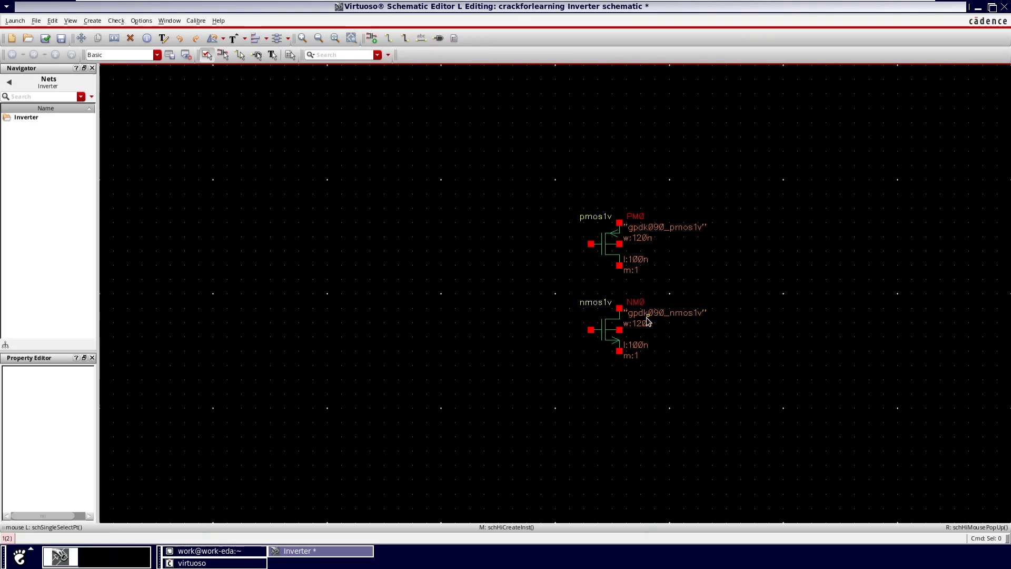
{"action": "scroll", "coordinate": [646, 317], "scroll_direction": "right", "scroll_amount": 2, "text": "shift"}
Step: Reopen the Add Instance form, browse the libraries, and cancel without placing anything
{"action": "key", "text": "i"}
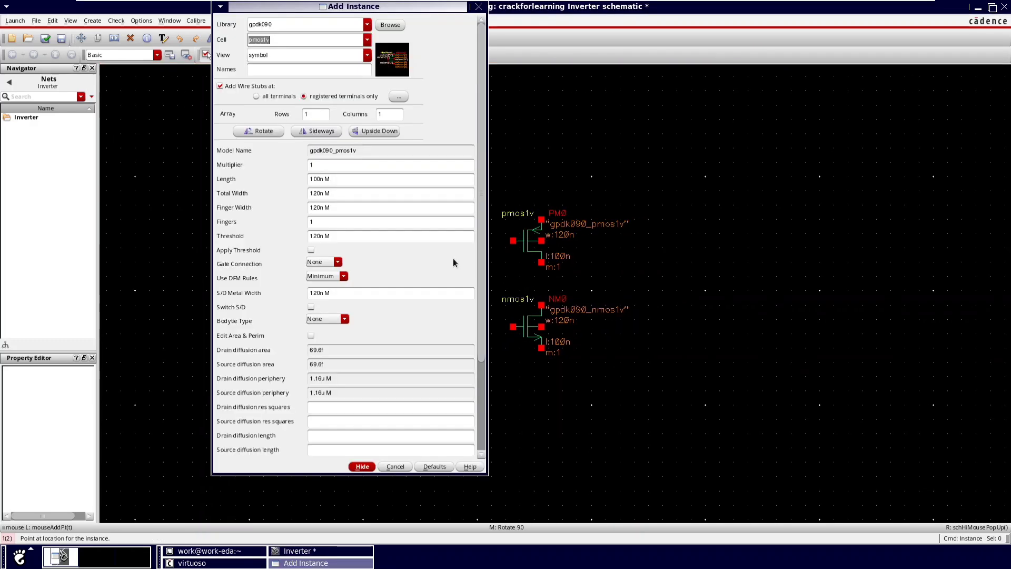
{"action": "left_click", "coordinate": [367, 40]}
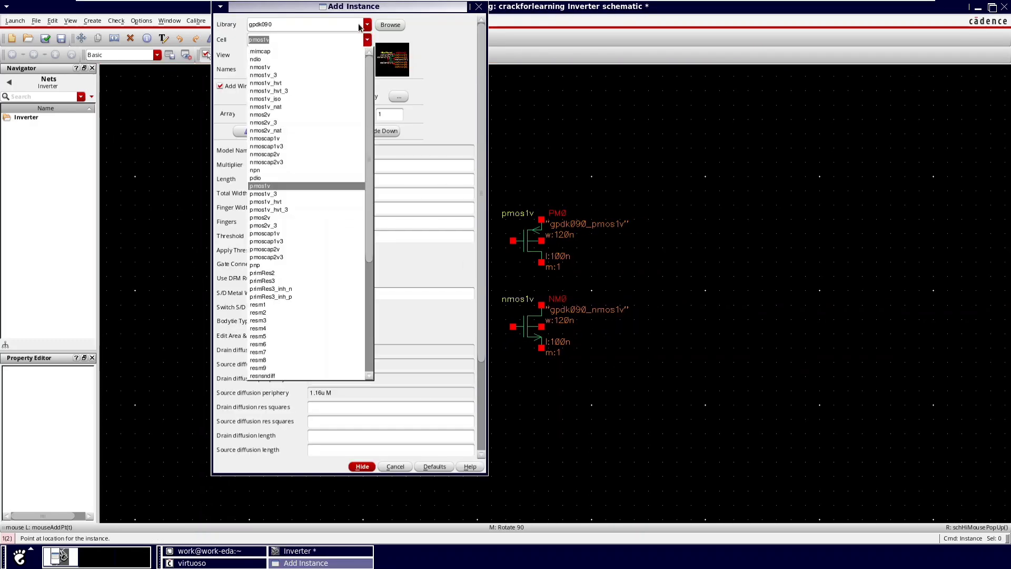
{"action": "left_click", "coordinate": [367, 24]}
{"action": "left_click", "coordinate": [367, 25]}
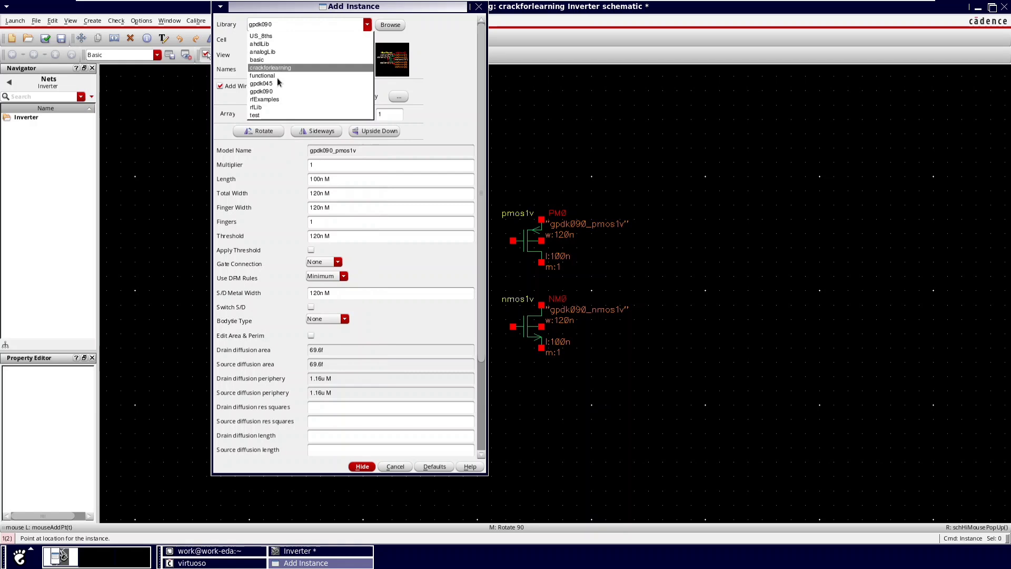
{"action": "left_click", "coordinate": [347, 43]}
{"action": "key", "text": "Escape"}
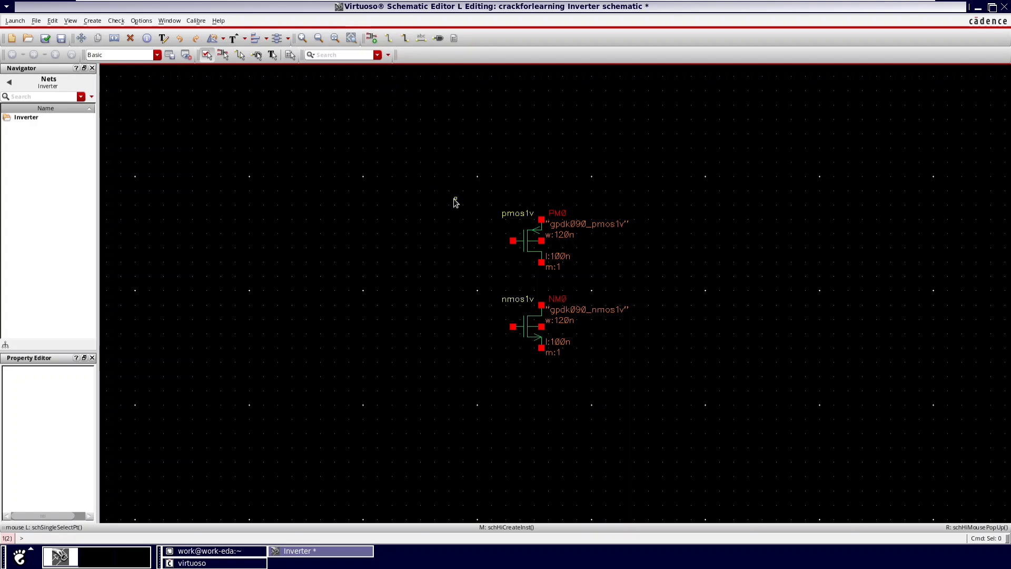
Step: Draw a supply lead up from PM0 and a ground lead down from NM0
{"action": "key", "text": "w"}
{"action": "left_click", "coordinate": [542, 219]}
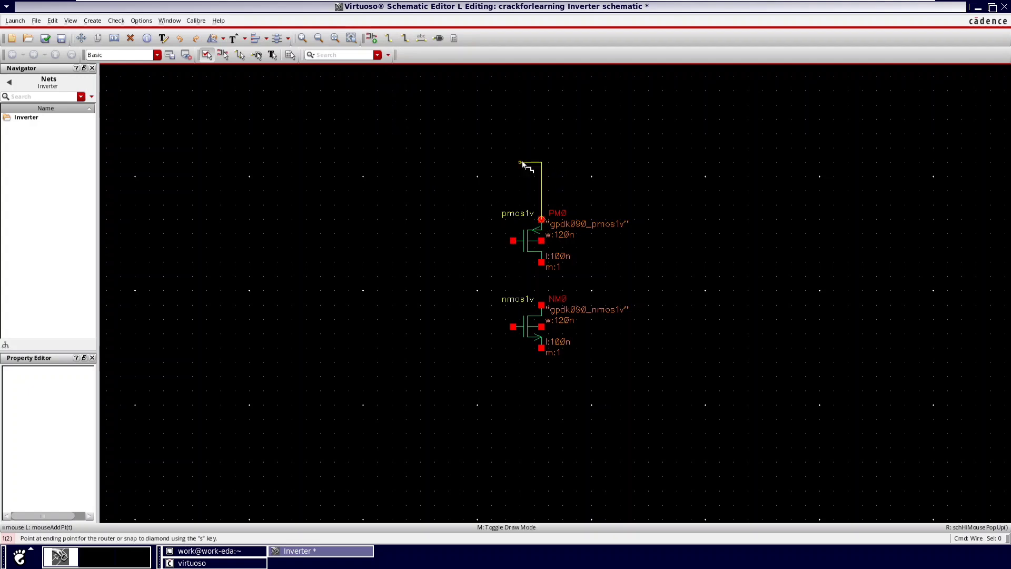
{"action": "double_click", "coordinate": [542, 155]}
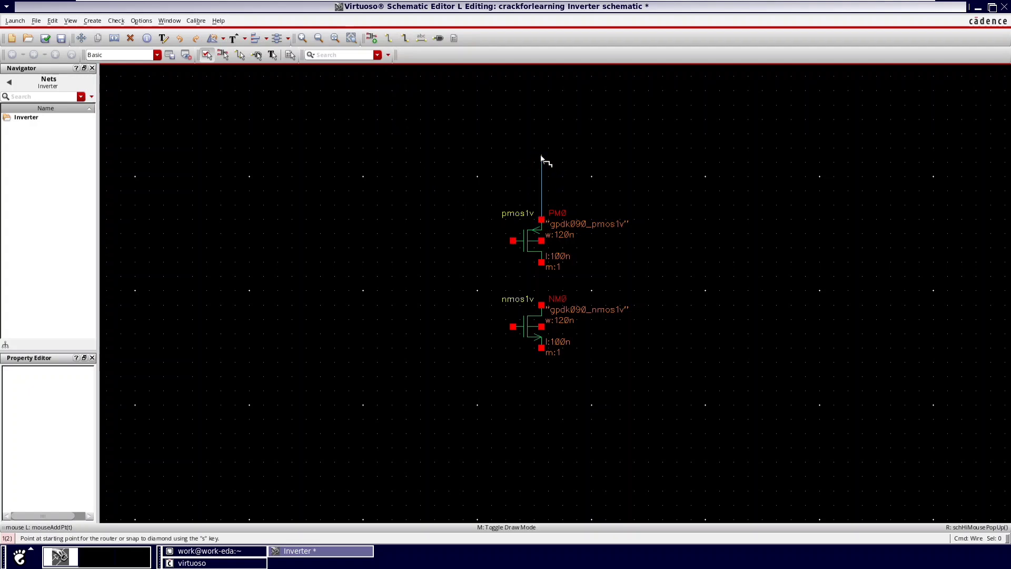
{"action": "left_click", "coordinate": [542, 349]}
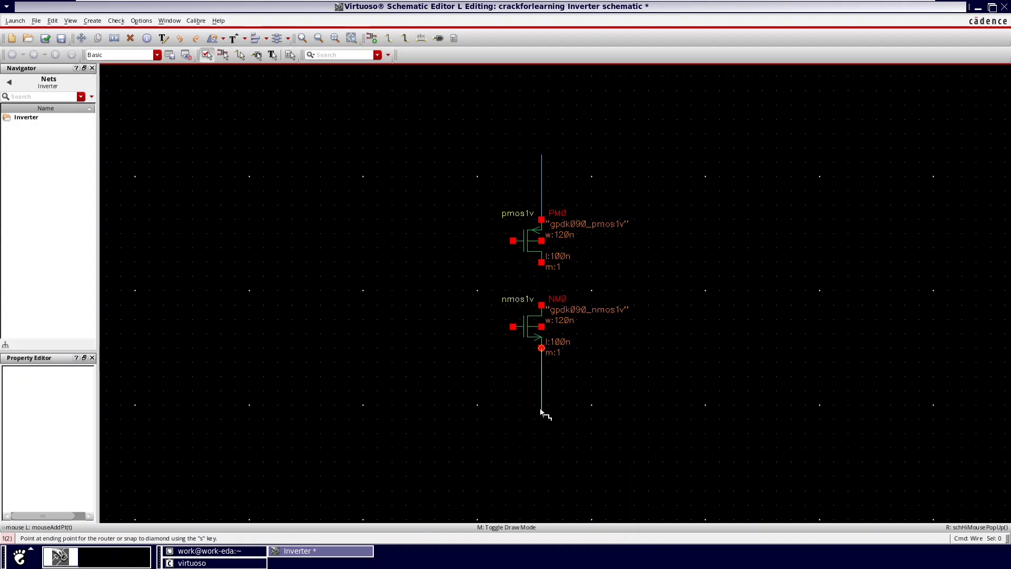
{"action": "double_click", "coordinate": [541, 409]}
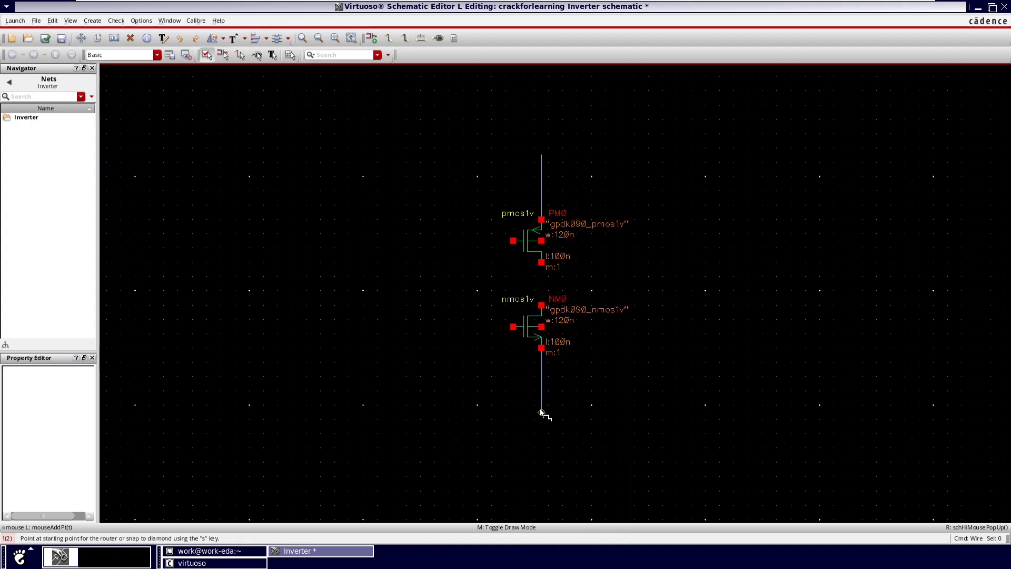
Step: Tie both gates with an input lead leftward, and run an output lead right from the drains
{"action": "left_click", "coordinate": [513, 241]}
{"action": "left_click", "coordinate": [457, 241]}
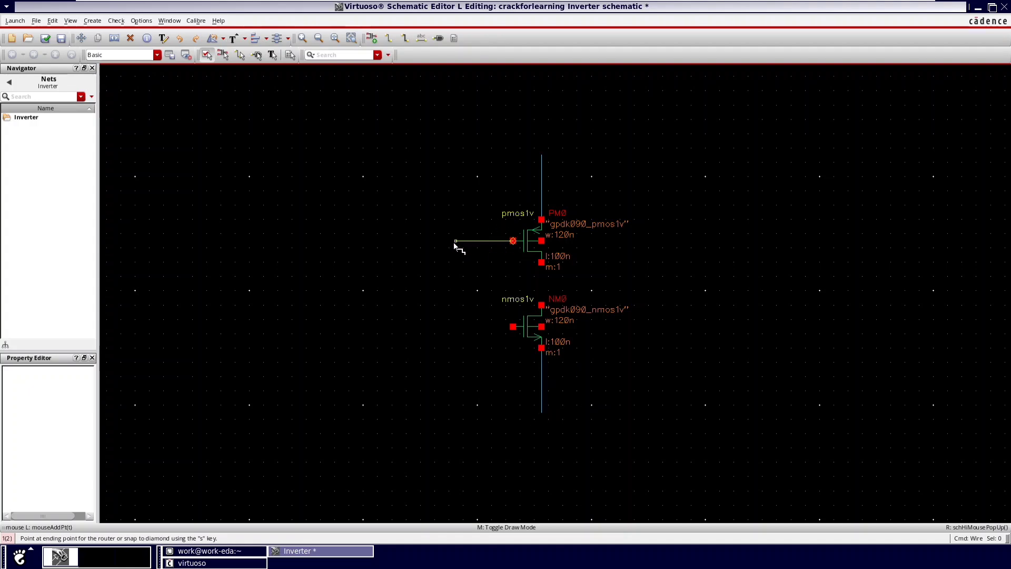
{"action": "left_click", "coordinate": [519, 327]}
{"action": "left_click", "coordinate": [456, 276]}
{"action": "left_click", "coordinate": [399, 276]}
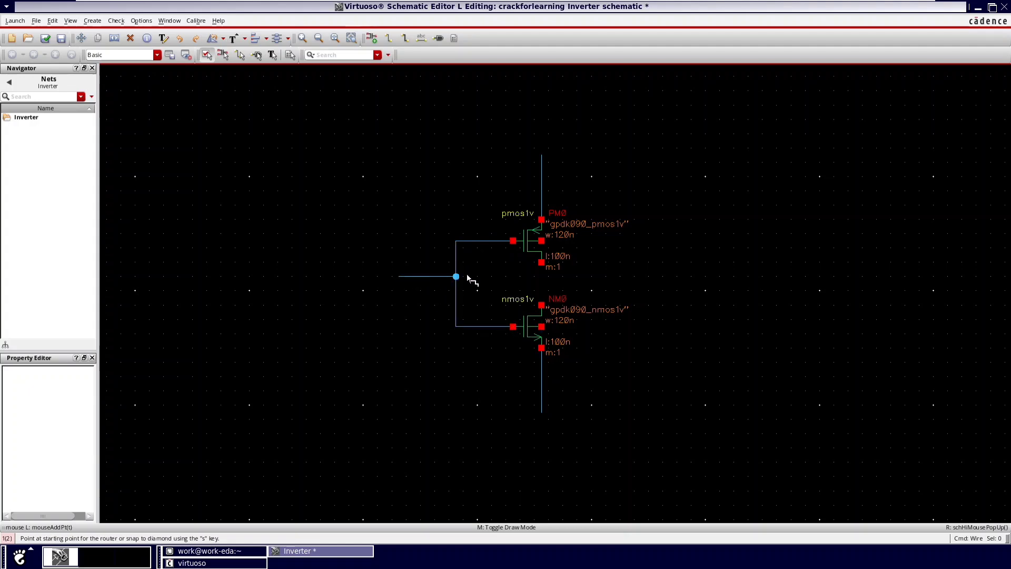
{"action": "left_click", "coordinate": [541, 284]}
{"action": "double_click", "coordinate": [629, 284]}
Step: Draw a body-tie wire to the transistor terminal
{"action": "scroll", "coordinate": [522, 273], "scroll_direction": "up", "scroll_amount": 5}
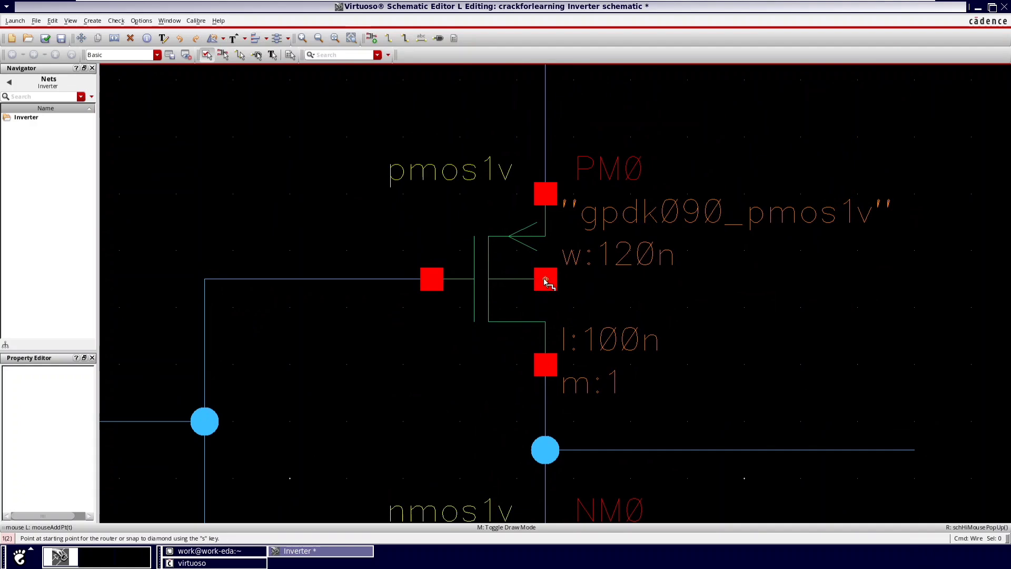
{"action": "scroll", "coordinate": [474, 368], "scroll_direction": "down", "scroll_amount": 2}
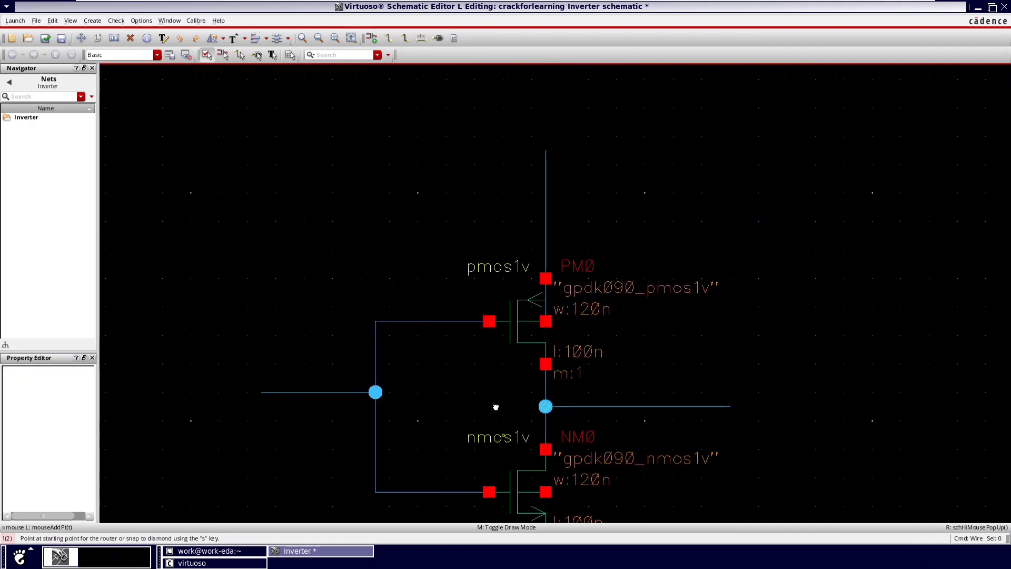
{"action": "scroll", "coordinate": [524, 368], "scroll_direction": "down", "scroll_amount": 3}
{"action": "scroll", "coordinate": [524, 368], "scroll_direction": "up", "scroll_amount": 6}
{"action": "left_click", "coordinate": [403, 140]}
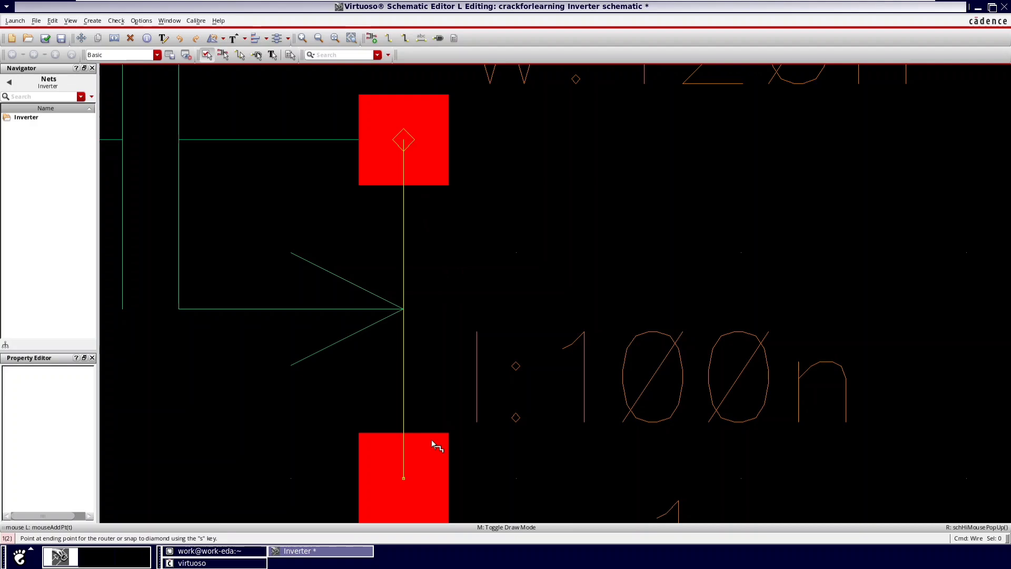
{"action": "left_click", "coordinate": [414, 480]}
{"action": "scroll", "coordinate": [391, 309], "scroll_direction": "down", "scroll_amount": 10}
{"action": "scroll", "coordinate": [391, 309], "scroll_direction": "up", "scroll_amount": 4}
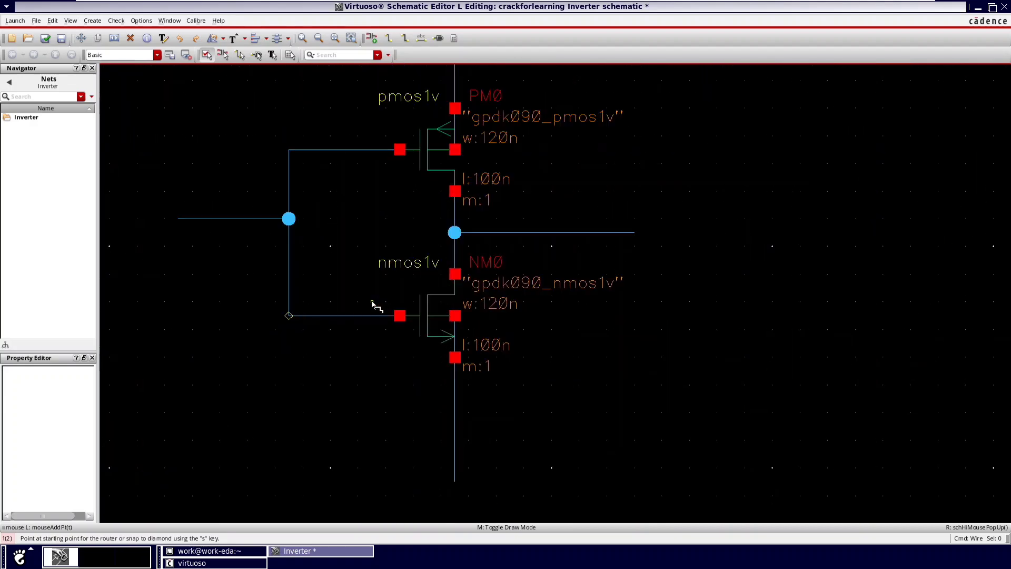
{"action": "scroll", "coordinate": [461, 392], "scroll_direction": "down", "scroll_amount": 5}
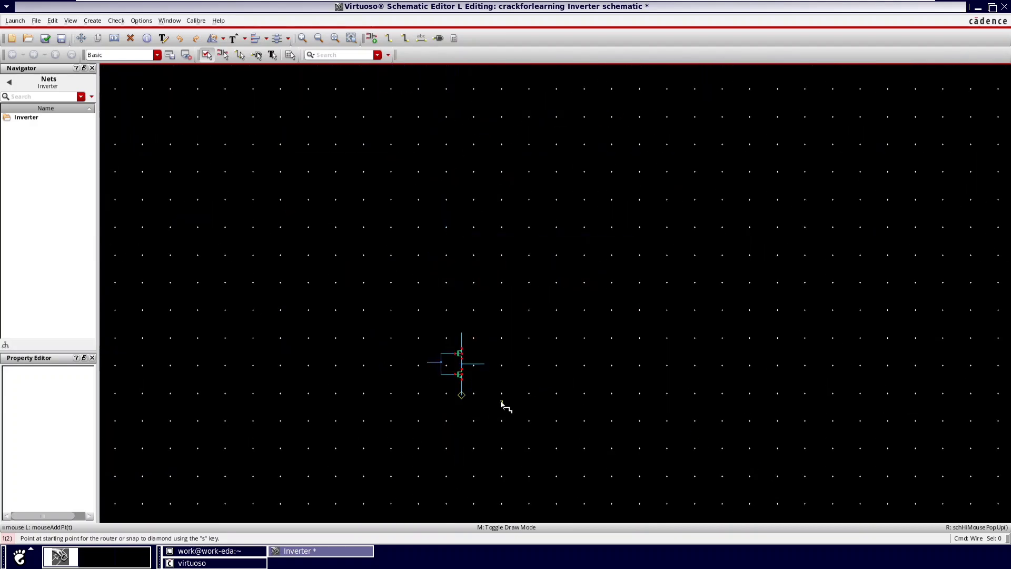
{"action": "scroll", "coordinate": [504, 404], "scroll_direction": "up", "scroll_amount": 4}
Step: Add input pin Vin on the input lead and output pin Vout on the output lead
{"action": "scroll", "coordinate": [548, 275], "scroll_direction": "down", "scroll_amount": 1}
{"action": "key", "text": "Escape"}
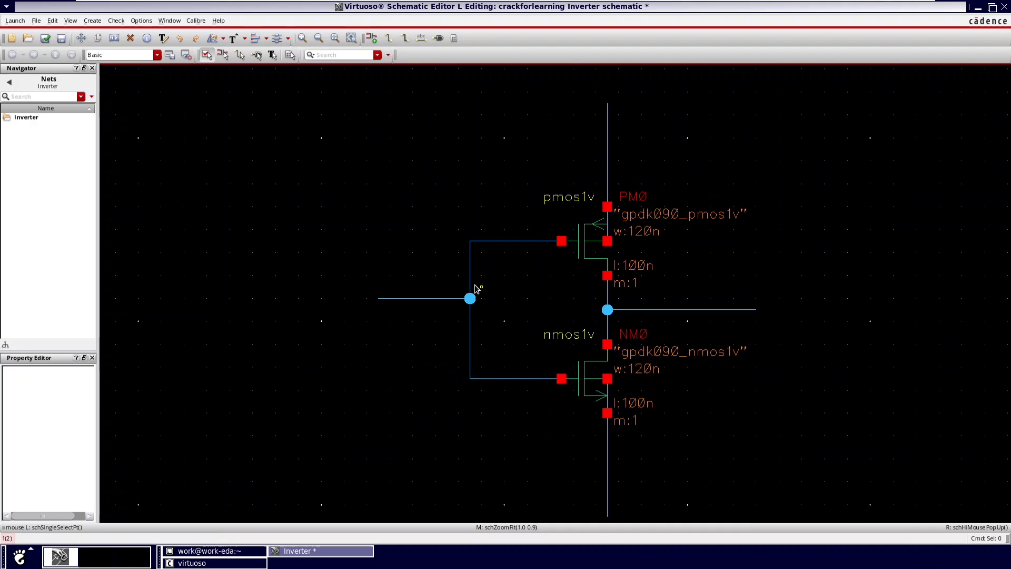
{"action": "key", "text": "p"}
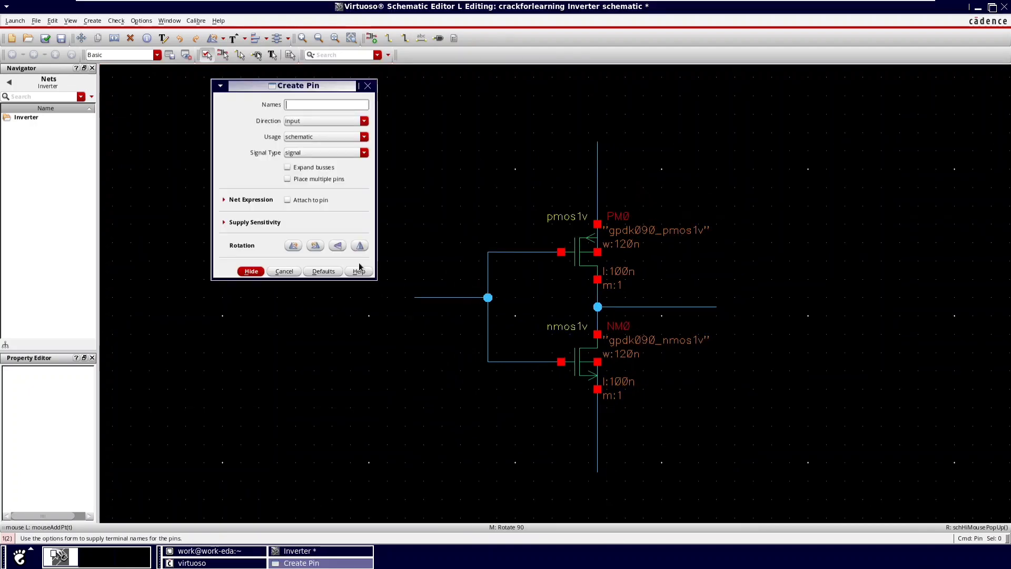
{"action": "left_click", "coordinate": [315, 119]}
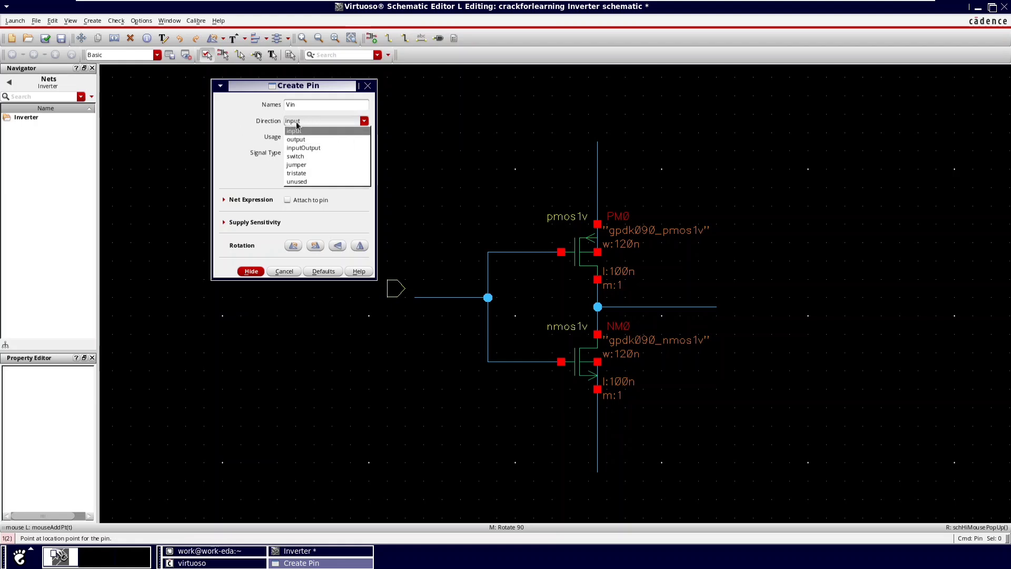
{"action": "left_click", "coordinate": [298, 131]}
{"action": "left_click", "coordinate": [252, 271]}
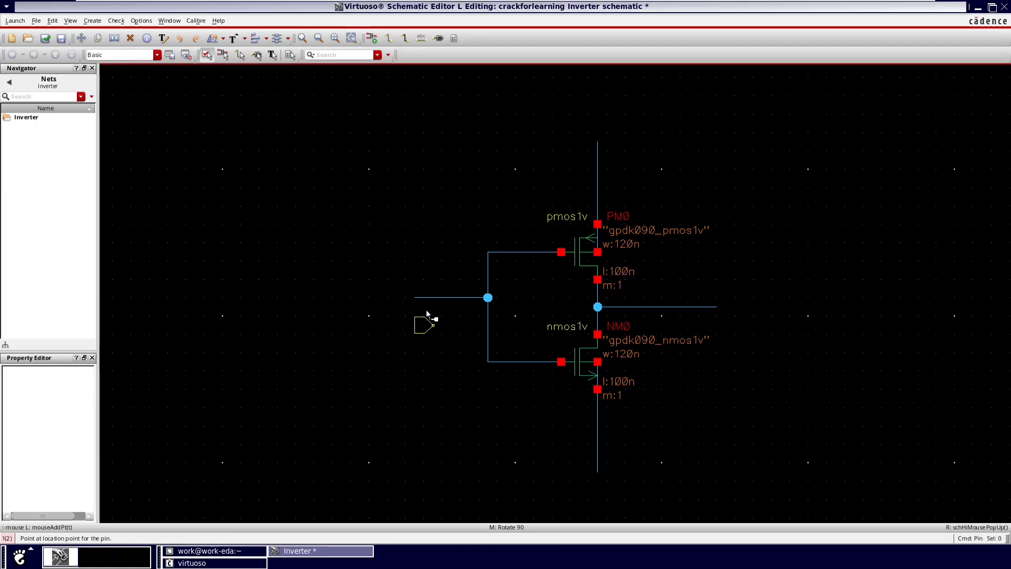
{"action": "left_click", "coordinate": [422, 298]}
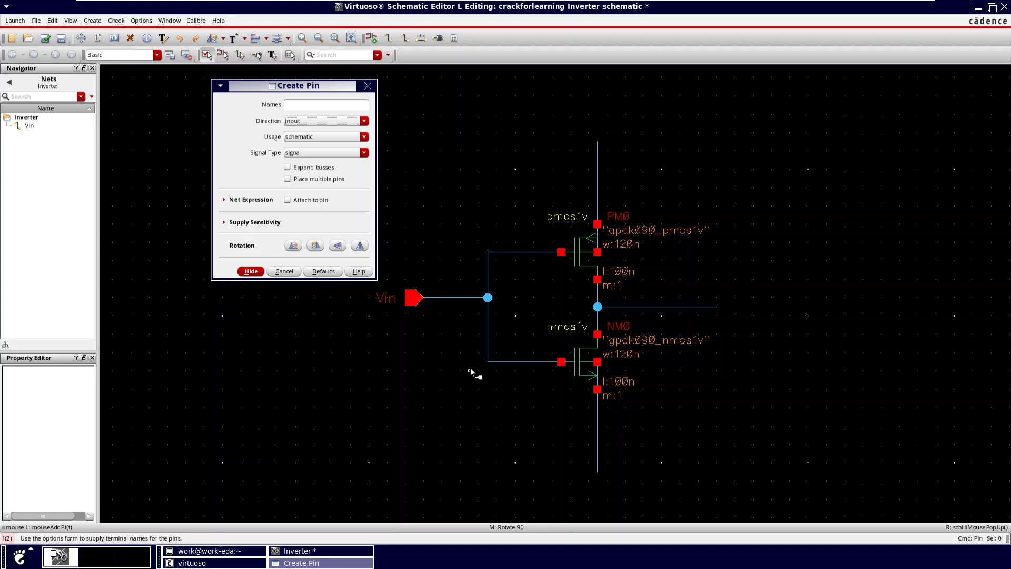
{"action": "left_click", "coordinate": [333, 103]}
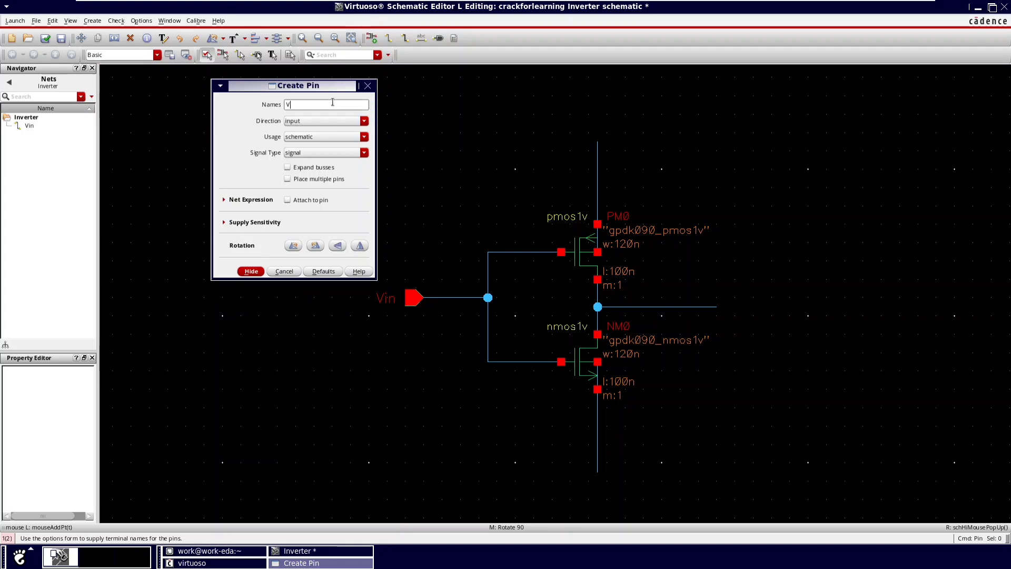
{"action": "left_click", "coordinate": [304, 122]}
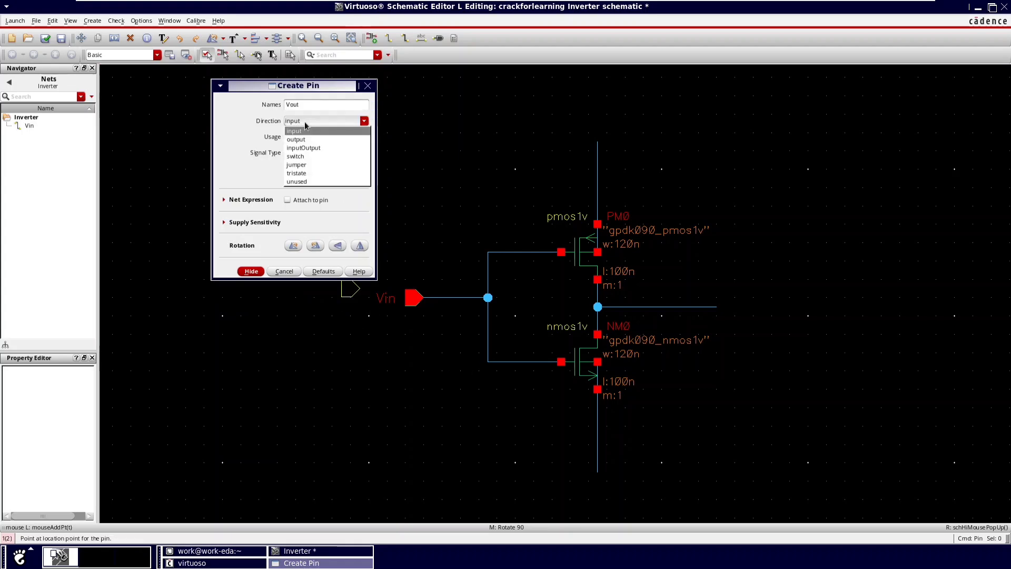
{"action": "left_click", "coordinate": [303, 138]}
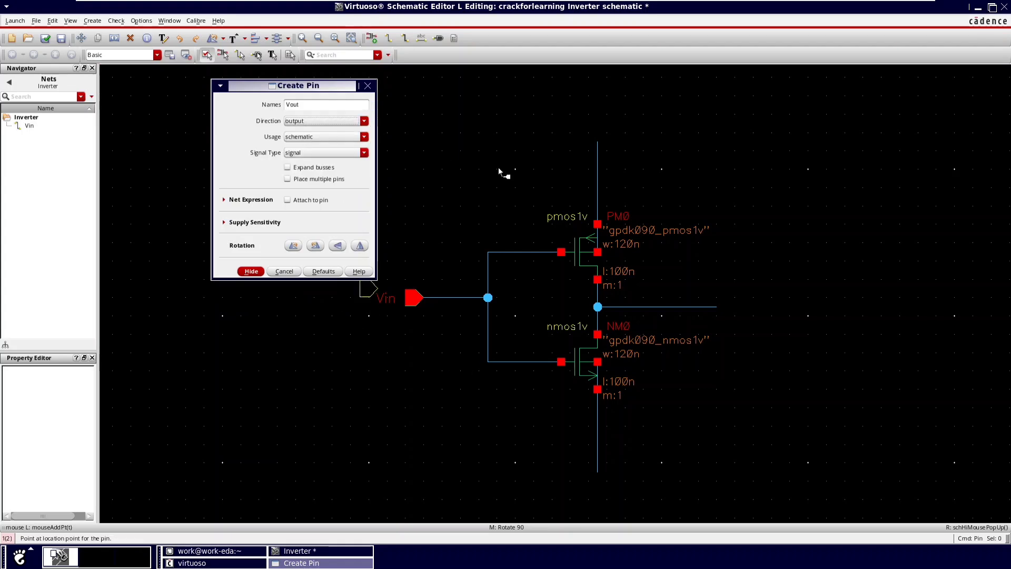
{"action": "left_click", "coordinate": [707, 305]}
{"action": "key", "text": "Escape"}
Step: Add inputOutput pins Vdd at the top and Gnd at the bottom of the stack
{"action": "key", "text": "p"}
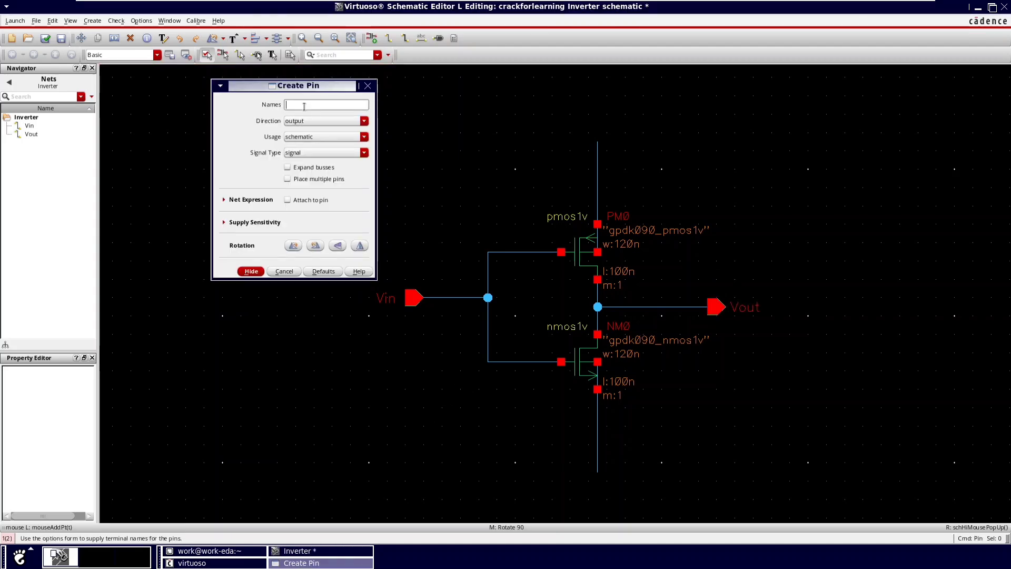
{"action": "key", "text": "BackSpace"}
{"action": "left_click", "coordinate": [331, 119]}
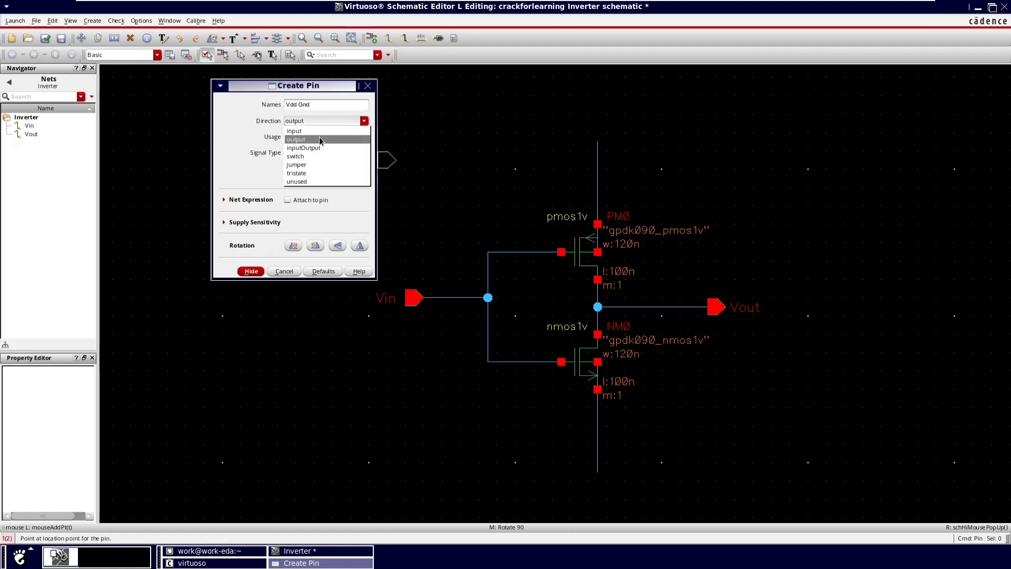
{"action": "left_click", "coordinate": [317, 148]}
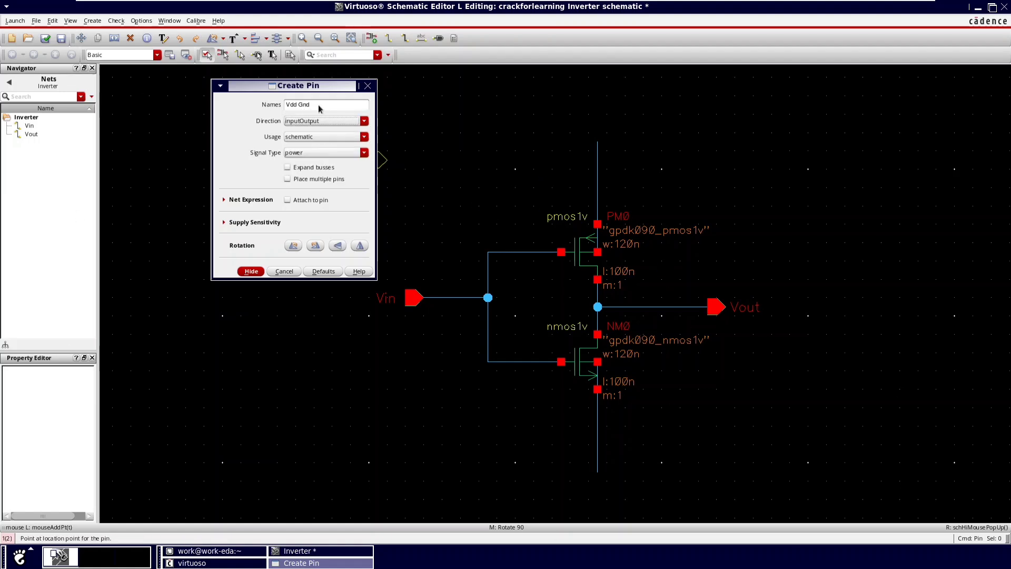
{"action": "left_click", "coordinate": [257, 273]}
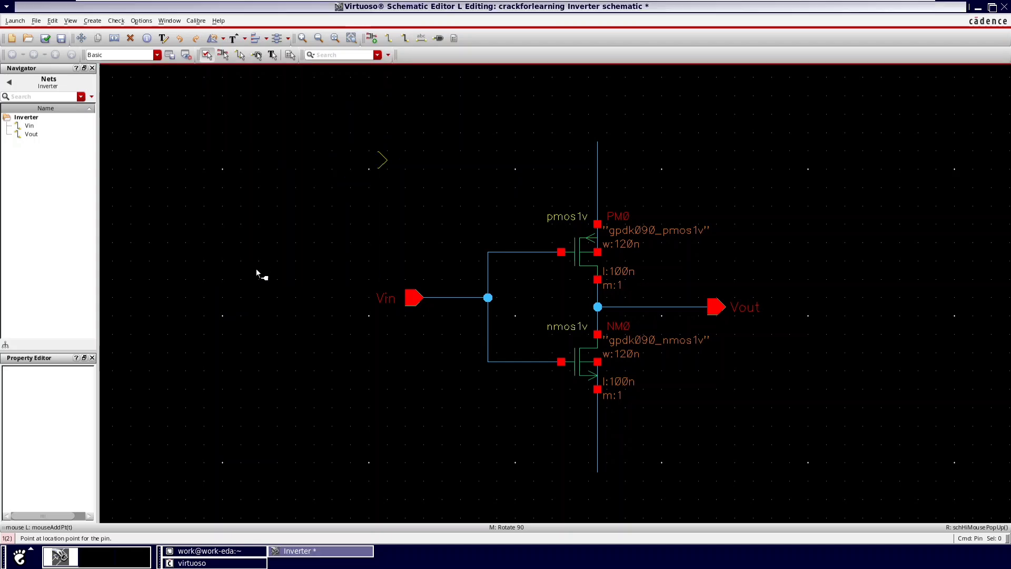
{"action": "left_click", "coordinate": [594, 142]}
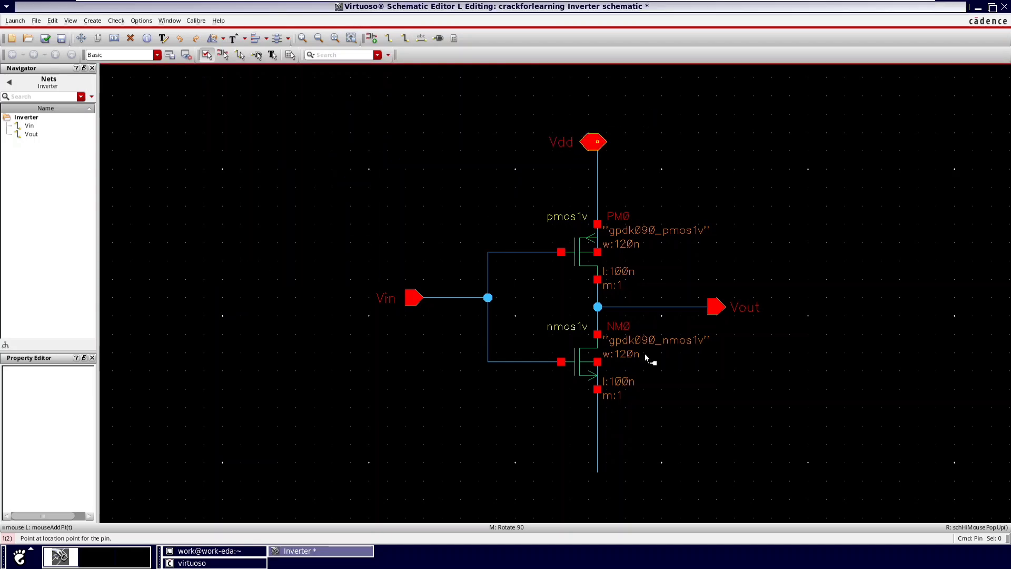
{"action": "left_click", "coordinate": [595, 470]}
{"action": "key", "text": "Escape"}
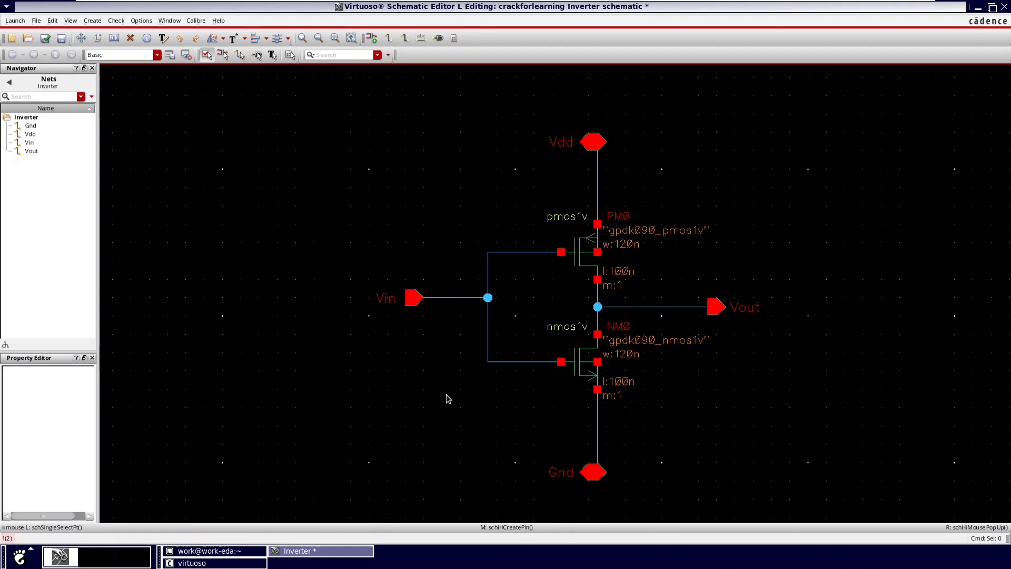
Step: Check and save, draw an L-shaped dangling wire left of Vin, re-check, dismiss warnings
{"action": "left_click", "coordinate": [45, 39]}
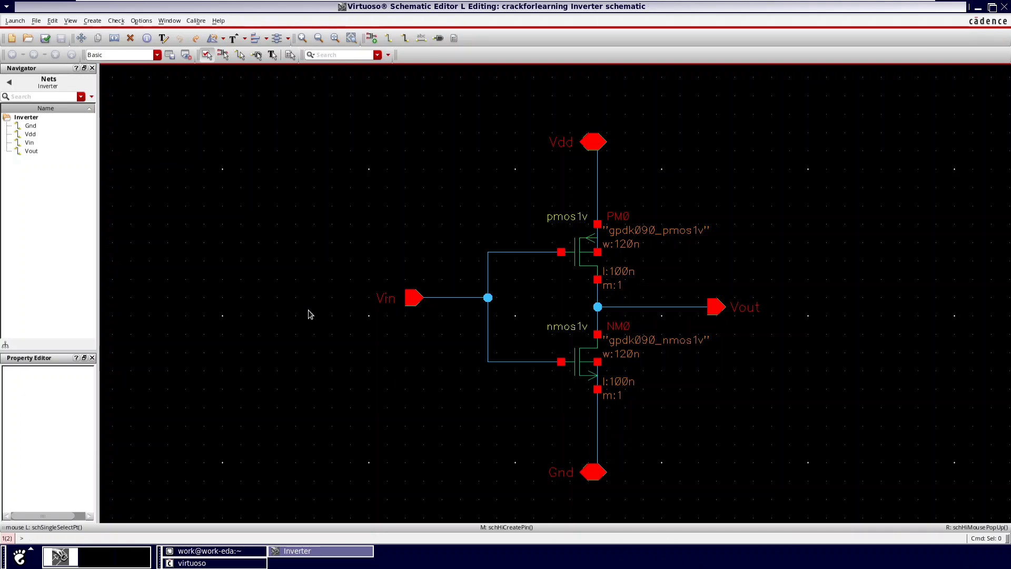
{"action": "key", "text": "p"}
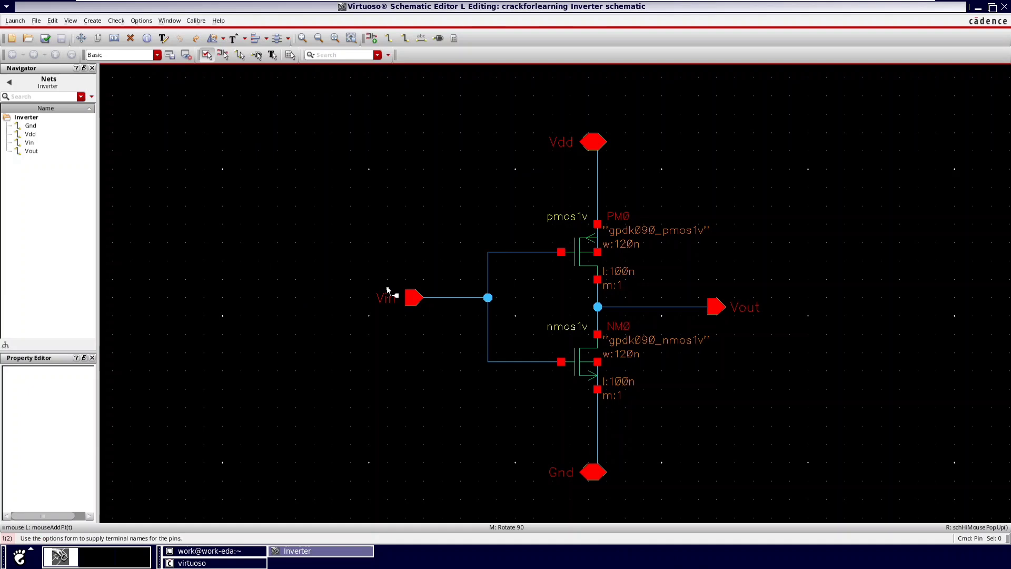
{"action": "key", "text": "w"}
{"action": "left_click", "coordinate": [249, 269]}
{"action": "left_click", "coordinate": [314, 187]}
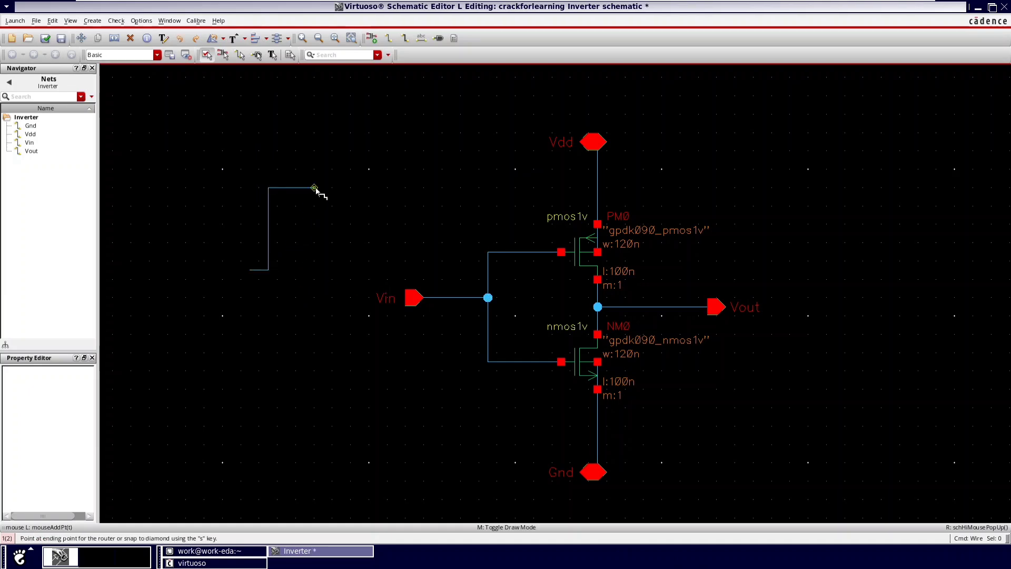
{"action": "double_click", "coordinate": [316, 191]}
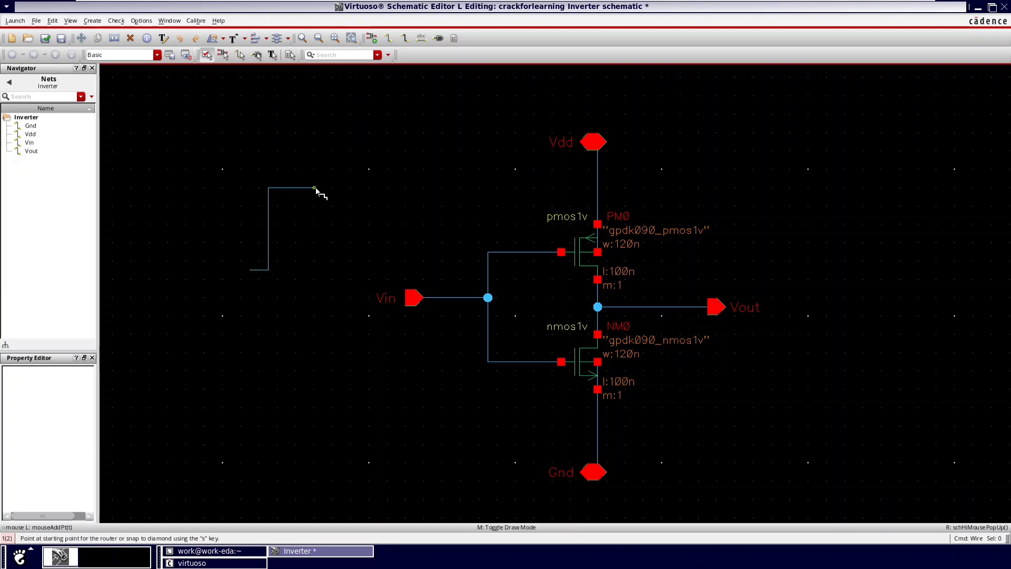
{"action": "left_click", "coordinate": [46, 39]}
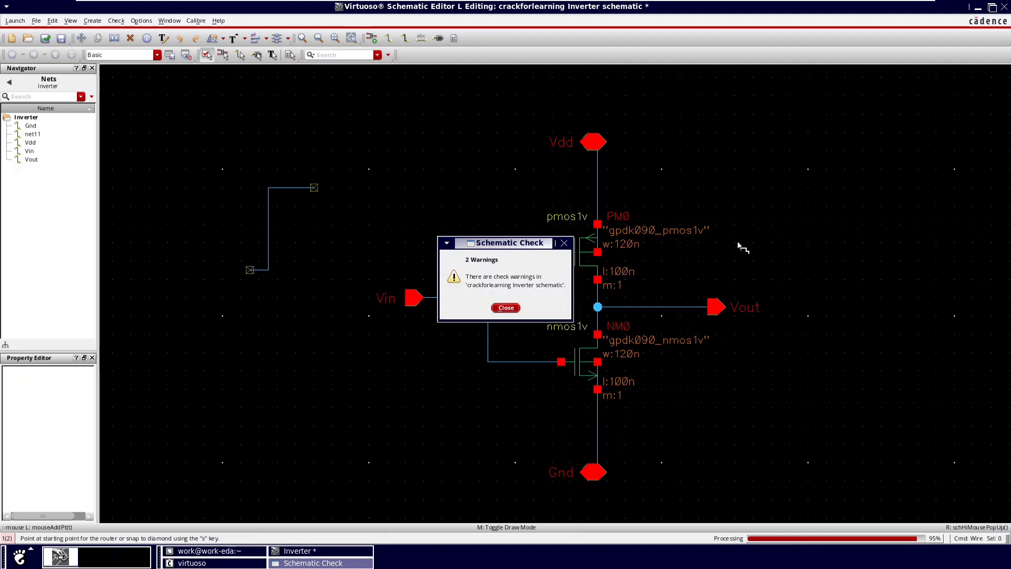
{"action": "left_click", "coordinate": [504, 308]}
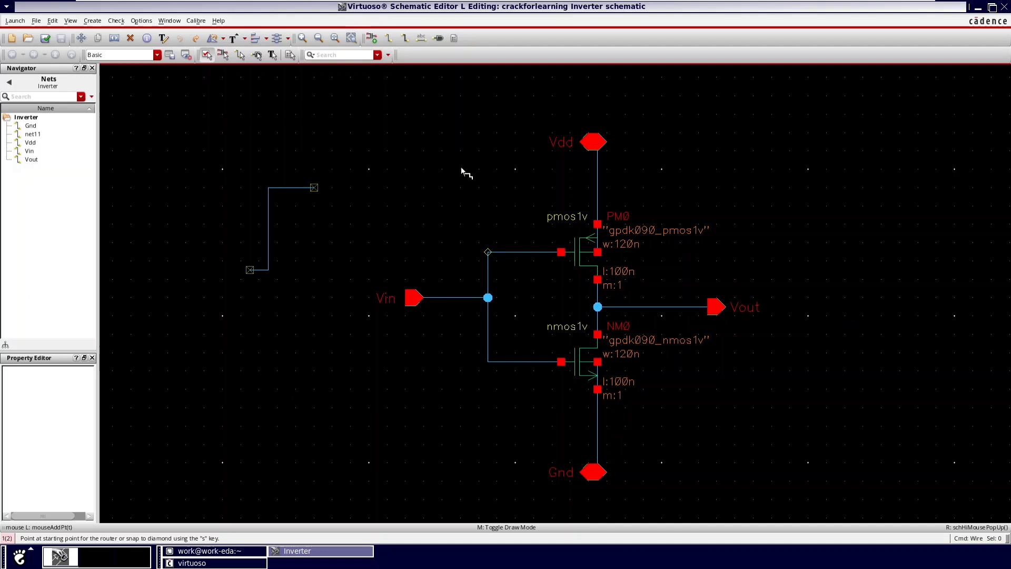
Step: Step through both floating-net warnings in Find Marker, then close the marker list
{"action": "left_click", "coordinate": [116, 21]}
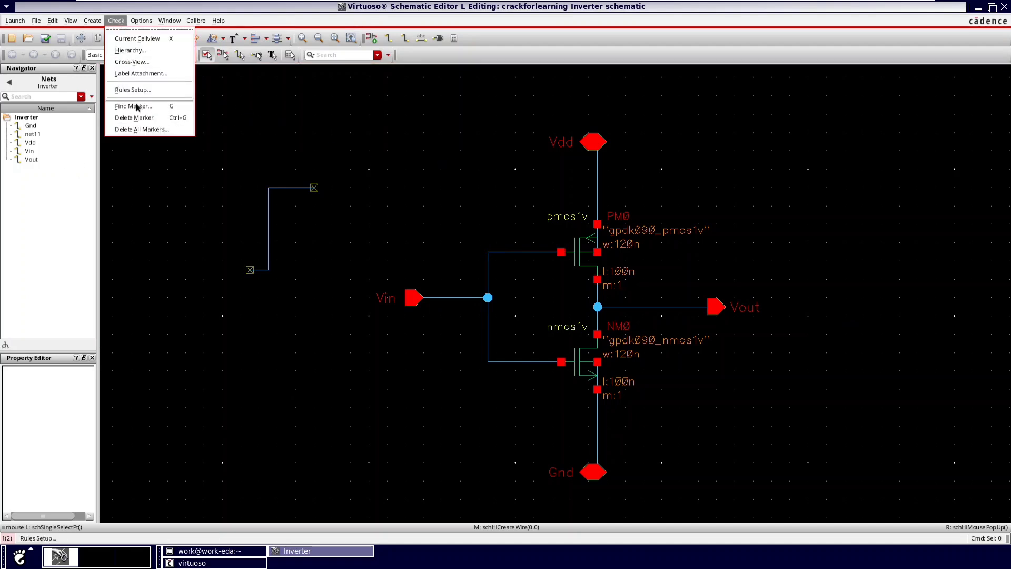
{"action": "left_click", "coordinate": [135, 106]}
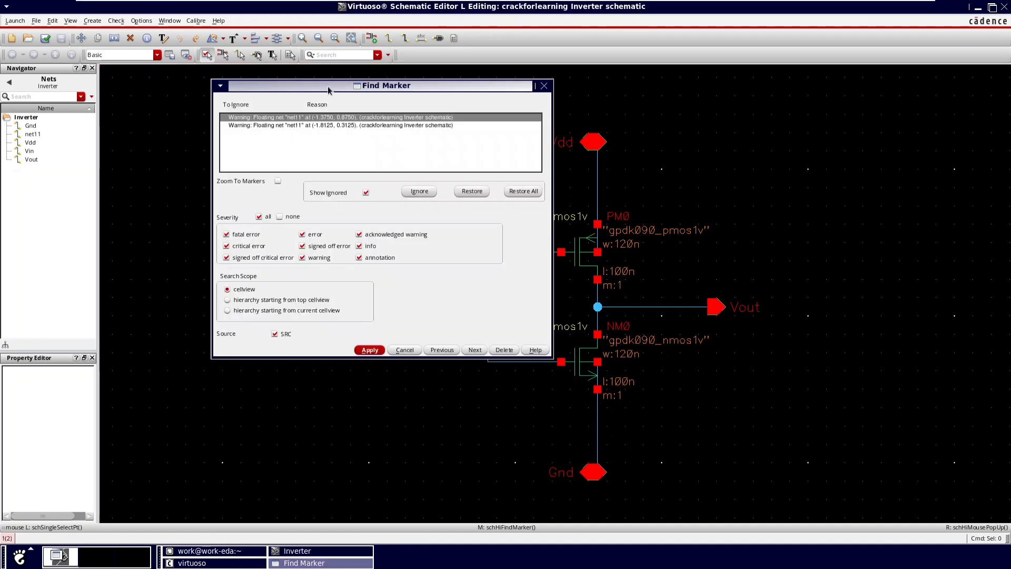
{"action": "left_click_drag", "start_coordinate": [328, 86], "coordinate": [616, 121]}
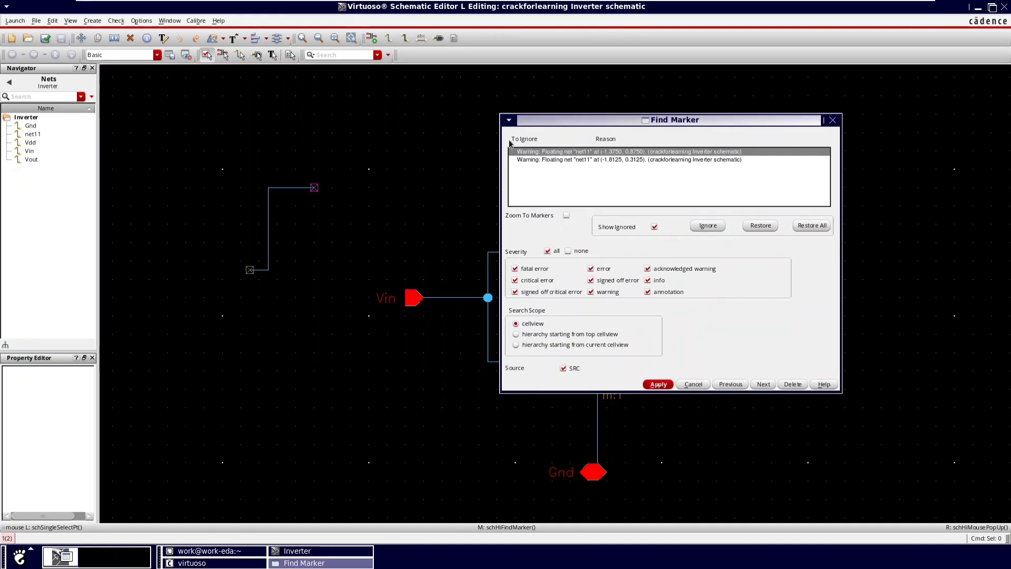
{"action": "left_click", "coordinate": [591, 160]}
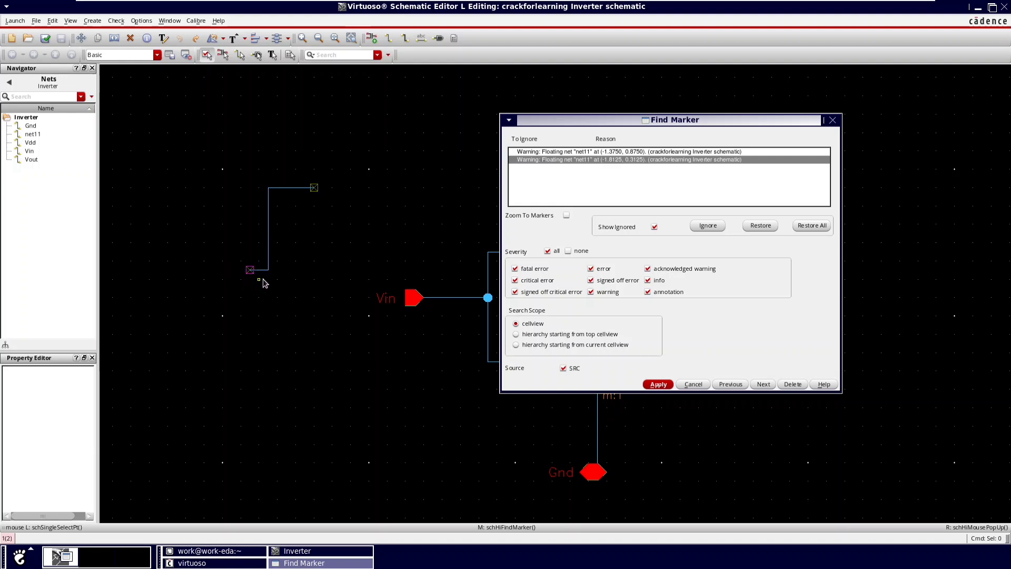
{"action": "left_click", "coordinate": [539, 152]}
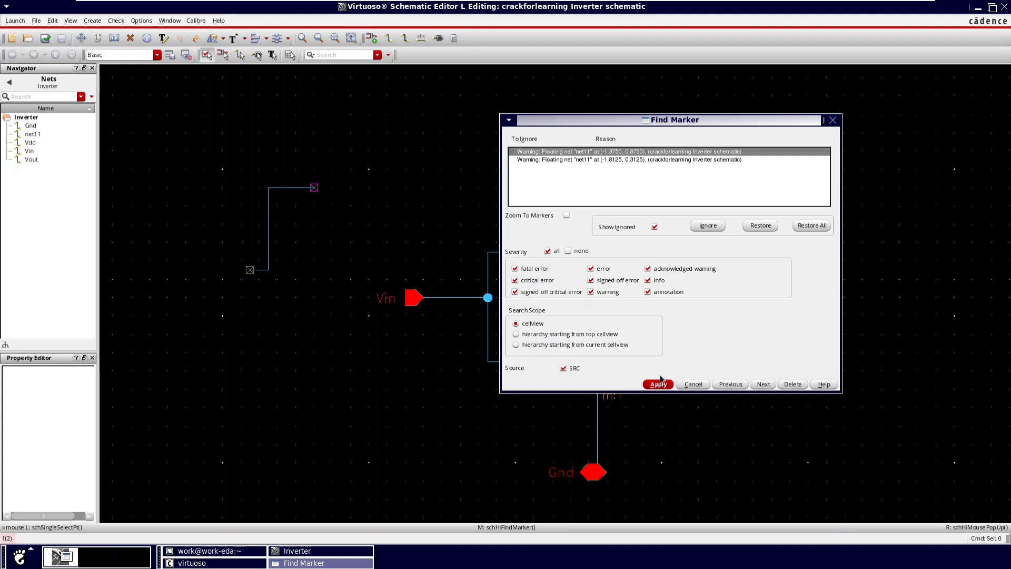
{"action": "left_click", "coordinate": [833, 120]}
Step: Delete the dangling net11 wire and recentre the inverter in view
{"action": "mouse_move", "coordinate": [176, 151]}
{"action": "left_mouse_down"}
{"action": "mouse_move", "coordinate": [237, 228]}
{"action": "mouse_move", "coordinate": [330, 315]}
{"action": "left_mouse_up"}
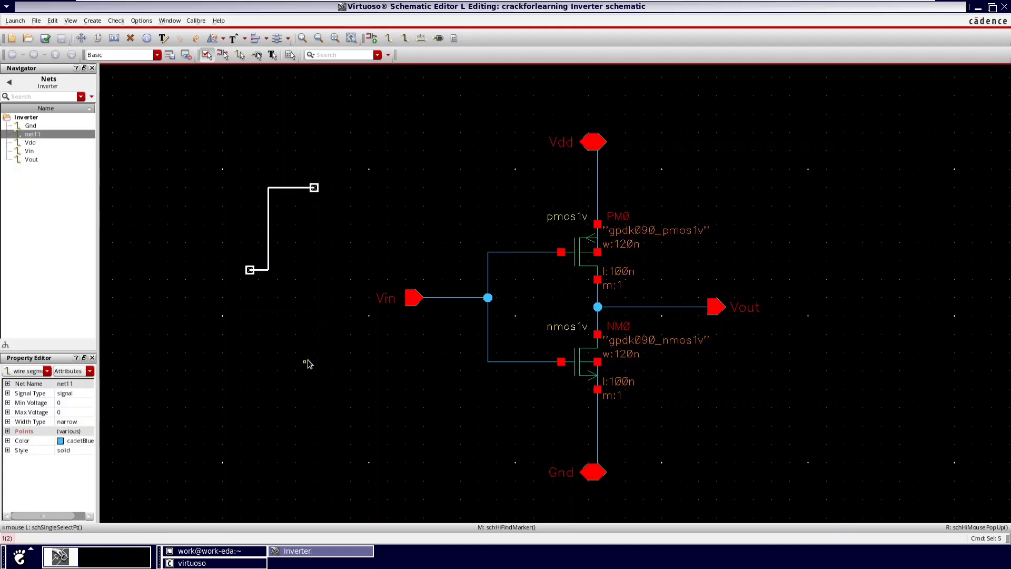
{"action": "key", "text": "Delete"}
{"action": "middle_click_drag", "start_coordinate": [469, 298], "coordinate": [413, 273]}
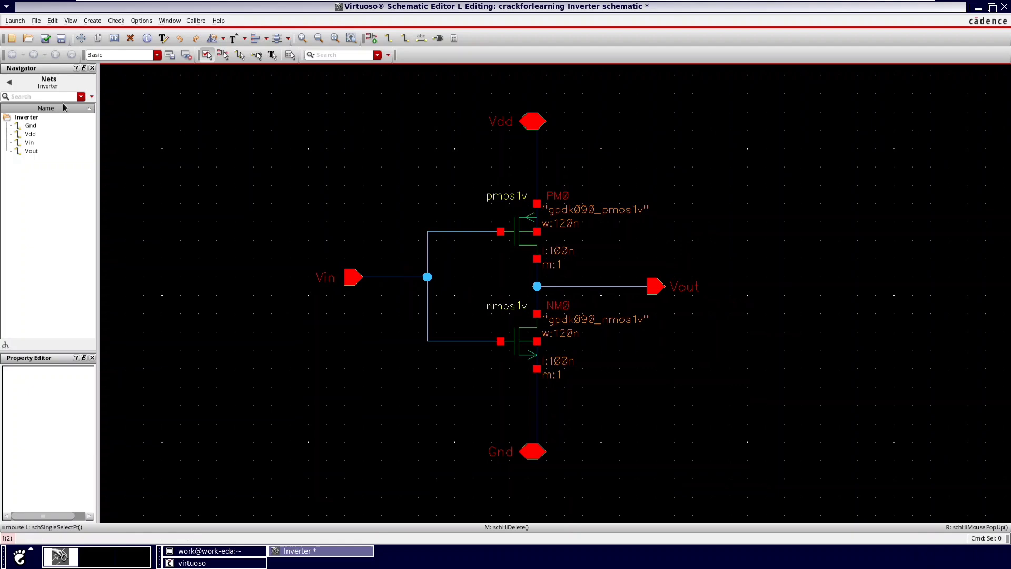
Step: Save the schematic and create a symbol cellview from the Inverter schematic
{"action": "left_click", "coordinate": [44, 38]}
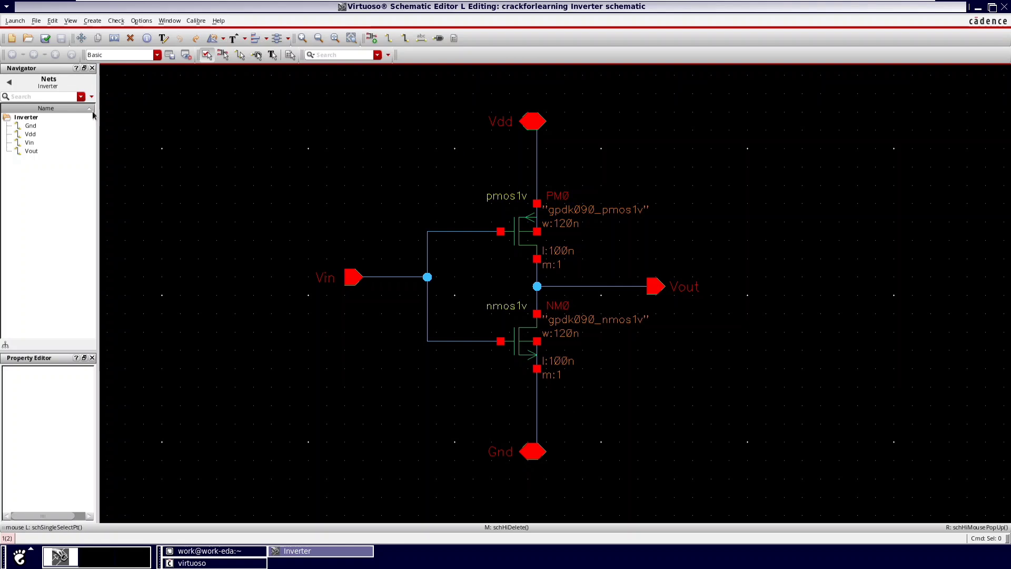
{"action": "left_click", "coordinate": [92, 20]}
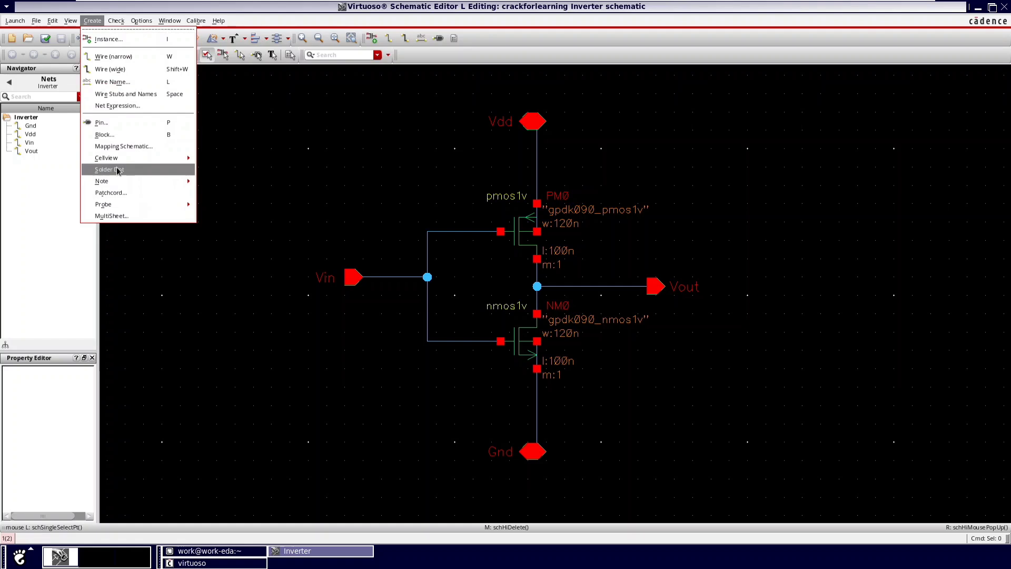
{"action": "mouse_move", "coordinate": [104, 158]}
{"action": "left_click", "coordinate": [223, 166]}
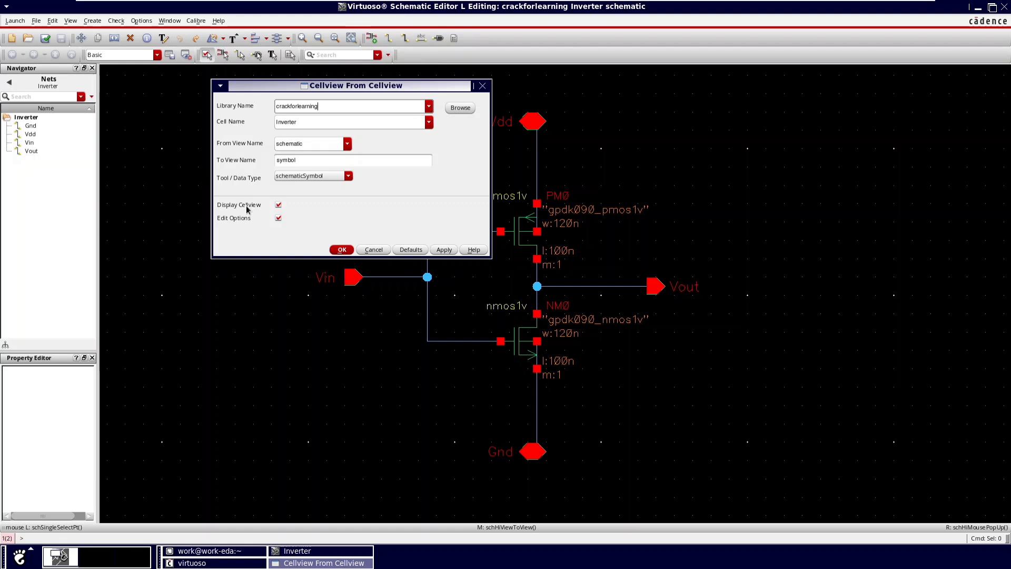
{"action": "left_click", "coordinate": [341, 250]}
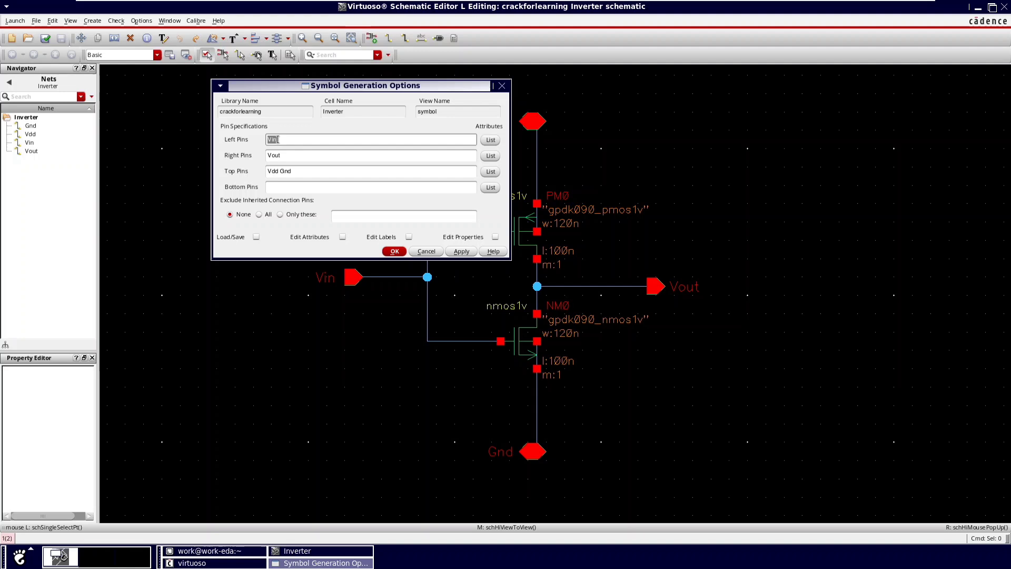
Step: Set Top Pins to Vdd and Bottom Pins to Gnd, and generate the symbol
{"action": "left_click", "coordinate": [304, 169]}
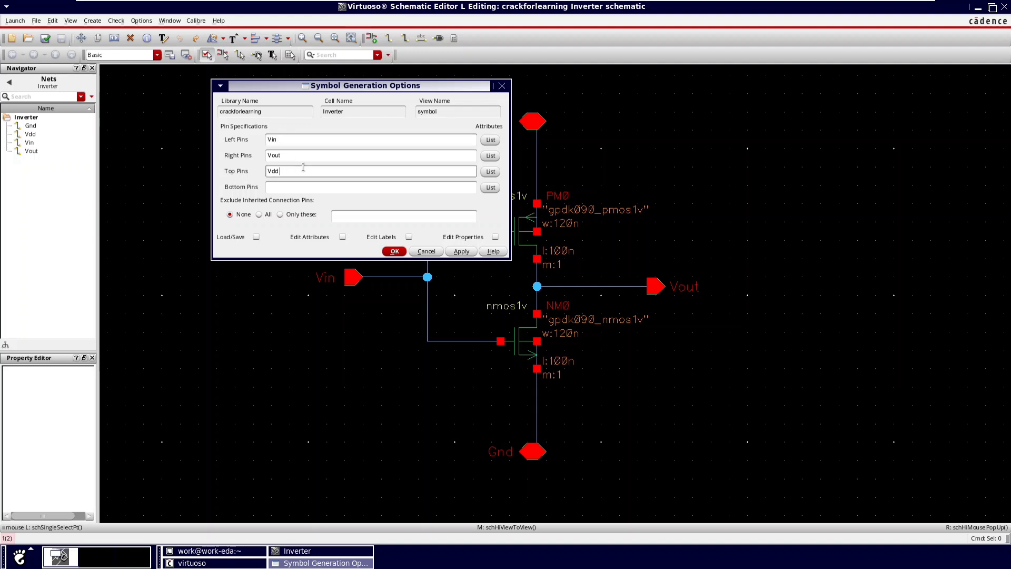
{"action": "left_click", "coordinate": [272, 189]}
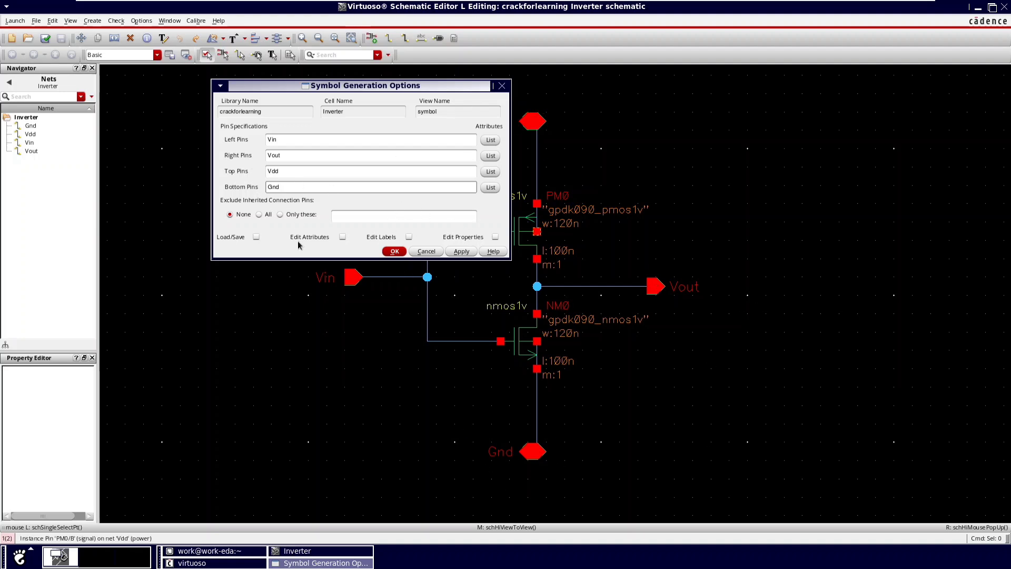
{"action": "left_click", "coordinate": [394, 251]}
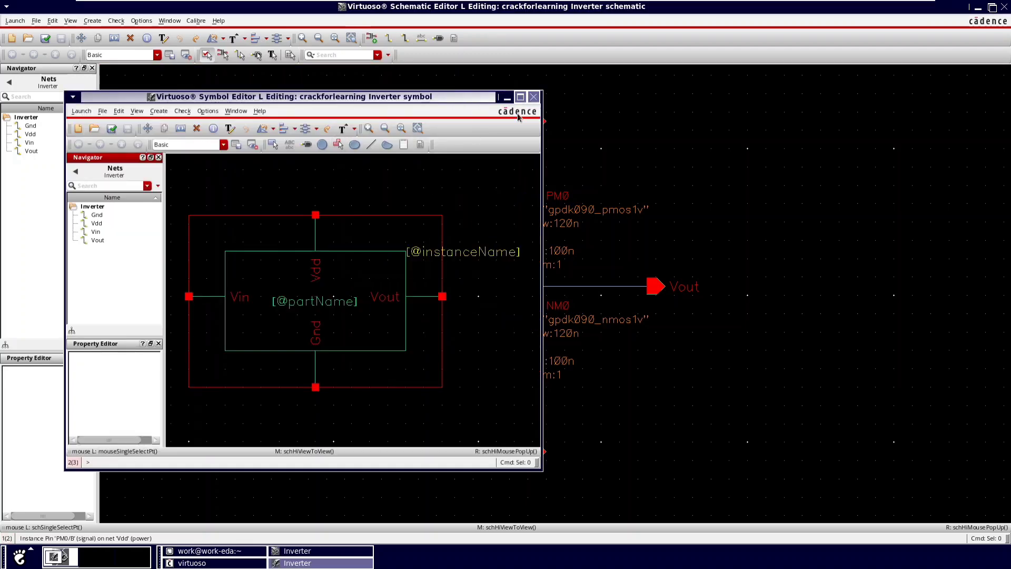
{"action": "left_click", "coordinate": [520, 97]}
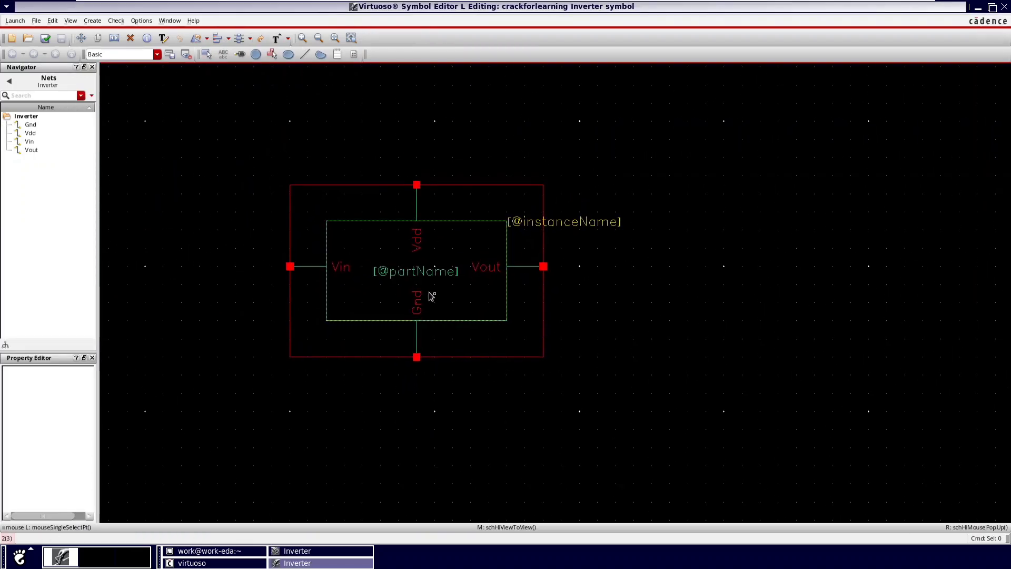
{"action": "key", "text": "Delete"}
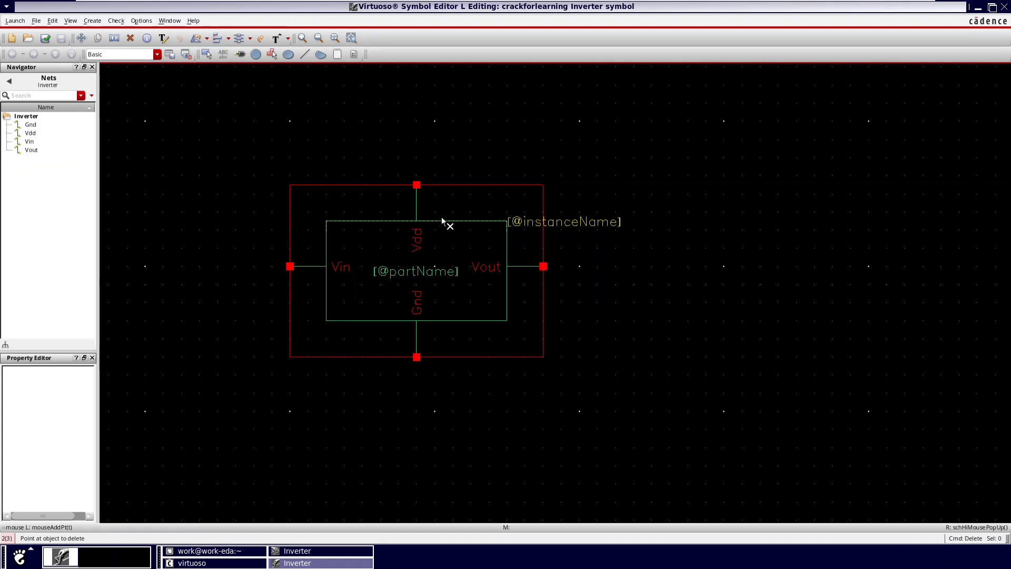
{"action": "left_click", "coordinate": [447, 221]}
{"action": "left_click", "coordinate": [452, 187]}
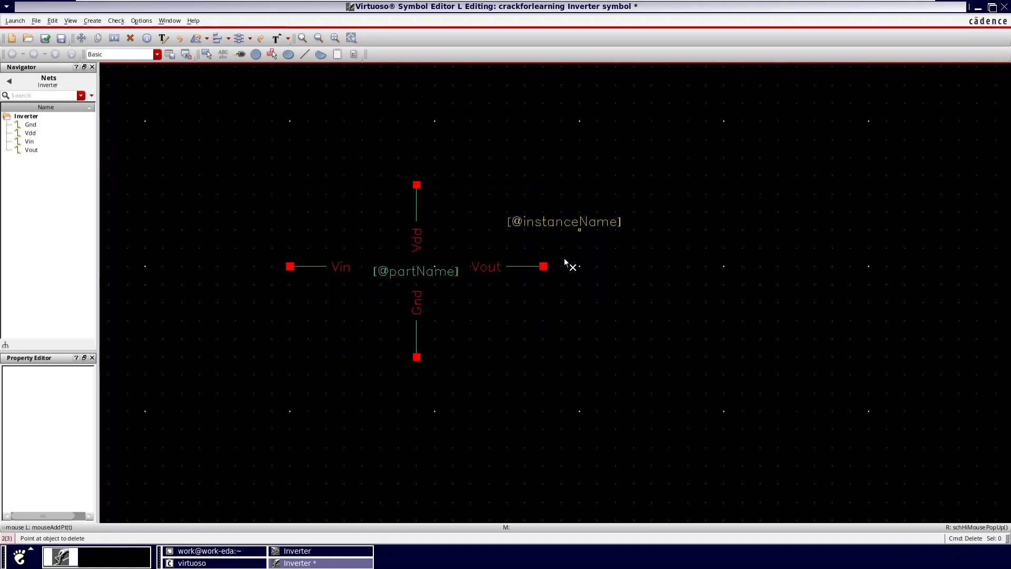
{"action": "left_click", "coordinate": [535, 222]}
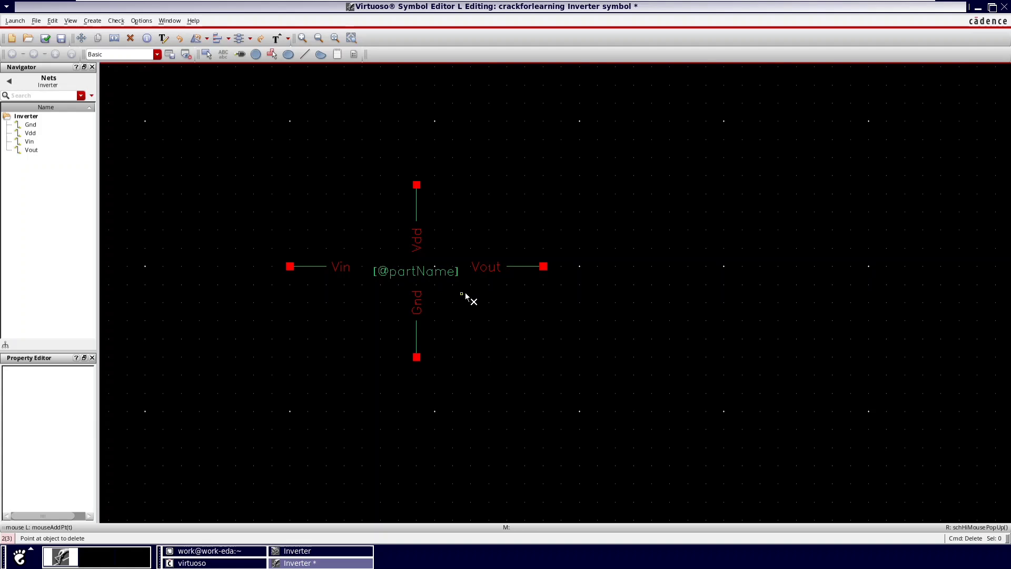
{"action": "key", "text": "Escape"}
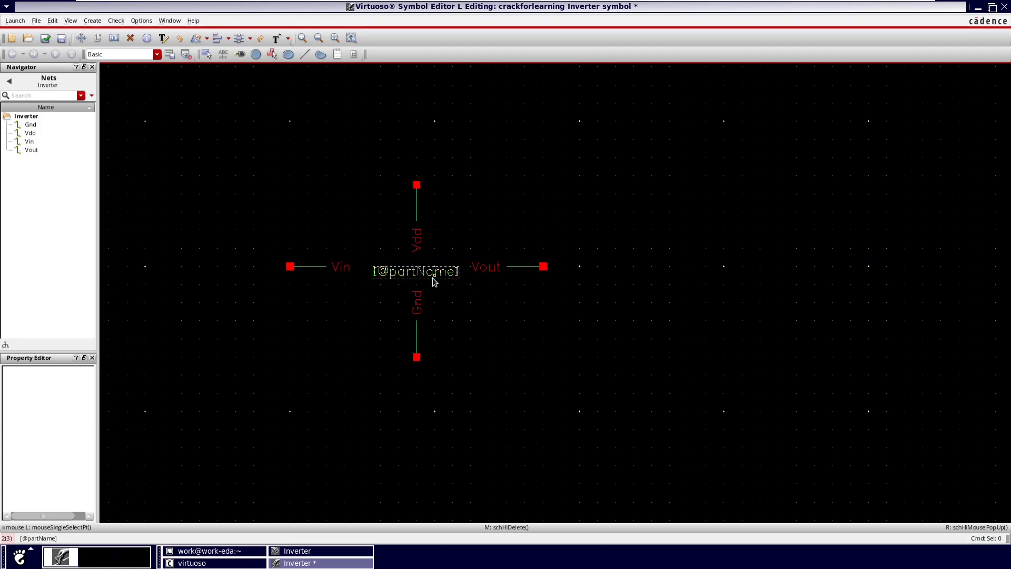
{"action": "left_click_drag", "start_coordinate": [434, 277], "coordinate": [733, 232]}
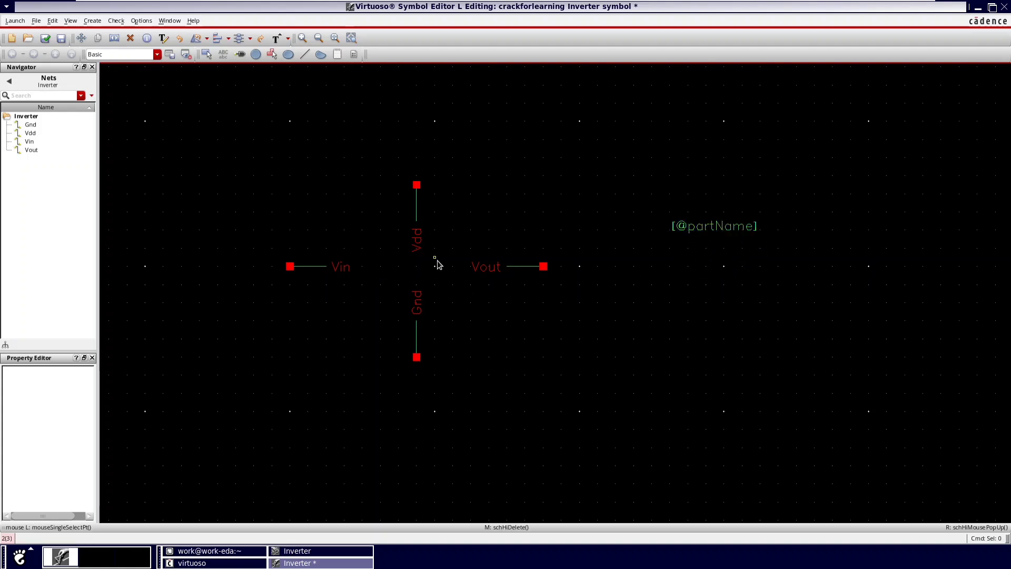
{"action": "left_click", "coordinate": [414, 240]}
{"action": "key", "text": "r"}
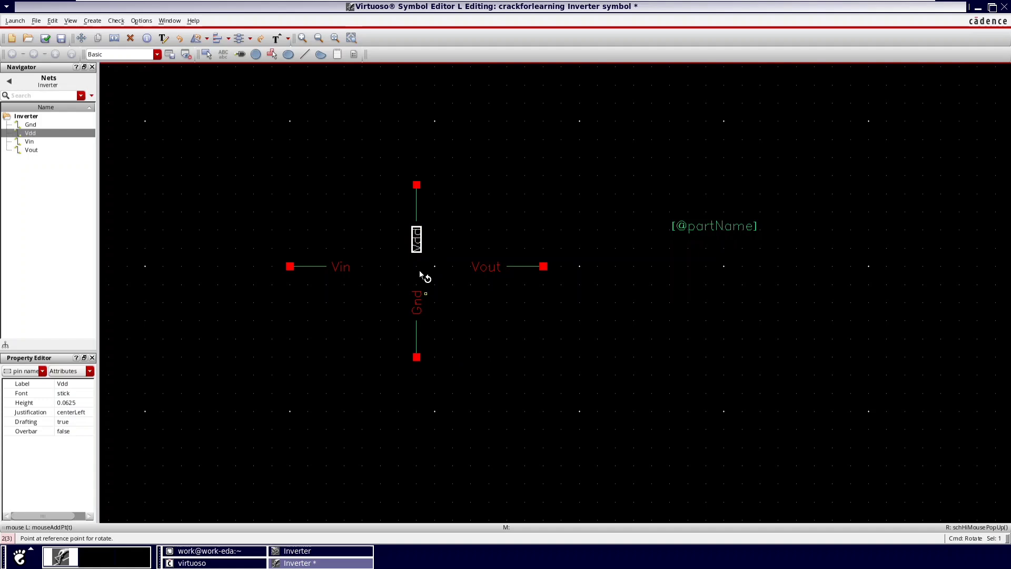
{"action": "left_click", "coordinate": [419, 238]}
{"action": "left_click_drag", "start_coordinate": [435, 230], "coordinate": [415, 246]}
{"action": "key", "text": "m"}
{"action": "left_click", "coordinate": [452, 193]}
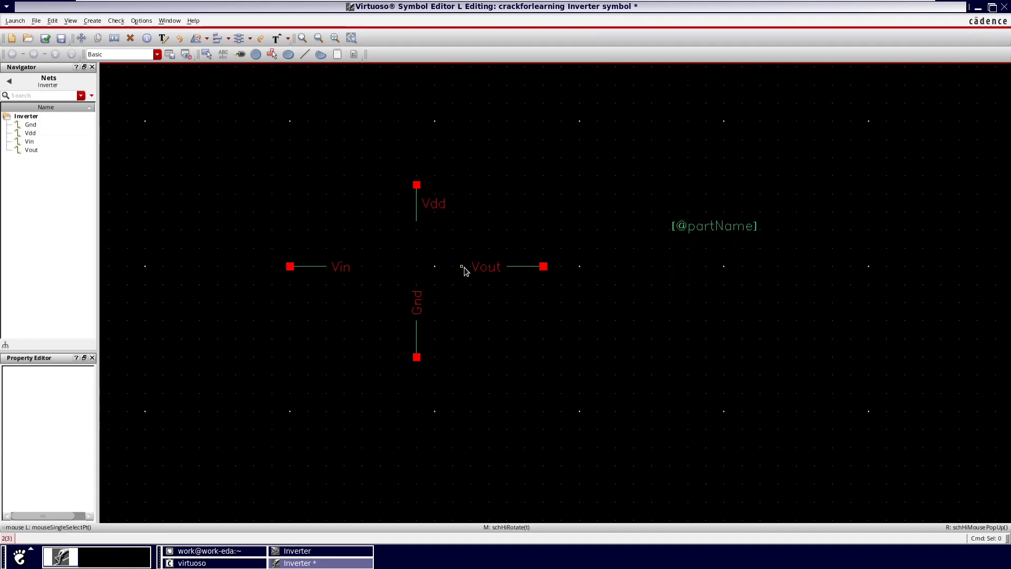
{"action": "left_click", "coordinate": [479, 264]}
{"action": "left_click", "coordinate": [520, 251]}
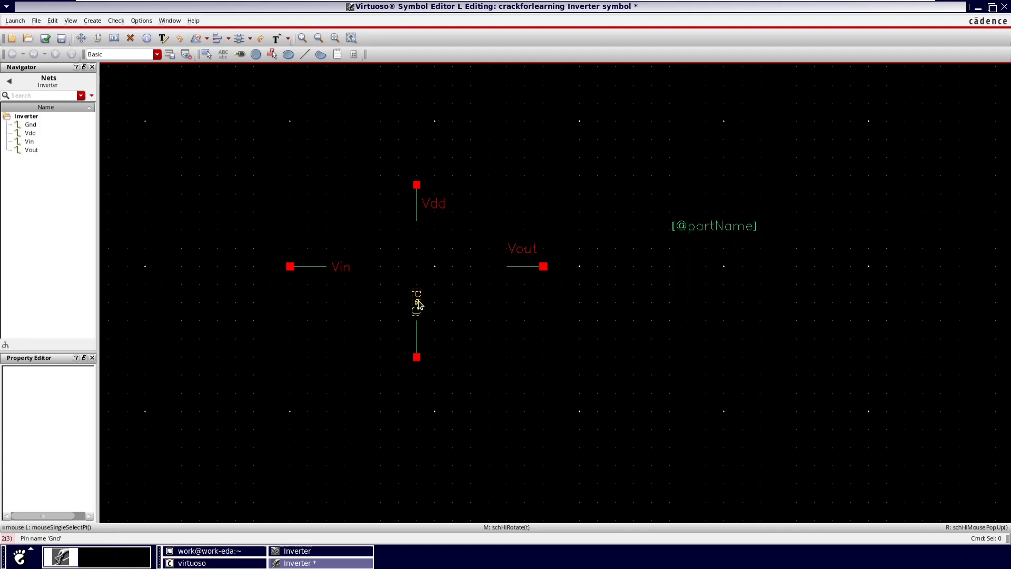
Step: Rotate the Gnd label horizontal beside its pin and move the Vin label above its pin
{"action": "left_click", "coordinate": [416, 302]}
{"action": "key", "text": "r"}
{"action": "left_click", "coordinate": [416, 306]}
{"action": "left_click_drag", "start_coordinate": [418, 301], "coordinate": [433, 340]}
{"action": "key", "text": "m"}
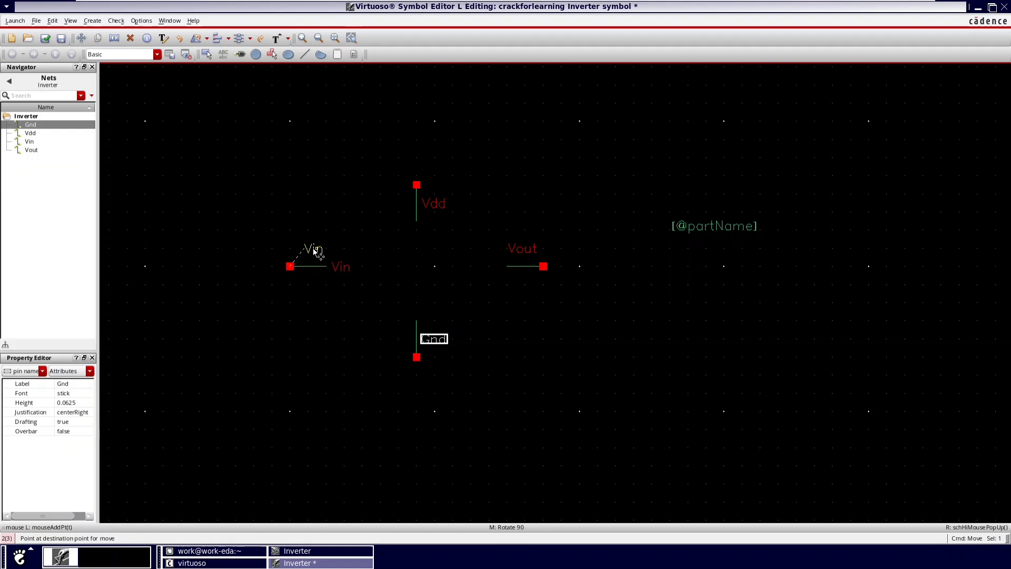
{"action": "left_click", "coordinate": [315, 251]}
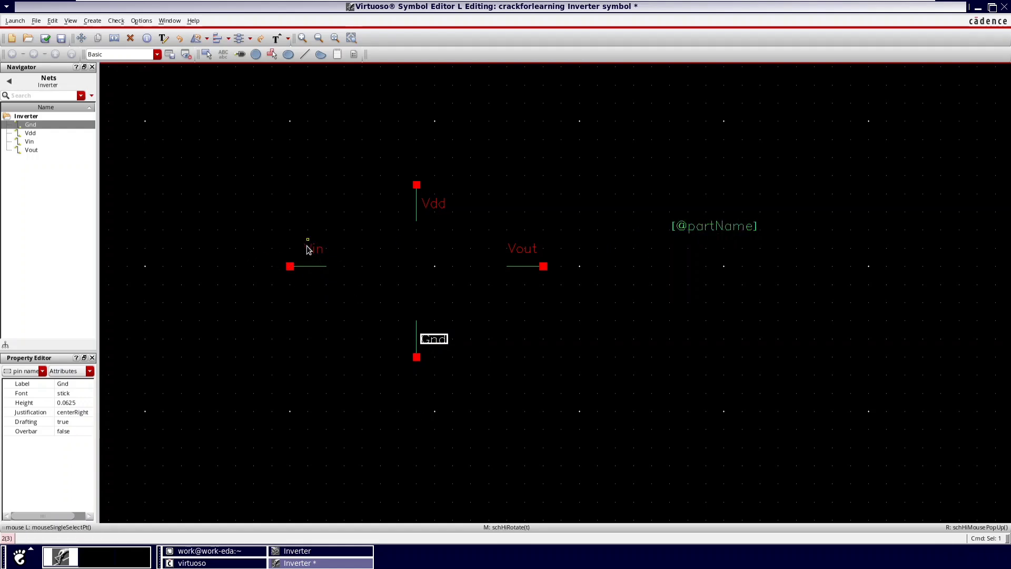
Step: Draw a closed triangle with its vertical left edge beside Vin and its tip toward Vout
{"action": "left_click", "coordinate": [305, 55]}
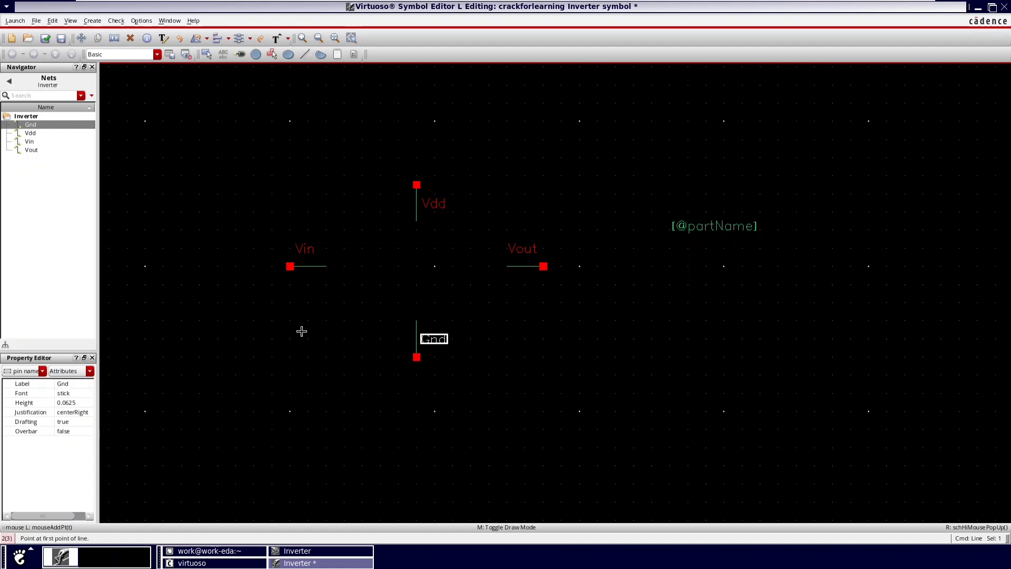
{"action": "left_click", "coordinate": [327, 239]}
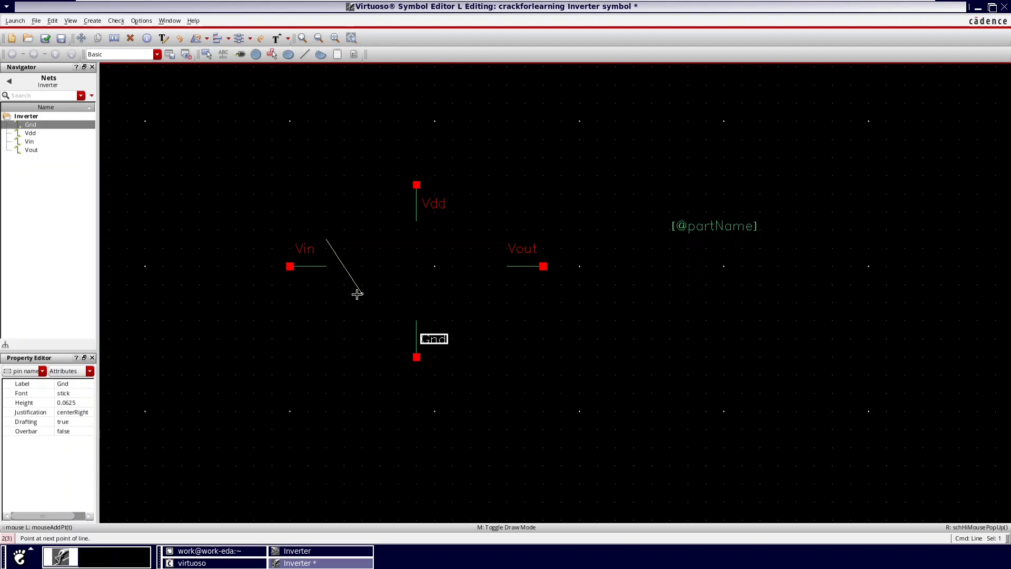
{"action": "left_click", "coordinate": [326, 293]}
{"action": "left_click", "coordinate": [435, 266]}
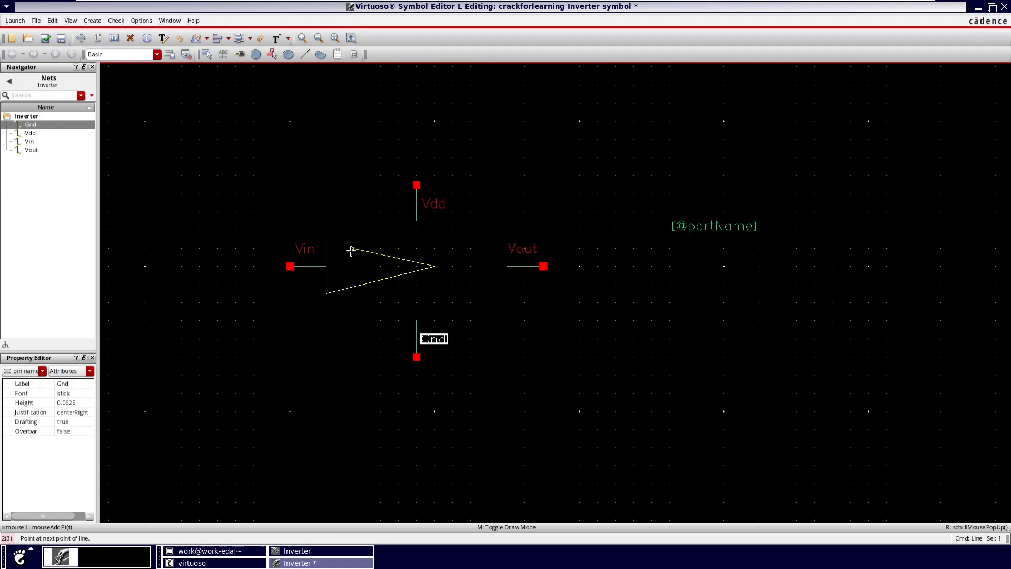
{"action": "double_click", "coordinate": [327, 241]}
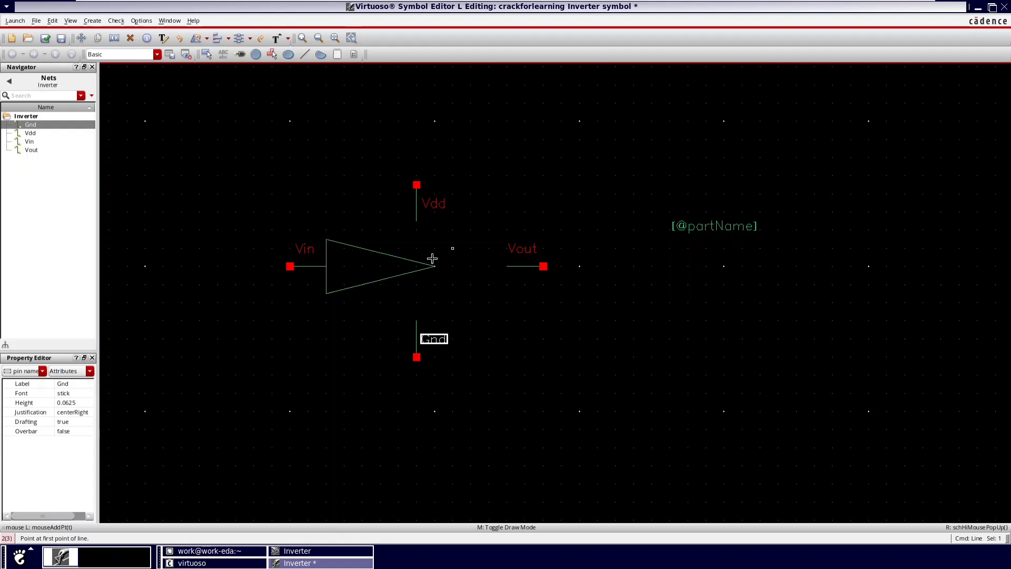
Step: Add a small circle at the triangle's tip as the output bubble
{"action": "left_click", "coordinate": [255, 56]}
{"action": "left_click", "coordinate": [443, 266]}
{"action": "left_click", "coordinate": [452, 268]}
Step: Move the Vout, Vdd and Gnd pins onto the bubble, triangle top and triangle bottom
{"action": "left_click_drag", "start_coordinate": [569, 337], "coordinate": [477, 225]}
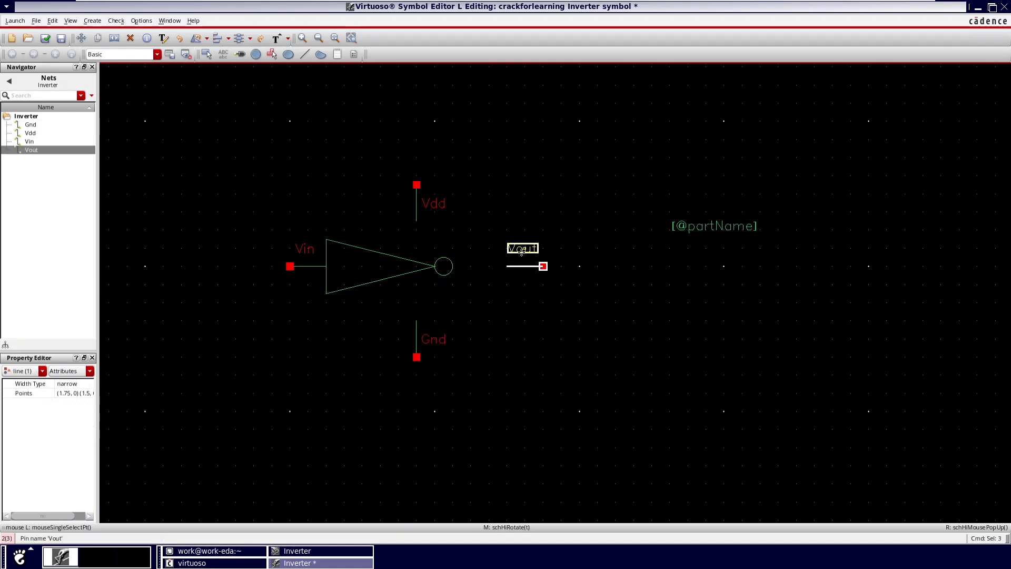
{"action": "left_click_drag", "start_coordinate": [525, 248], "coordinate": [462, 232]}
{"action": "left_click", "coordinate": [439, 205]}
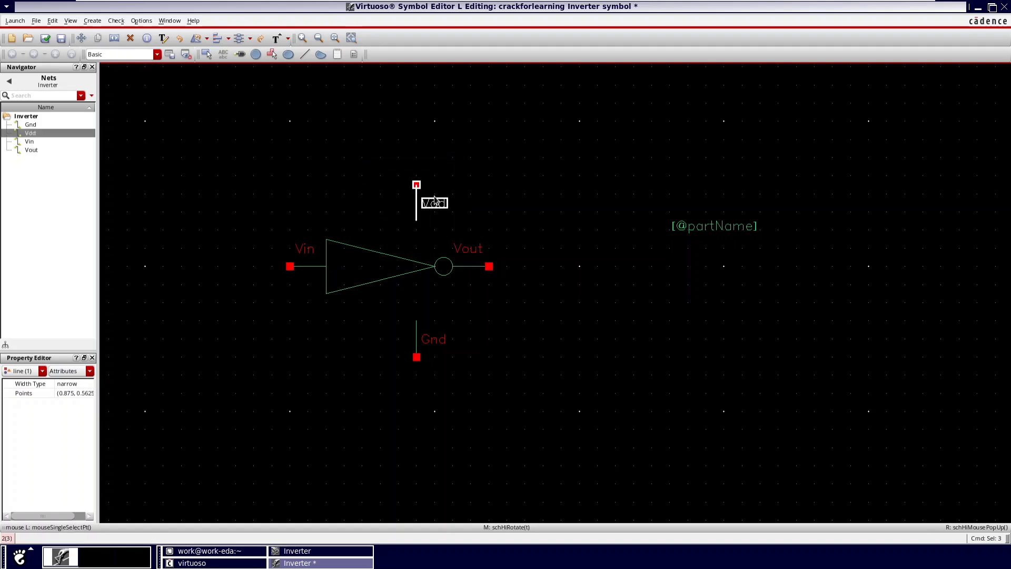
{"action": "key", "text": "m"}
{"action": "left_click", "coordinate": [442, 207]}
{"action": "left_click", "coordinate": [389, 236]}
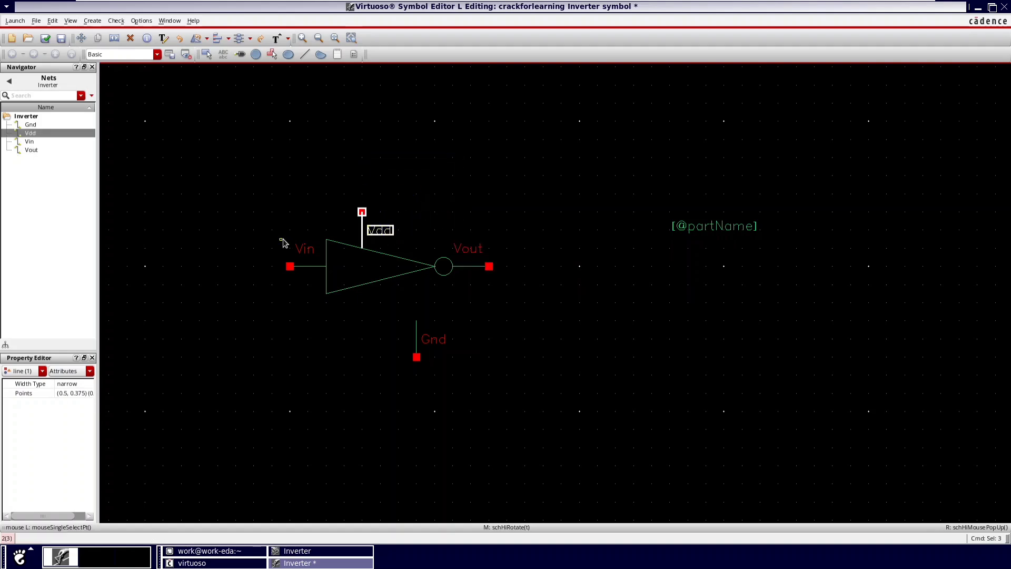
{"action": "left_click_drag", "start_coordinate": [480, 402], "coordinate": [412, 332]}
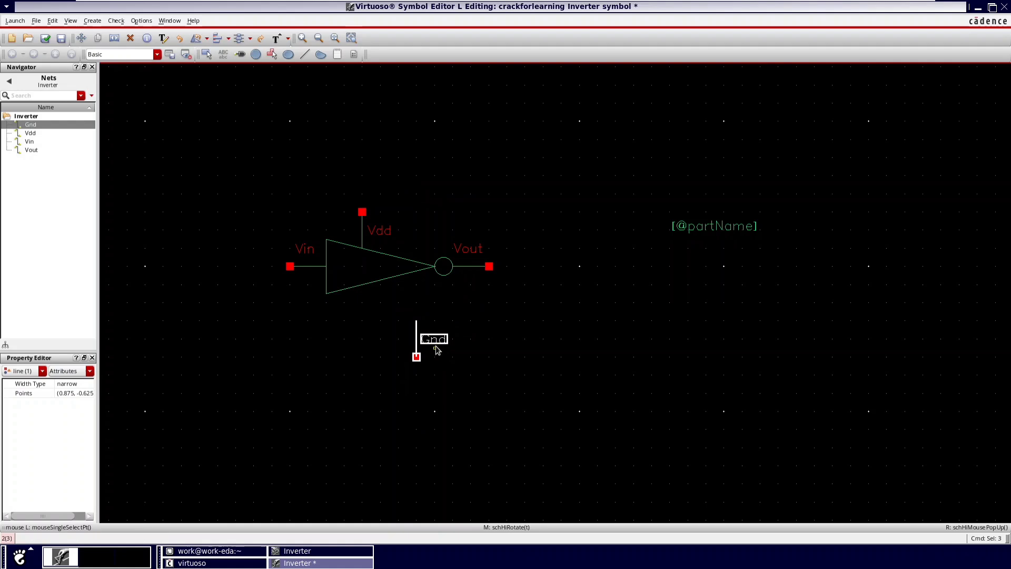
{"action": "key", "text": "m"}
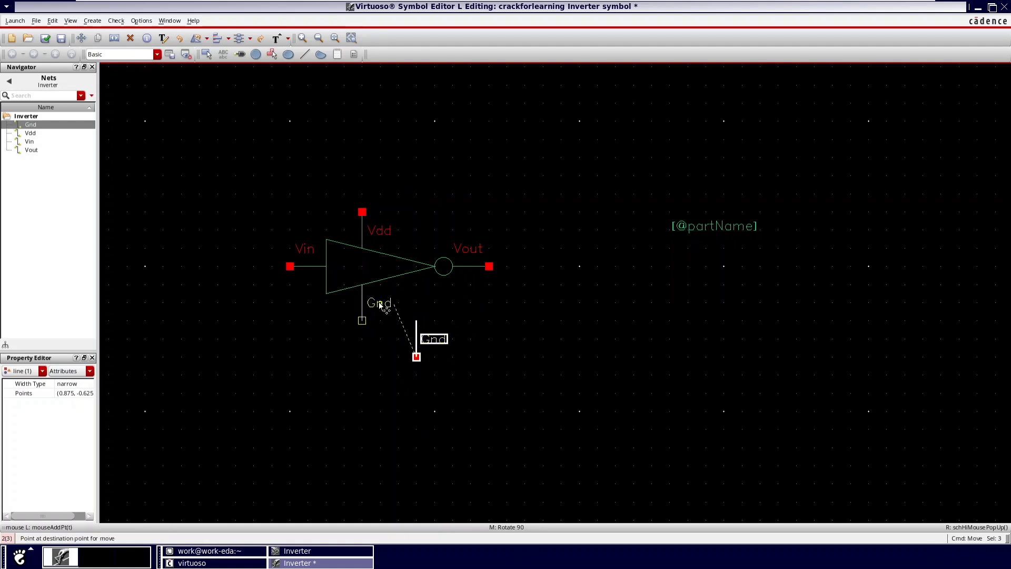
{"action": "left_click", "coordinate": [378, 301]}
{"action": "double_click", "coordinate": [708, 232]}
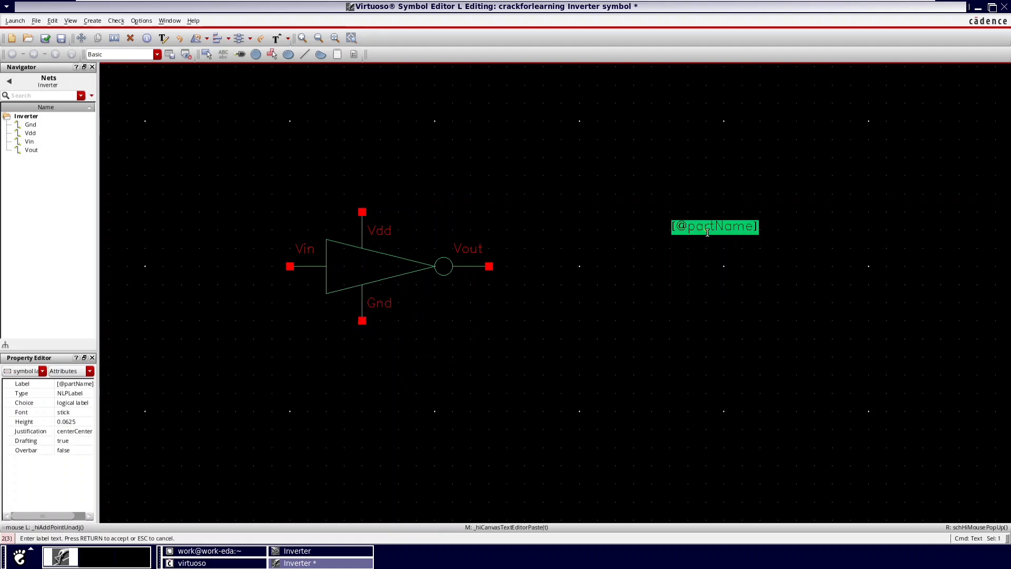
{"action": "key", "text": "BackSpace"}
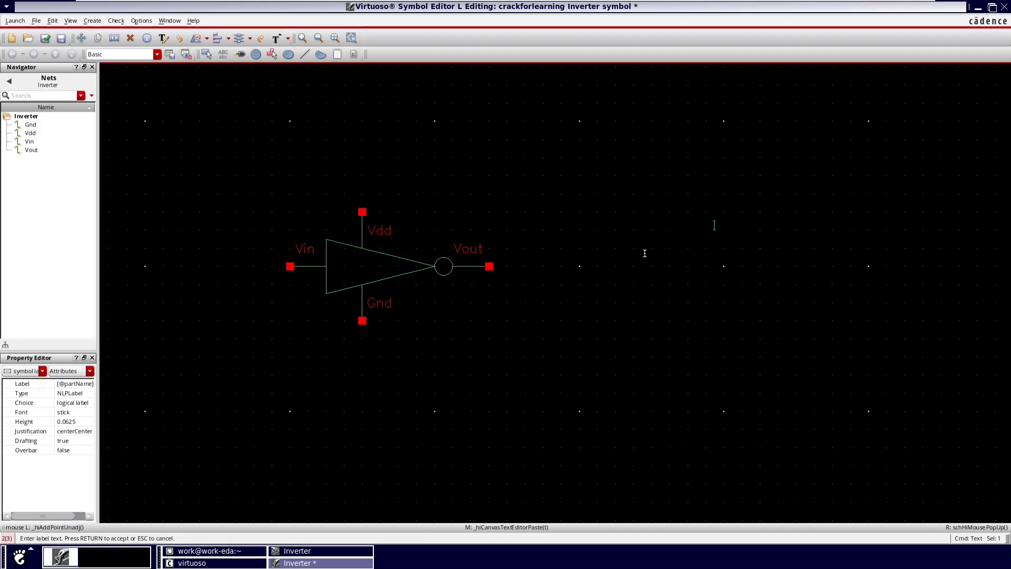
{"action": "type", "text": "Inverter"}
{"action": "key", "text": "Return"}
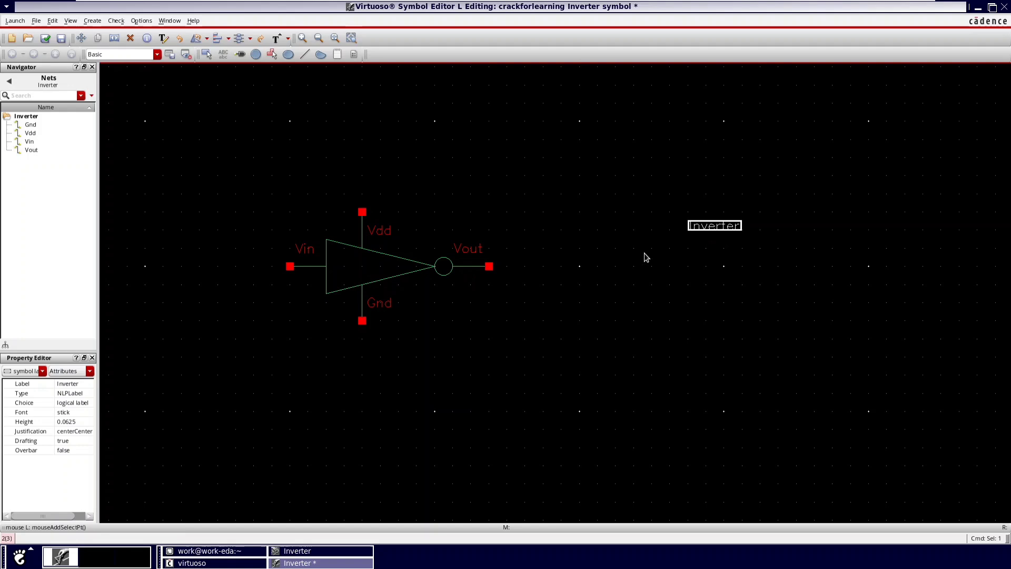
{"action": "key", "text": "m"}
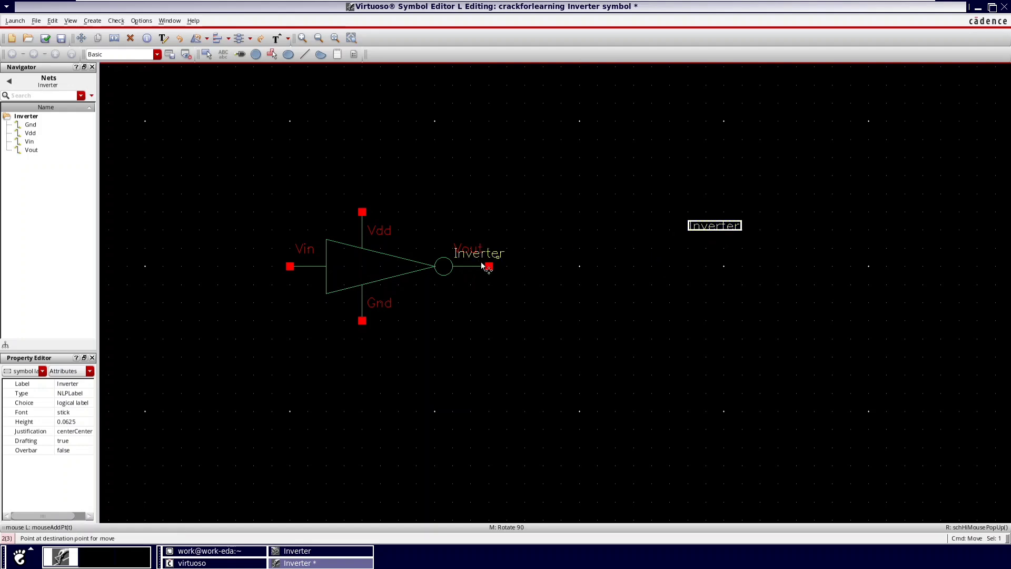
{"action": "left_click", "coordinate": [383, 266]}
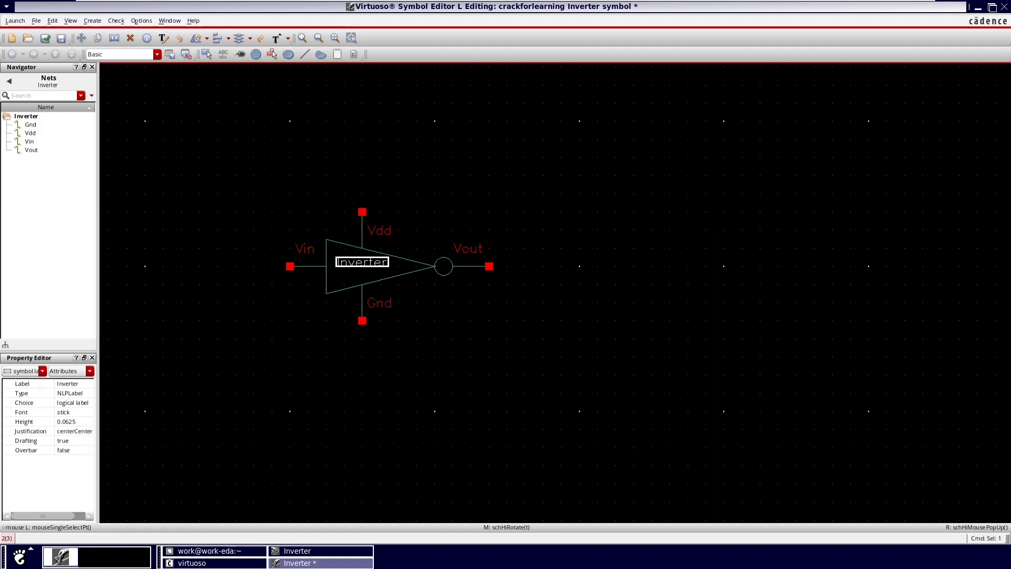
{"action": "left_click", "coordinate": [999, 300]}
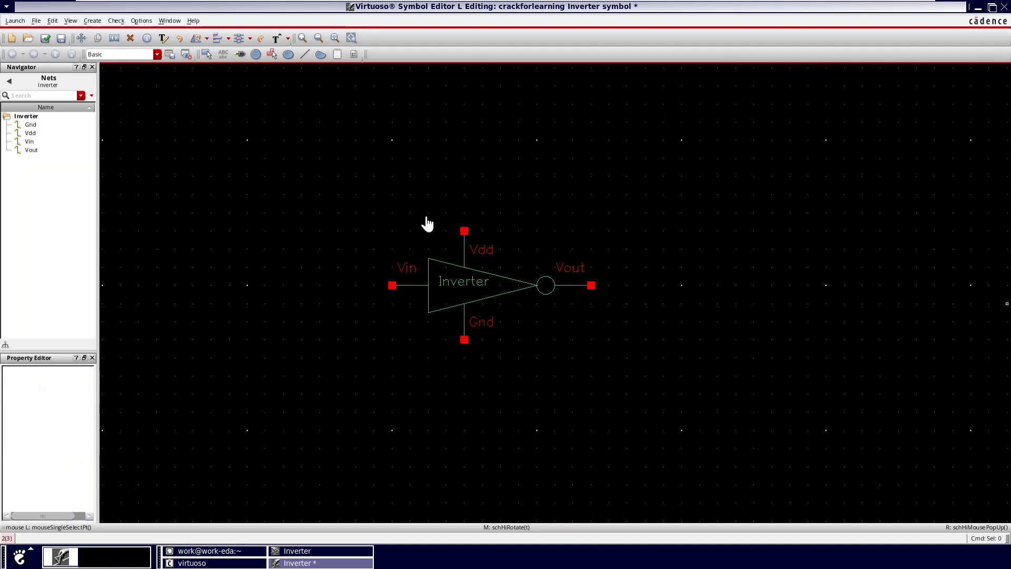
Step: Check and save the Inverter symbol, then close the symbol editor
{"action": "left_click", "coordinate": [49, 36]}
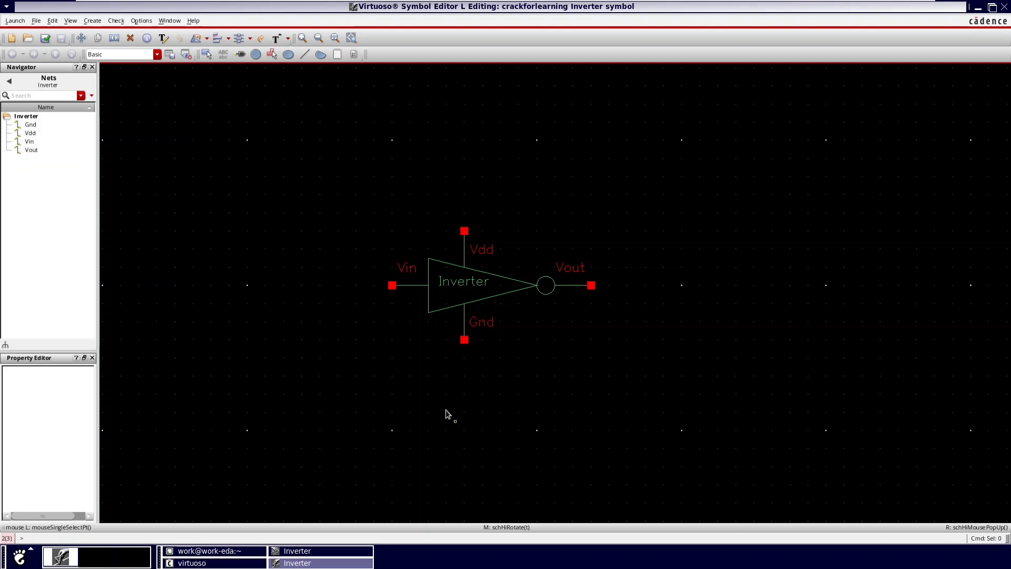
{"action": "left_click", "coordinate": [50, 38]}
{"action": "left_click", "coordinate": [1004, 7]}
Step: Close the Inverter schematic, create a new Inverter_tb schematic cellview, and maximize its editor
{"action": "left_click", "coordinate": [1003, 7]}
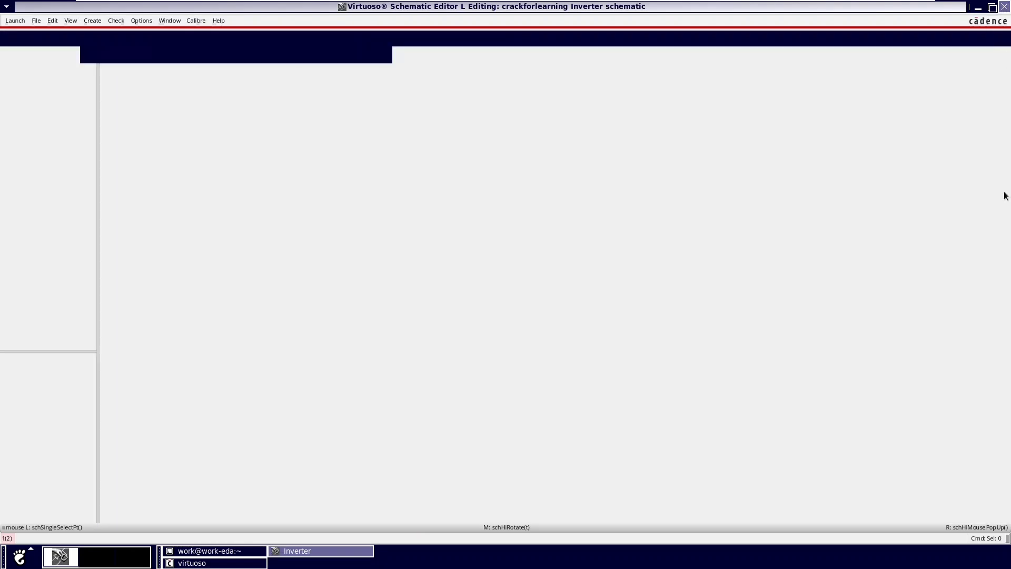
{"action": "left_click", "coordinate": [330, 307]}
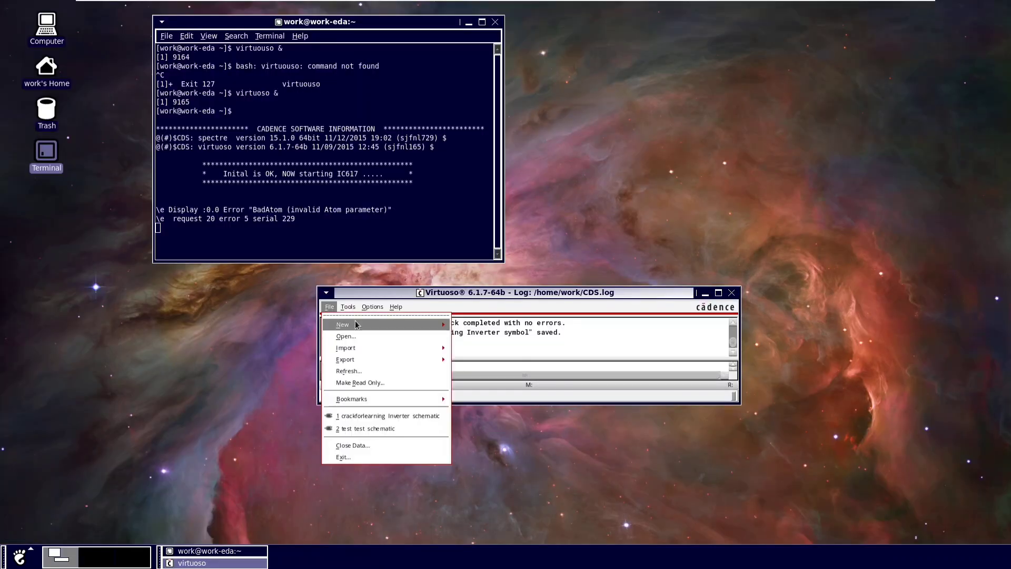
{"action": "mouse_move", "coordinate": [389, 325]}
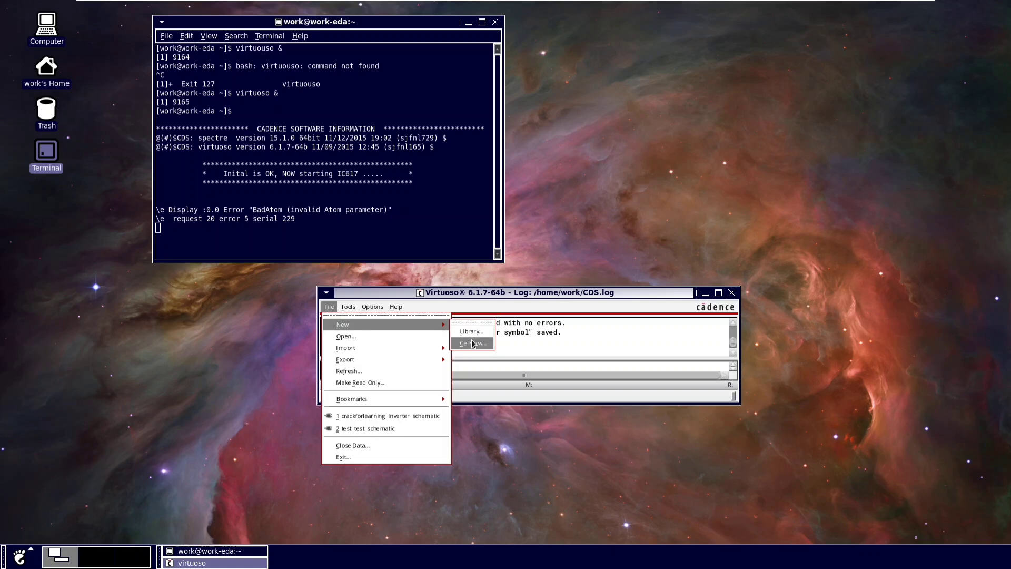
{"action": "left_click", "coordinate": [473, 343]}
{"action": "key", "text": "End"}
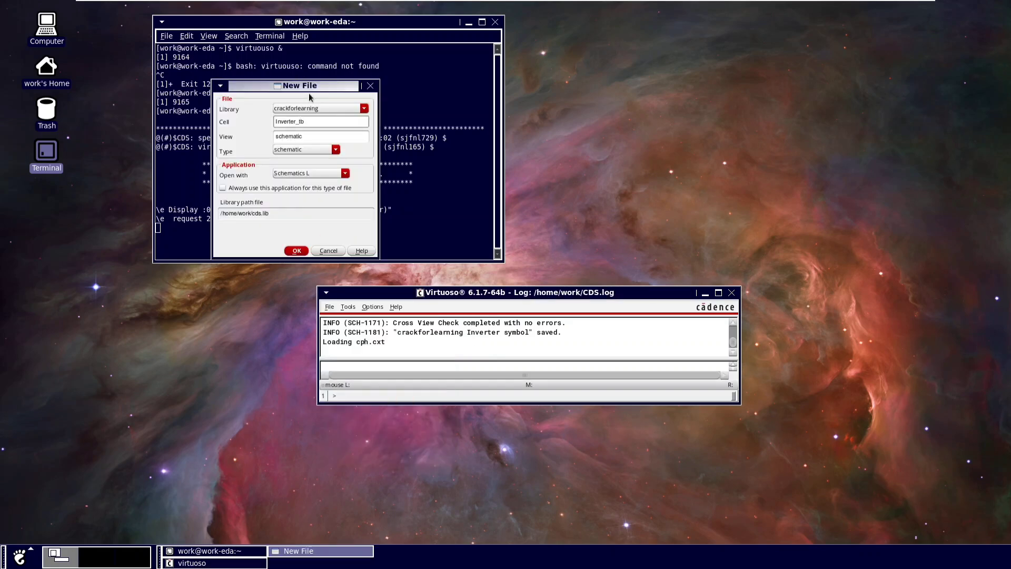
{"action": "left_click", "coordinate": [296, 250]}
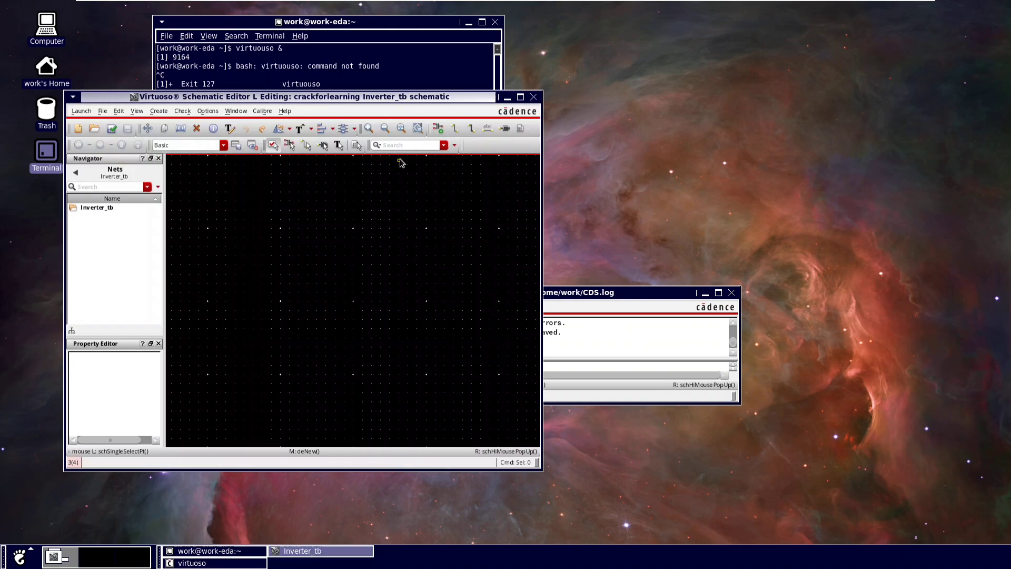
{"action": "left_click", "coordinate": [526, 100]}
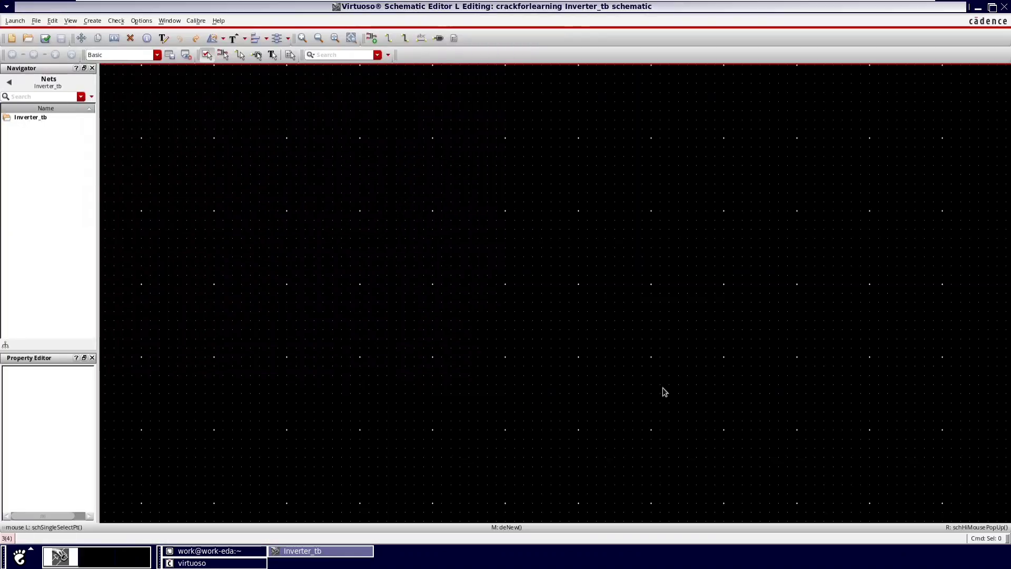
{"action": "key", "text": "i"}
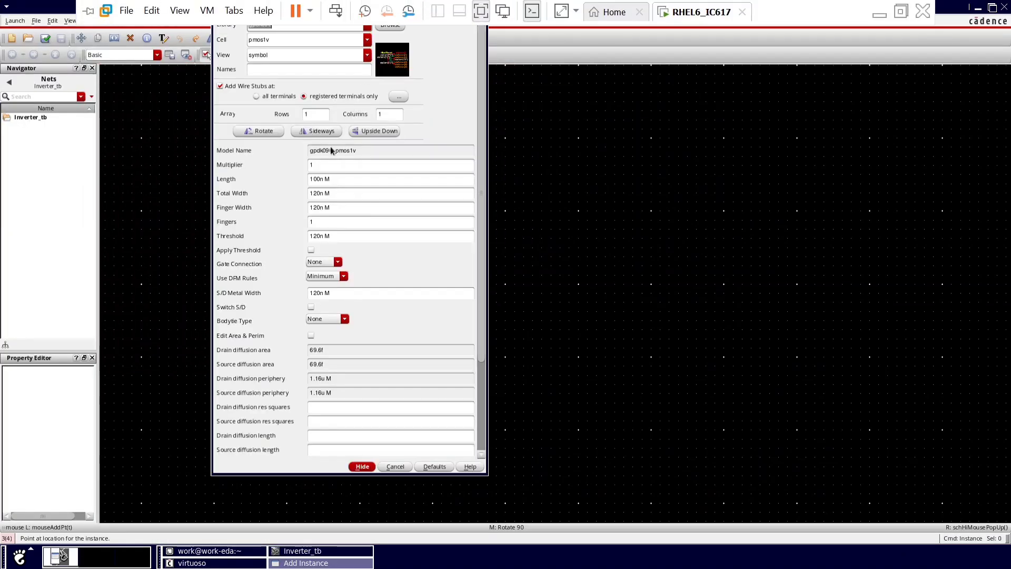
Step: Place instance I0 of the crackforlearning Inverter cell on the canvas
{"action": "left_click", "coordinate": [367, 25]}
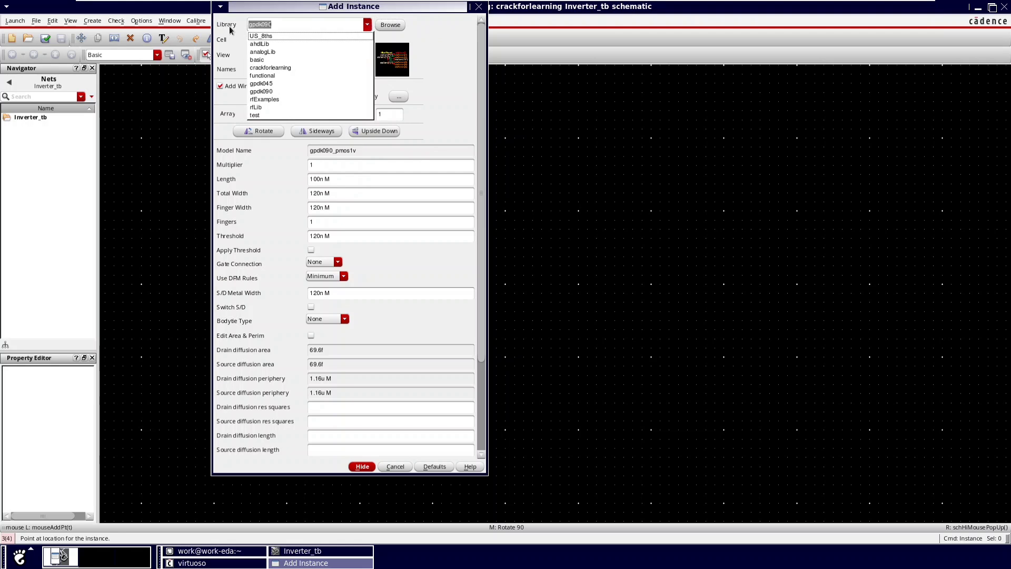
{"action": "left_click", "coordinate": [264, 68]}
{"action": "left_click", "coordinate": [367, 40]}
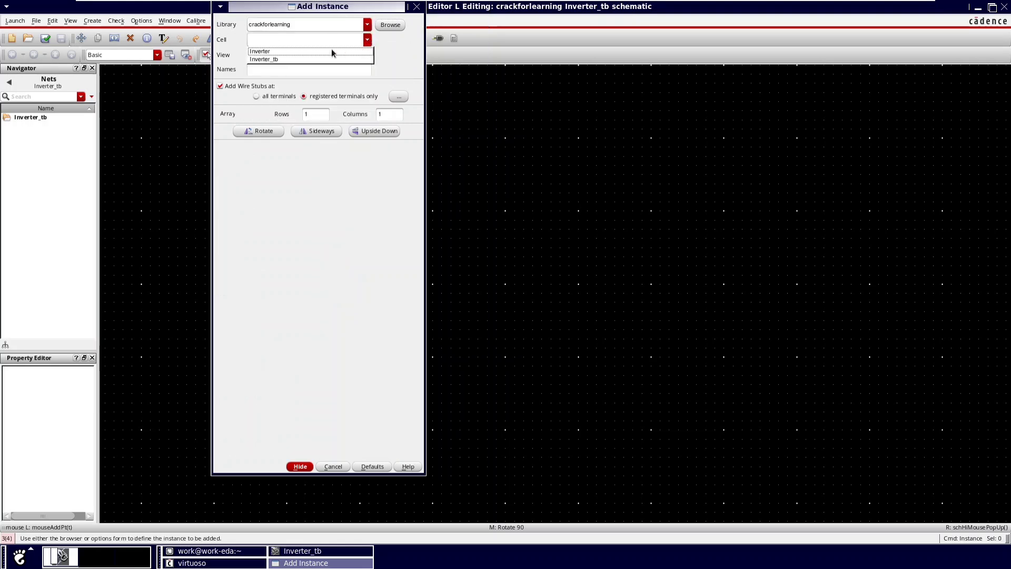
{"action": "left_click", "coordinate": [280, 52]}
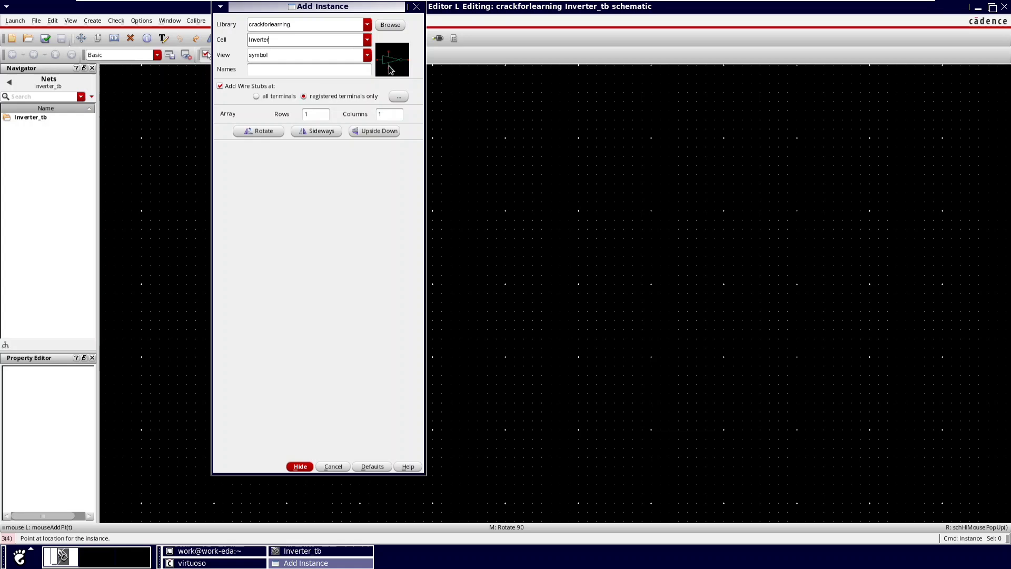
{"action": "left_click", "coordinate": [500, 244]}
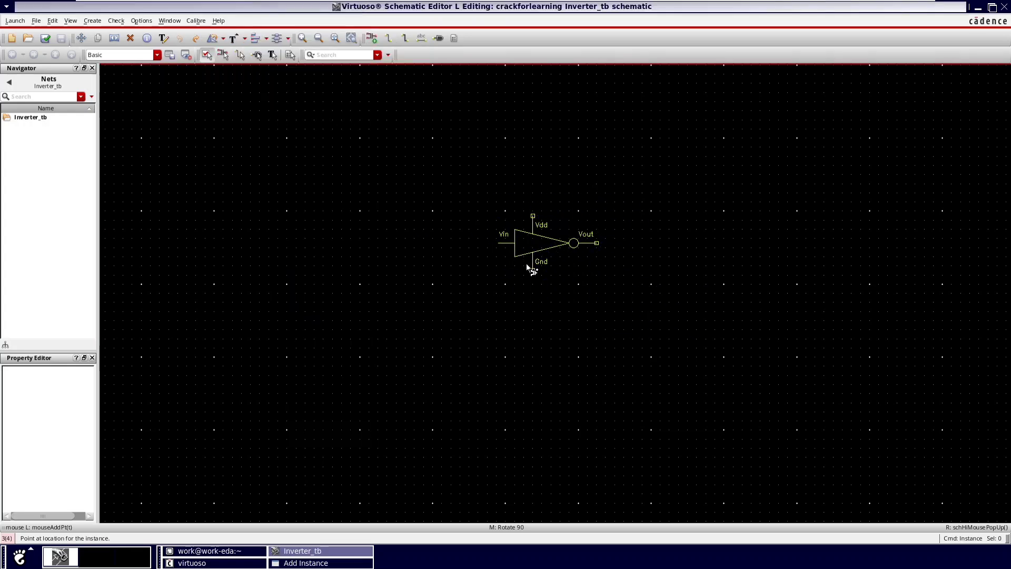
{"action": "key", "text": "Escape"}
{"action": "scroll", "coordinate": [523, 296], "scroll_direction": "down", "scroll_amount": 2, "text": "ctrl"}
{"action": "scroll", "coordinate": [519, 294], "scroll_direction": "up", "scroll_amount": 3, "text": "ctrl"}
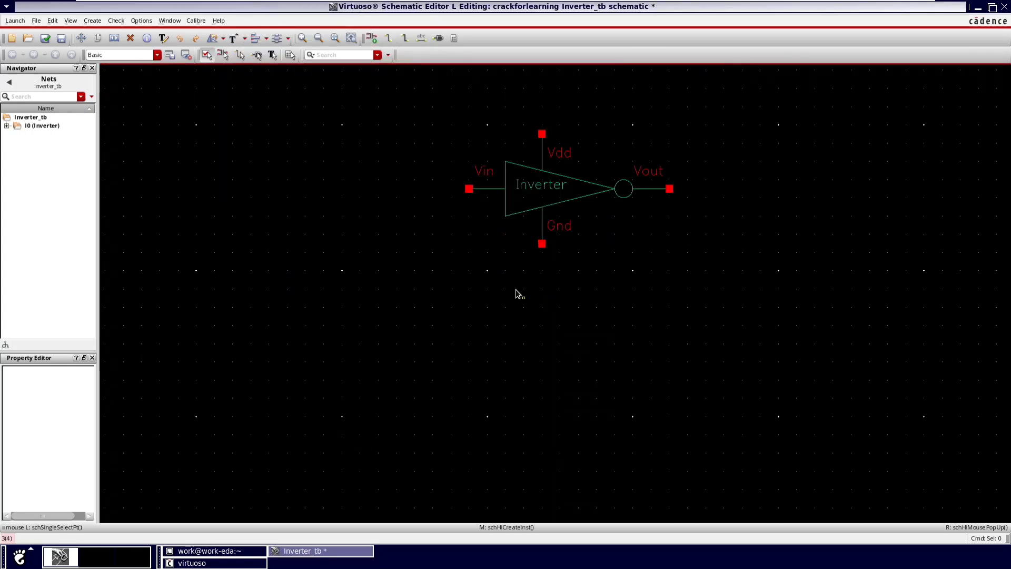
{"action": "scroll", "coordinate": [474, 261], "scroll_direction": "down", "scroll_amount": 2, "text": "ctrl"}
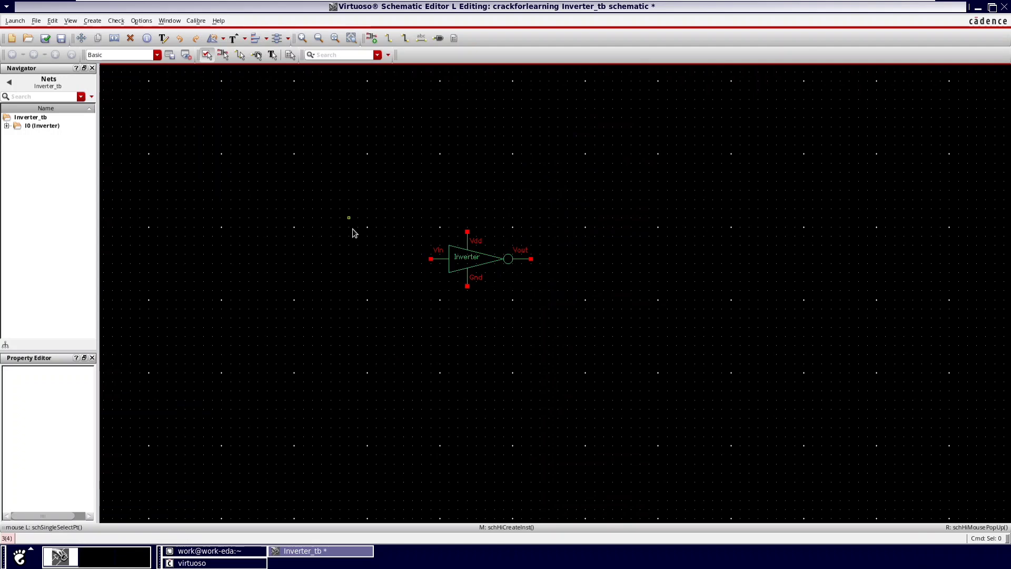
Step: Place an analogLib vpulse source to the lower left of the inverter
{"action": "key", "text": "i"}
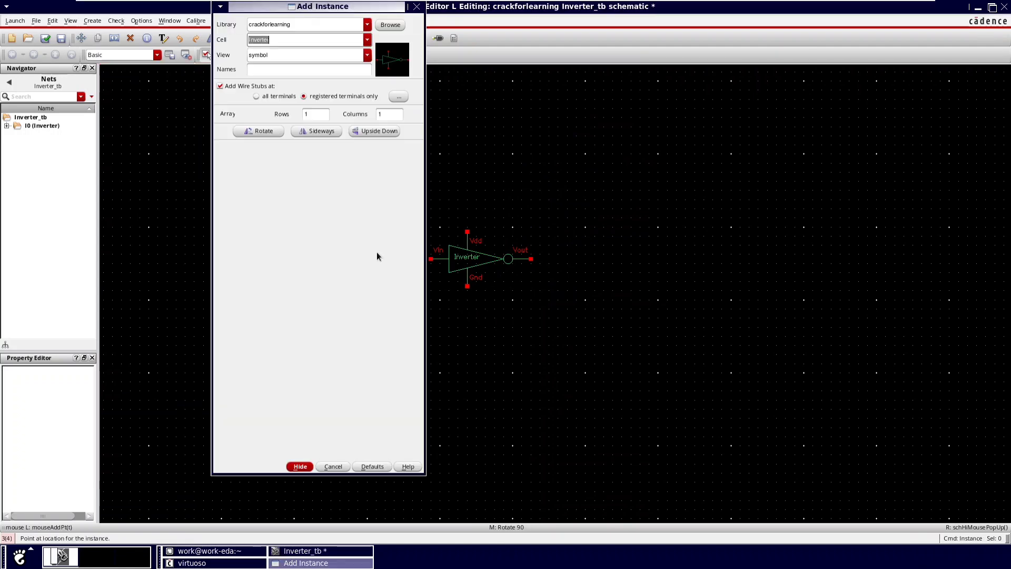
{"action": "left_click", "coordinate": [367, 25]}
{"action": "left_click", "coordinate": [272, 49]}
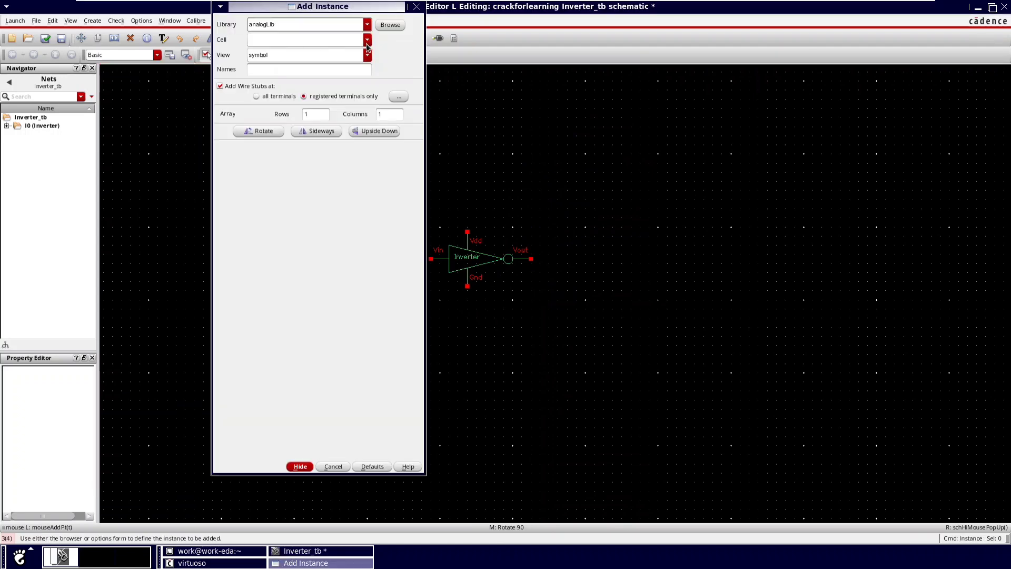
{"action": "left_click", "coordinate": [367, 40]}
{"action": "left_click", "coordinate": [282, 40]}
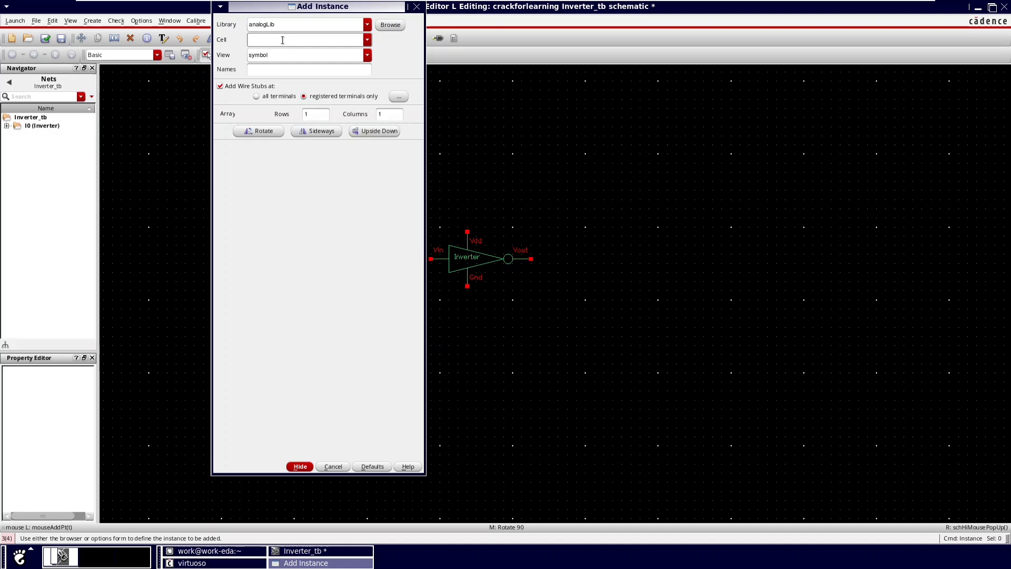
{"action": "type", "text": "vpuls"}
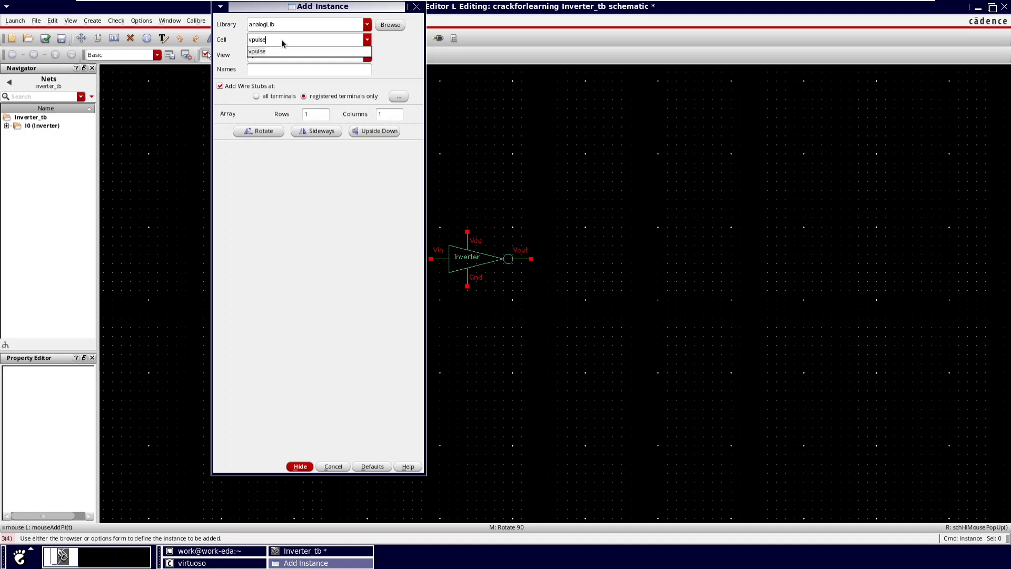
{"action": "type", "text": "e"}
{"action": "left_click", "coordinate": [268, 51]}
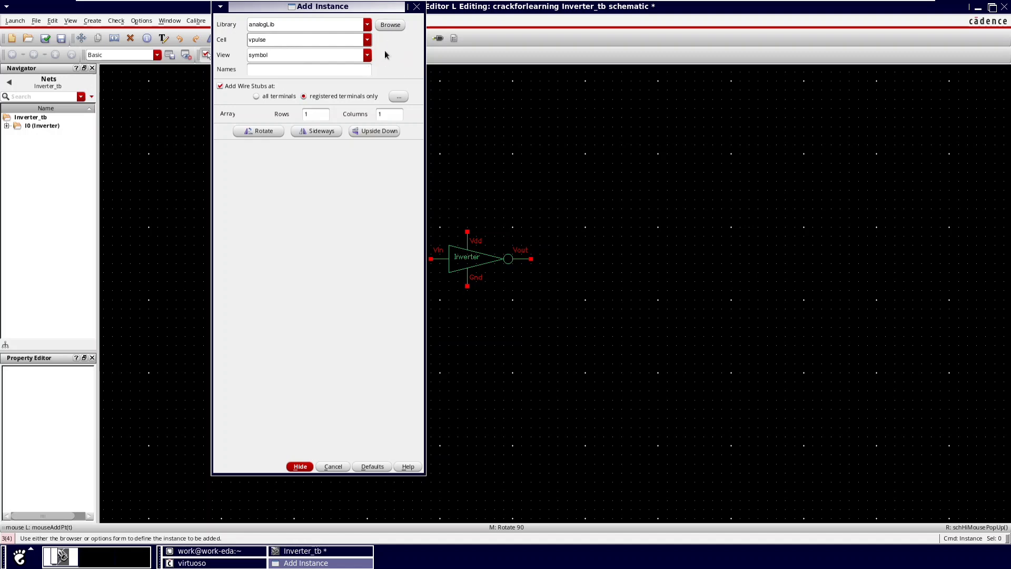
{"action": "left_click", "coordinate": [266, 56]}
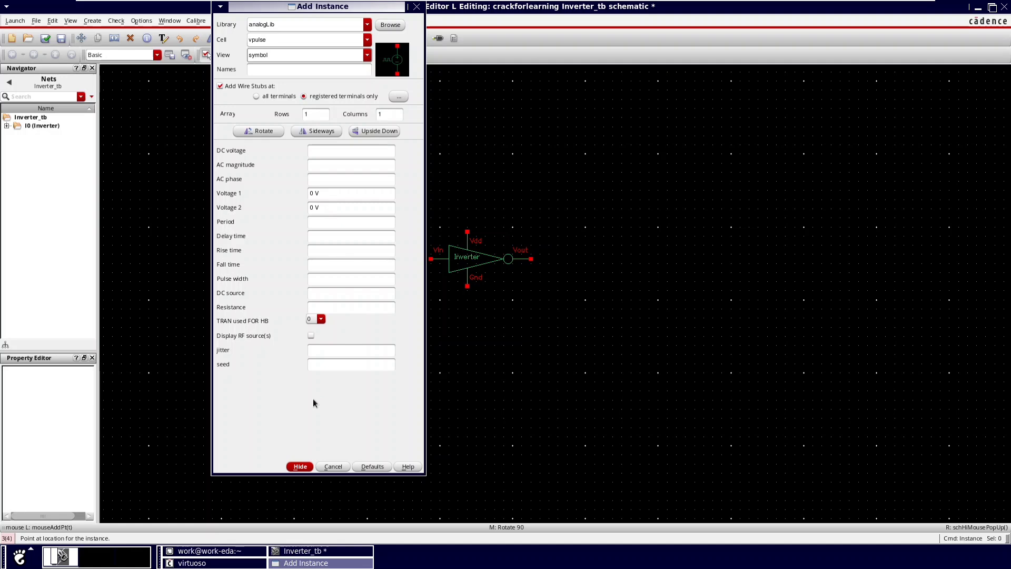
{"action": "left_click", "coordinate": [294, 467]}
{"action": "left_click", "coordinate": [388, 269]}
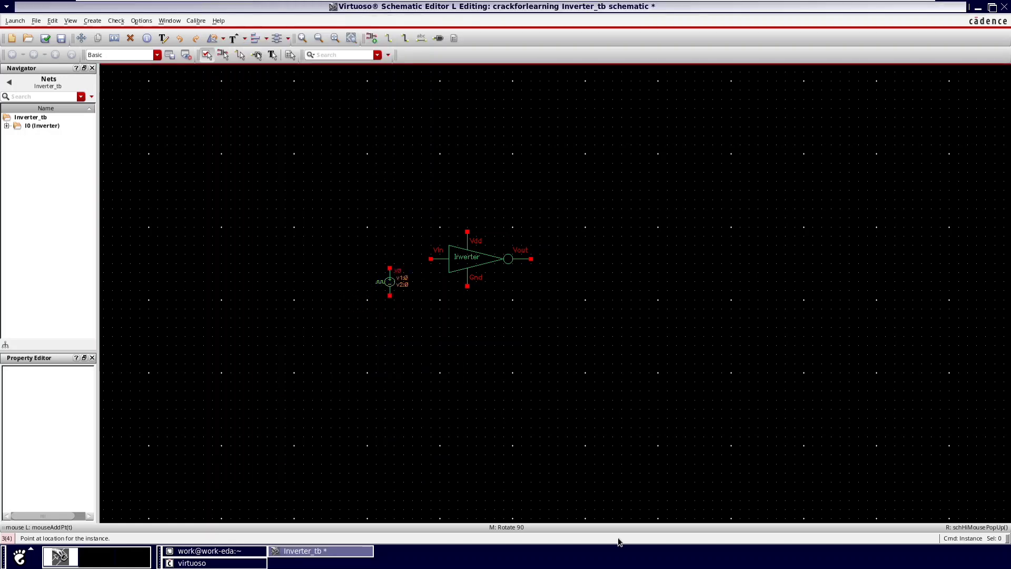
{"action": "key", "text": "Escape"}
Step: Place an analogLib gnd symbol just below the inverter's Gnd pin
{"action": "key", "text": "i"}
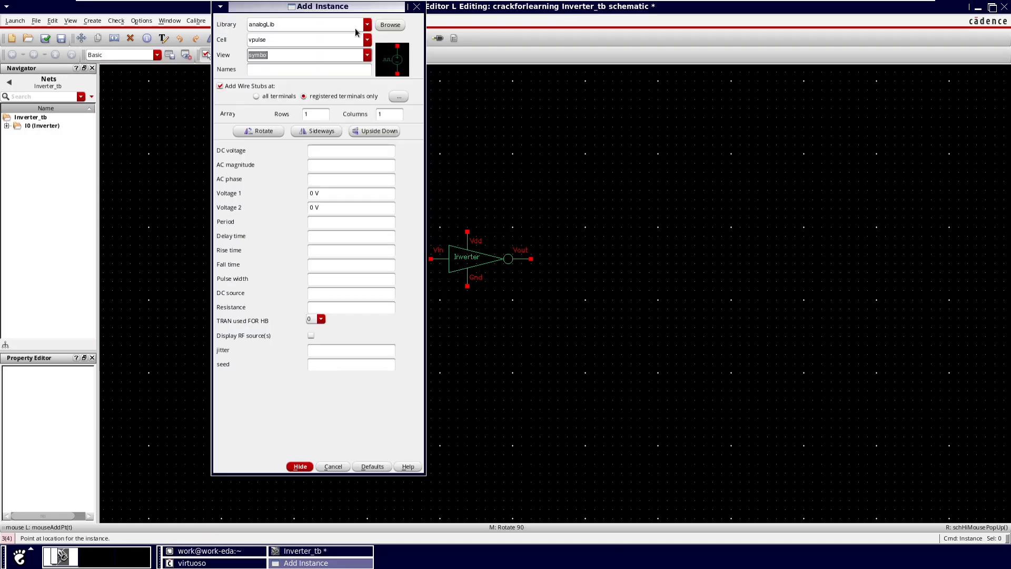
{"action": "double_click", "coordinate": [291, 38]}
{"action": "key", "text": "BackSpace"}
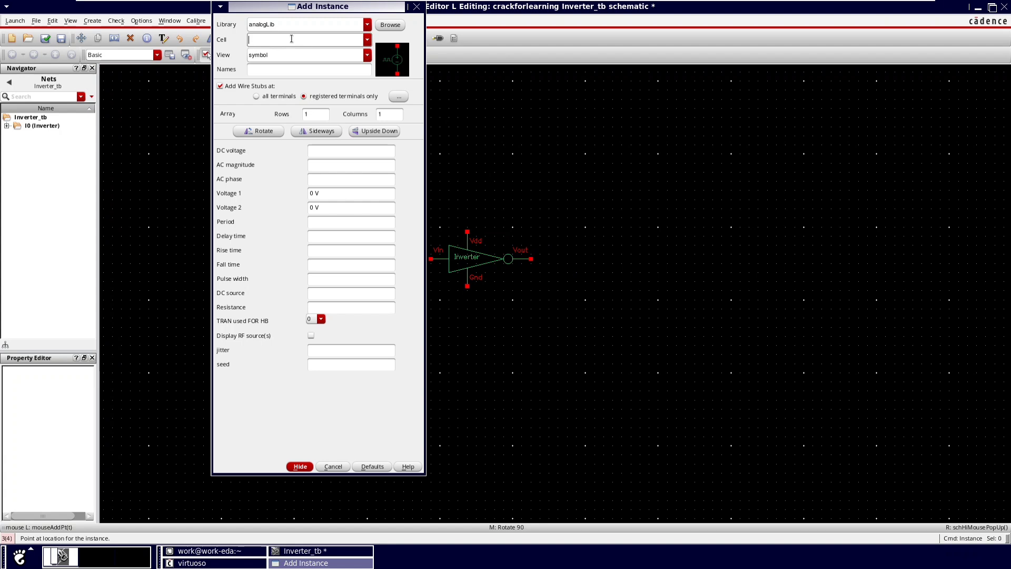
{"action": "type", "text": "gnd"}
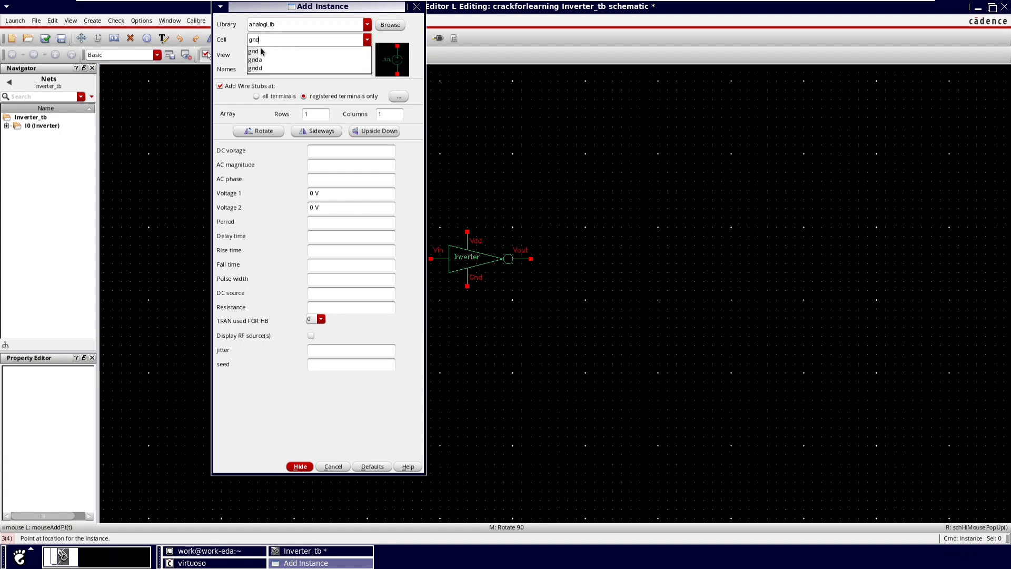
{"action": "left_click", "coordinate": [256, 51]}
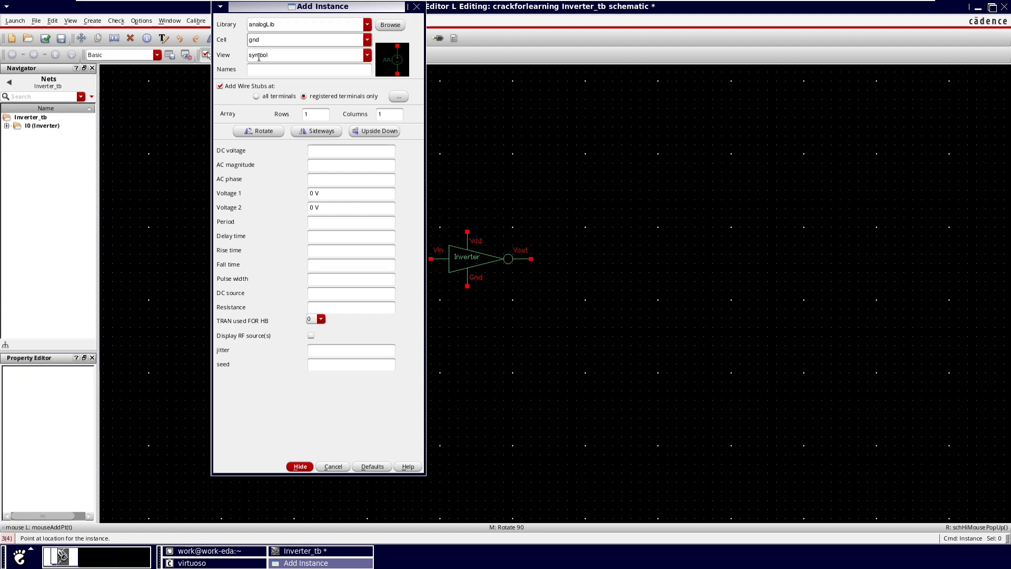
{"action": "left_click", "coordinate": [306, 466]}
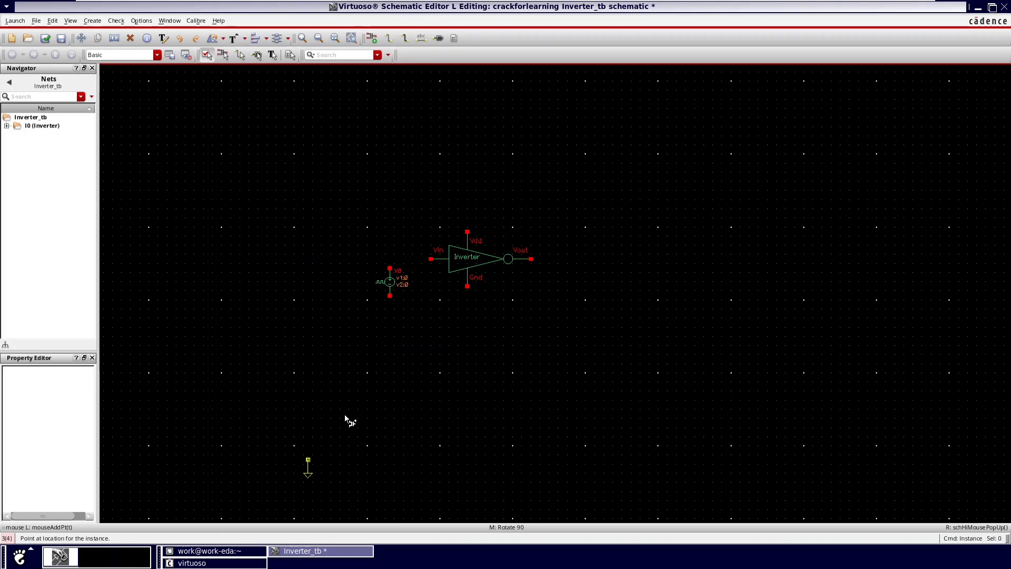
{"action": "left_click", "coordinate": [468, 311]}
{"action": "key", "text": "Escape"}
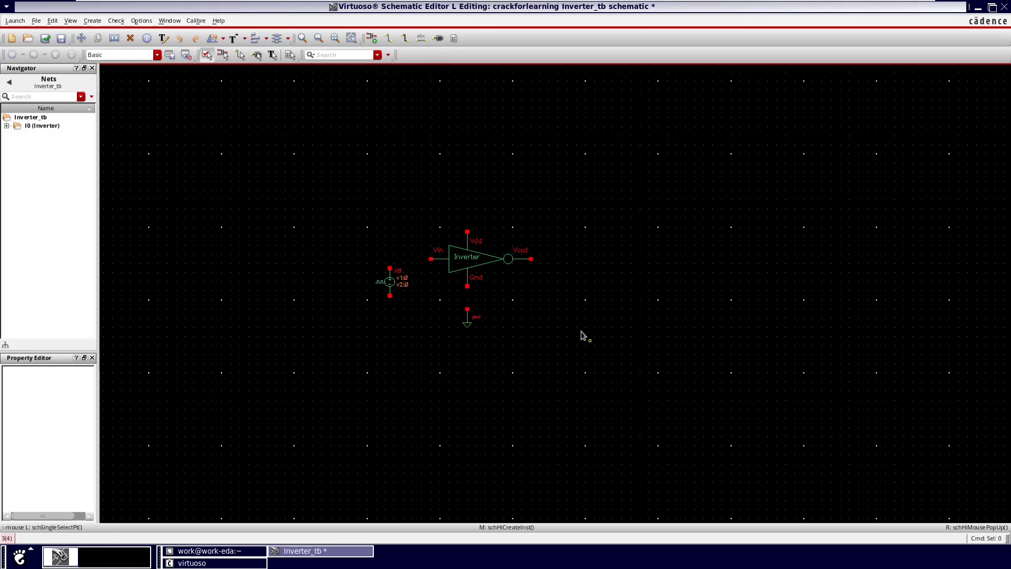
Step: Place analogLib vdc source V1 above and to the right of the inverter
{"action": "key", "text": "i"}
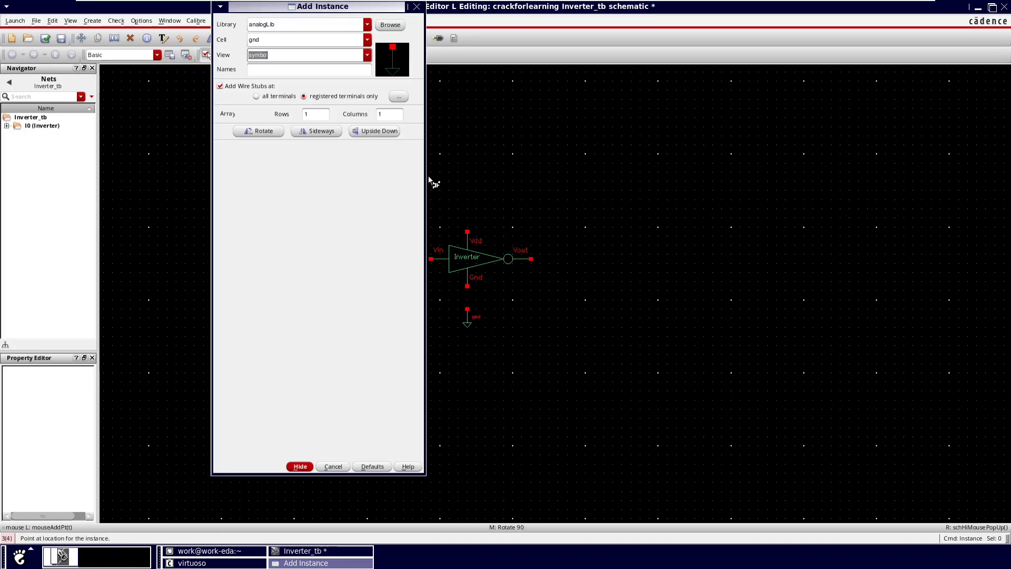
{"action": "left_click", "coordinate": [268, 40]}
{"action": "key", "text": "BackSpace"}
{"action": "key", "text": "BackSpace"}
{"action": "key", "text": "BackSpace"}
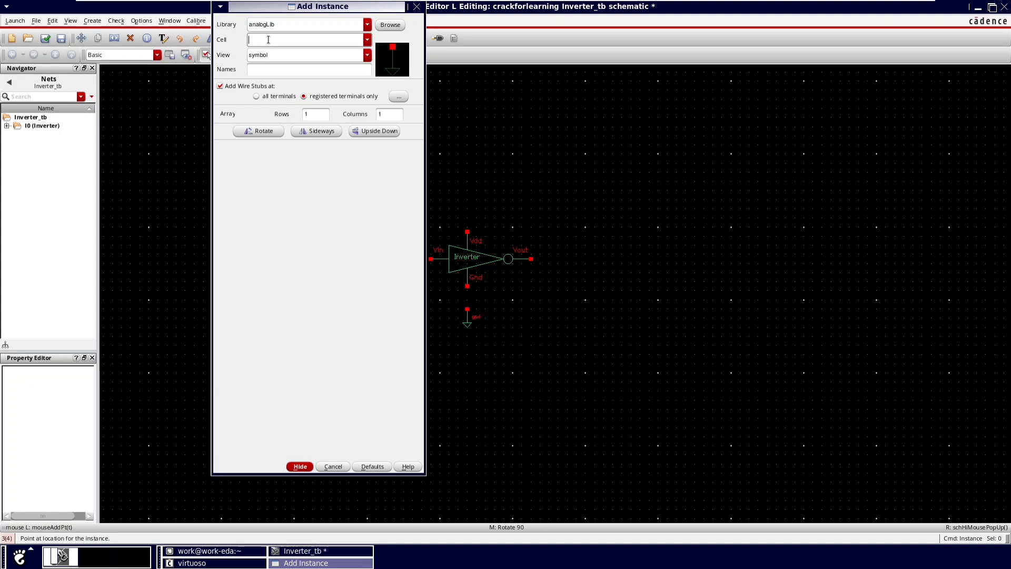
{"action": "type", "text": "vdc"}
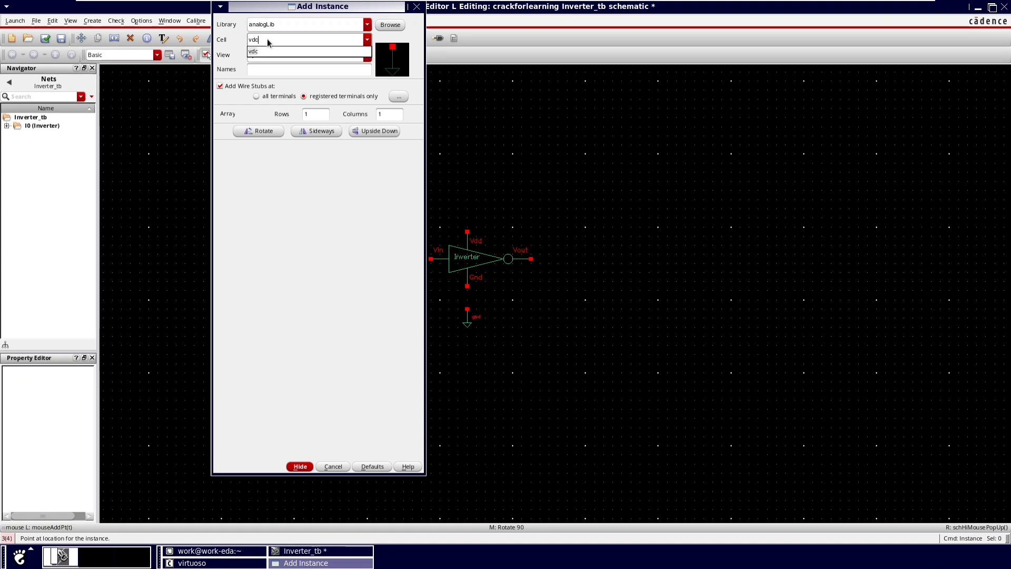
{"action": "left_click", "coordinate": [273, 52]}
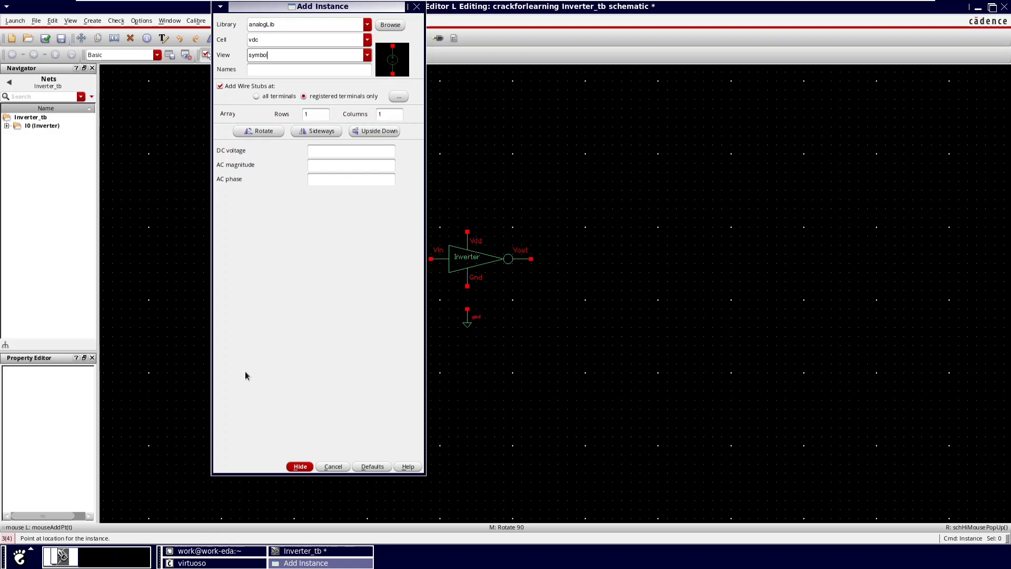
{"action": "left_click", "coordinate": [301, 467]}
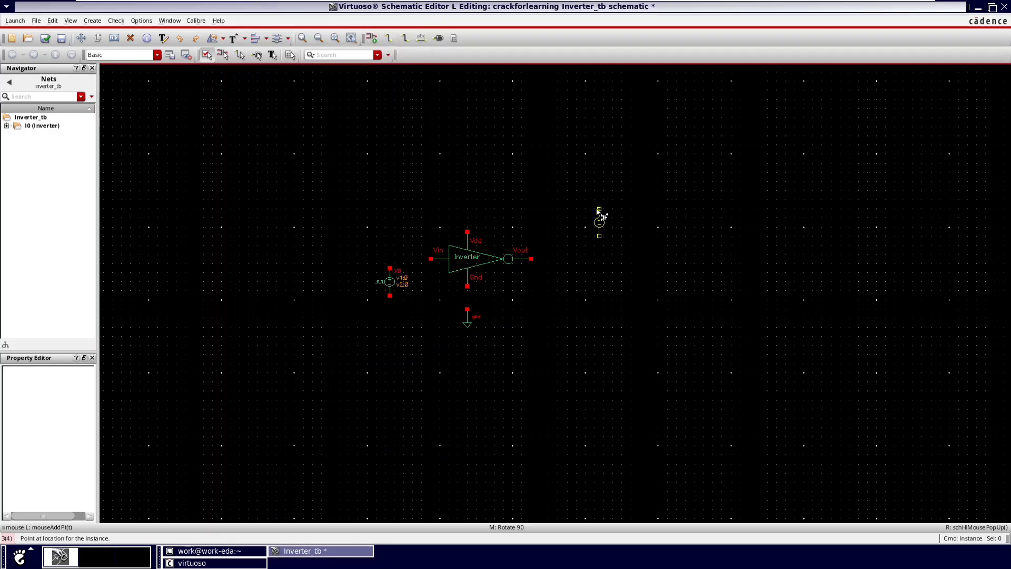
{"action": "left_click", "coordinate": [594, 209]}
{"action": "scroll", "coordinate": [586, 201], "scroll_direction": "up", "scroll_amount": 1, "text": "ctrl"}
{"action": "key", "text": "w"}
{"action": "scroll", "coordinate": [425, 224], "scroll_direction": "left", "scroll_amount": 3, "text": "shift"}
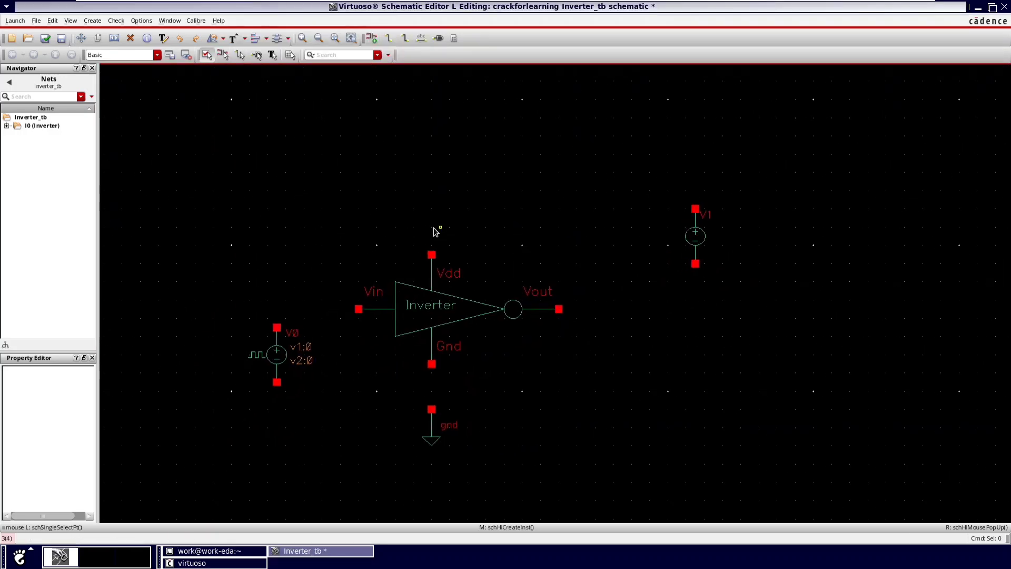
Step: Wire V0's top to Vin, V0's bottom to ground, and the inverter's Gnd to ground
{"action": "left_click", "coordinate": [276, 327]}
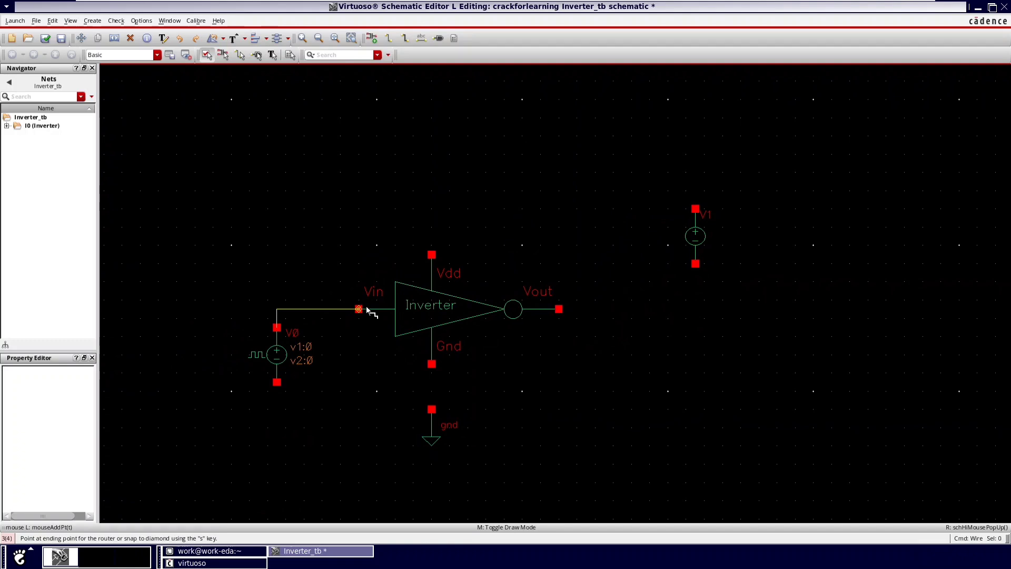
{"action": "left_click", "coordinate": [359, 309]}
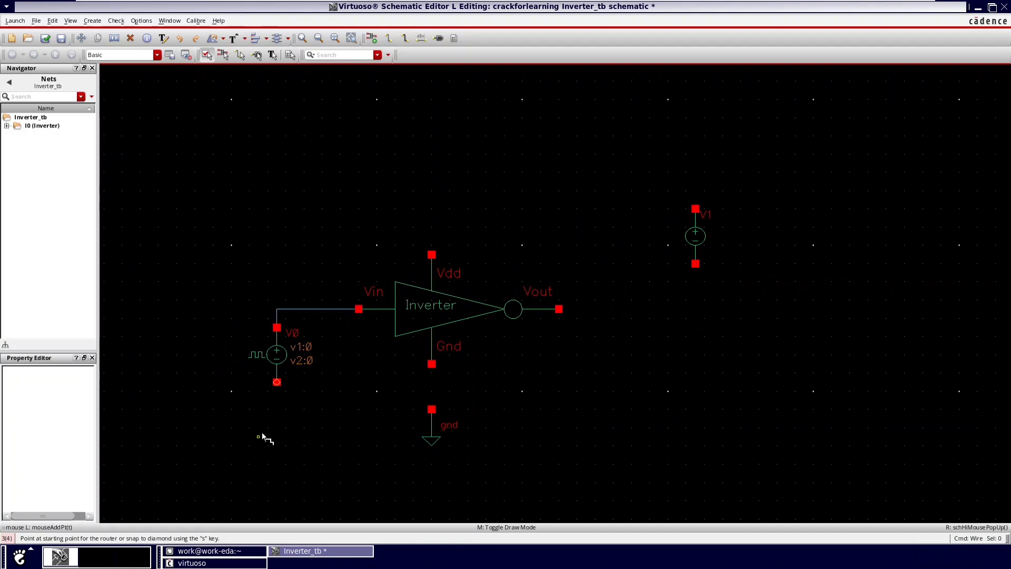
{"action": "left_click", "coordinate": [277, 381]}
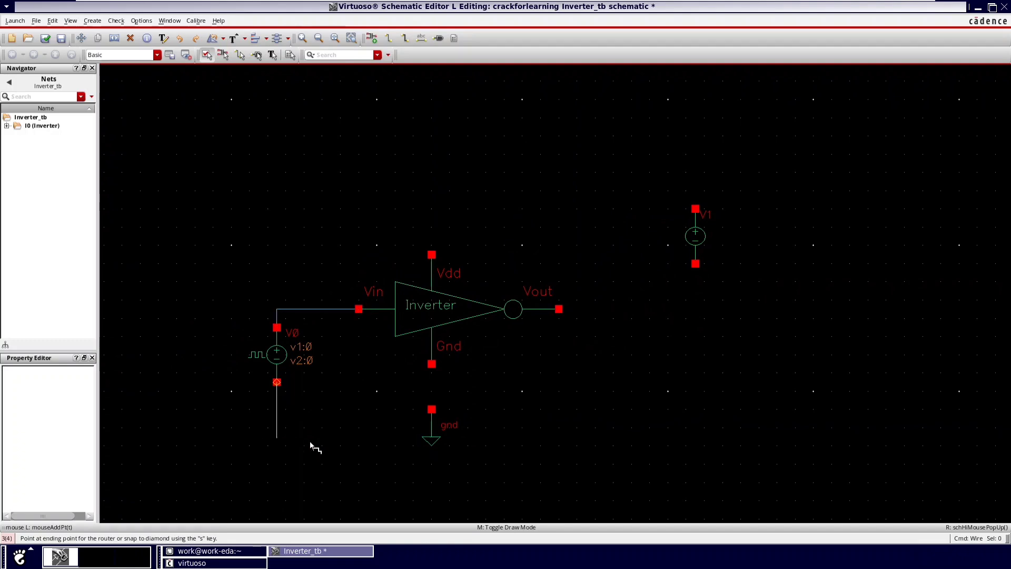
{"action": "left_click", "coordinate": [431, 409]}
{"action": "left_click", "coordinate": [432, 364]}
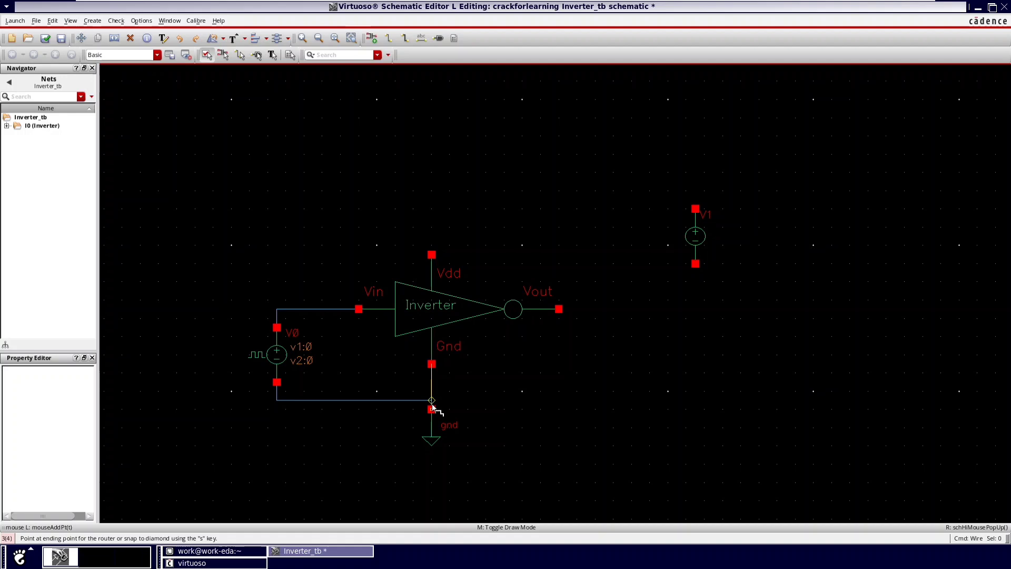
{"action": "left_click", "coordinate": [432, 406]}
Step: Extend a stub from Vout, tie V1's bottom to ground, and connect Vdd to V1's top
{"action": "left_click", "coordinate": [559, 310]}
{"action": "double_click", "coordinate": [604, 309]}
{"action": "left_click", "coordinate": [694, 264]}
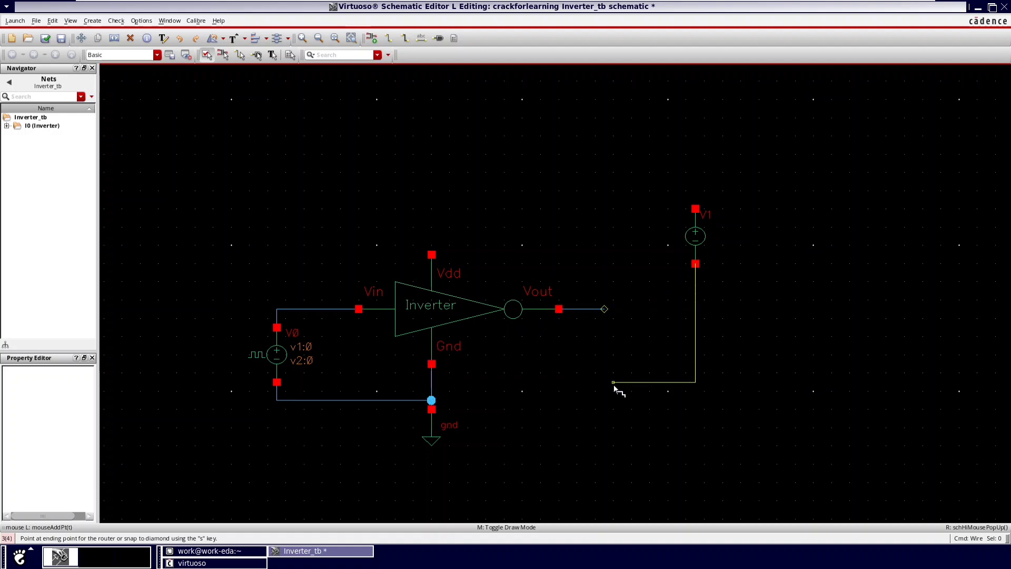
{"action": "left_click", "coordinate": [433, 408]}
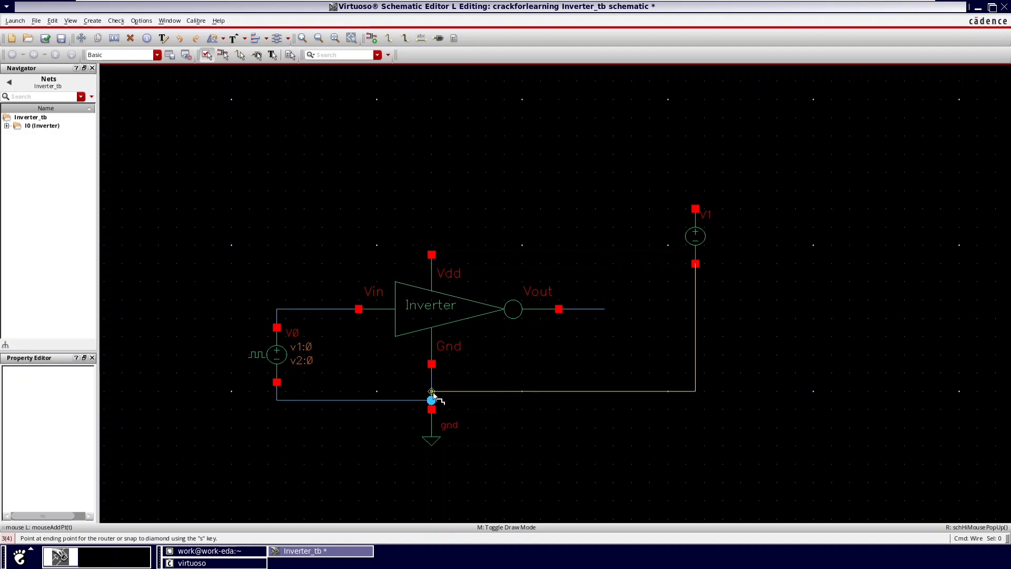
{"action": "left_click", "coordinate": [431, 383]}
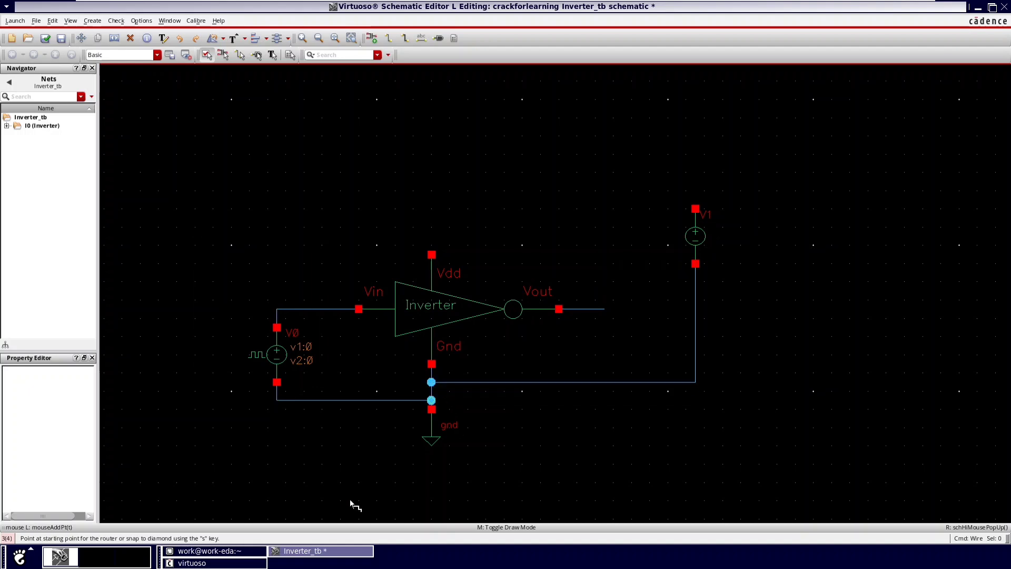
{"action": "left_click", "coordinate": [432, 255]}
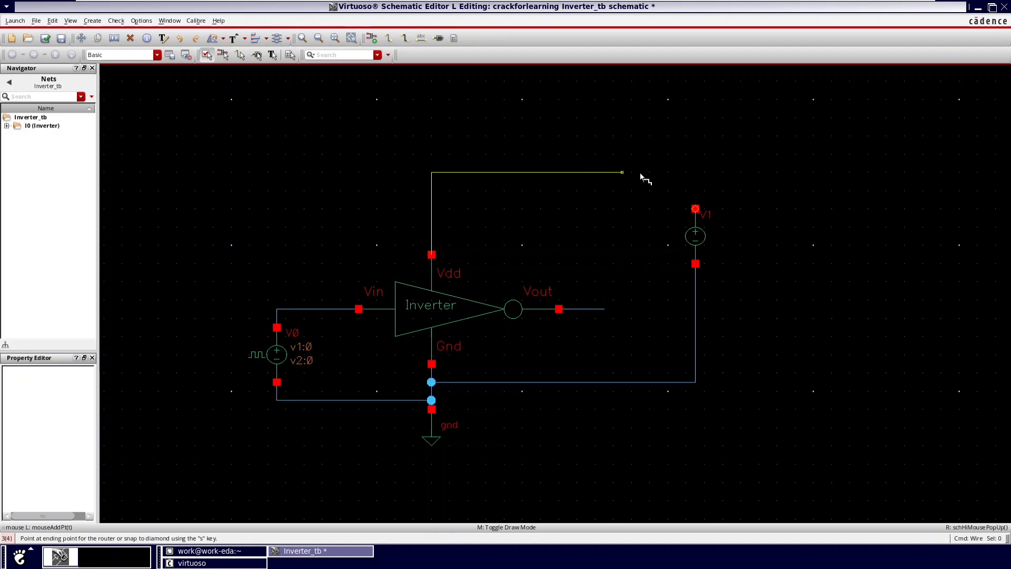
{"action": "left_click", "coordinate": [695, 208]}
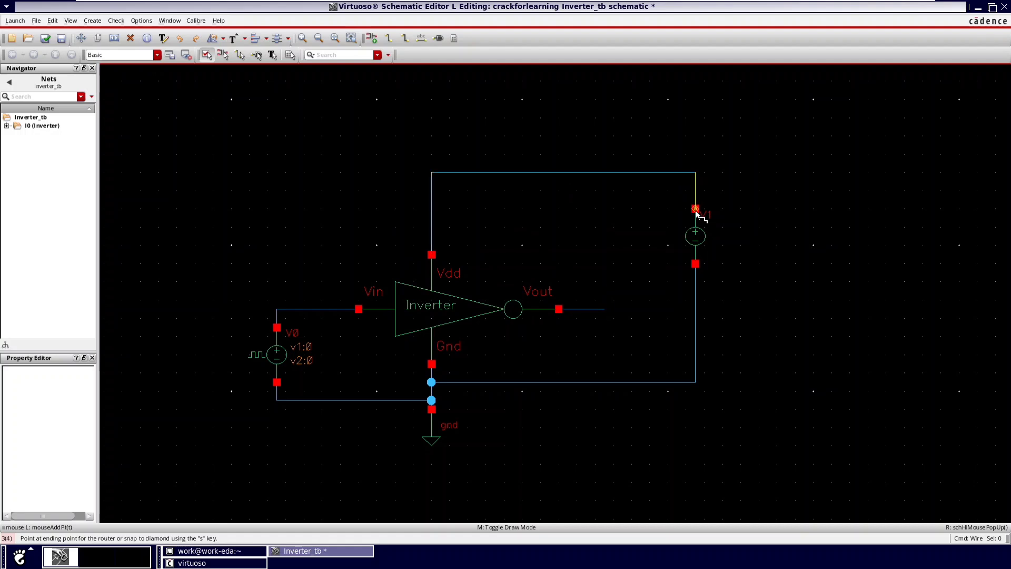
{"action": "key", "text": "Escape"}
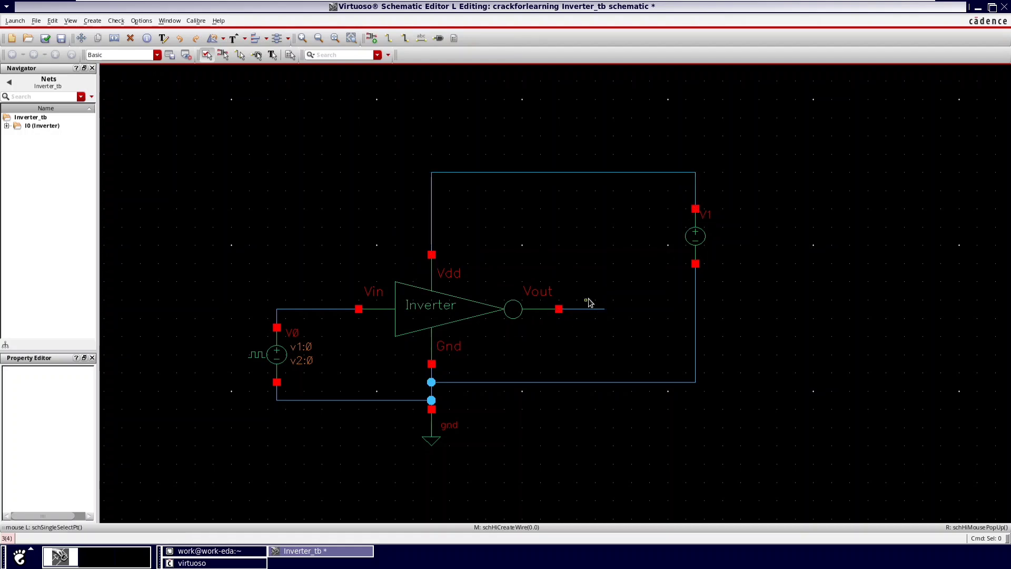
Step: Place an output-direction pin named Vout on the end of the output wire stub
{"action": "key", "text": "p"}
{"action": "left_click", "coordinate": [327, 105]}
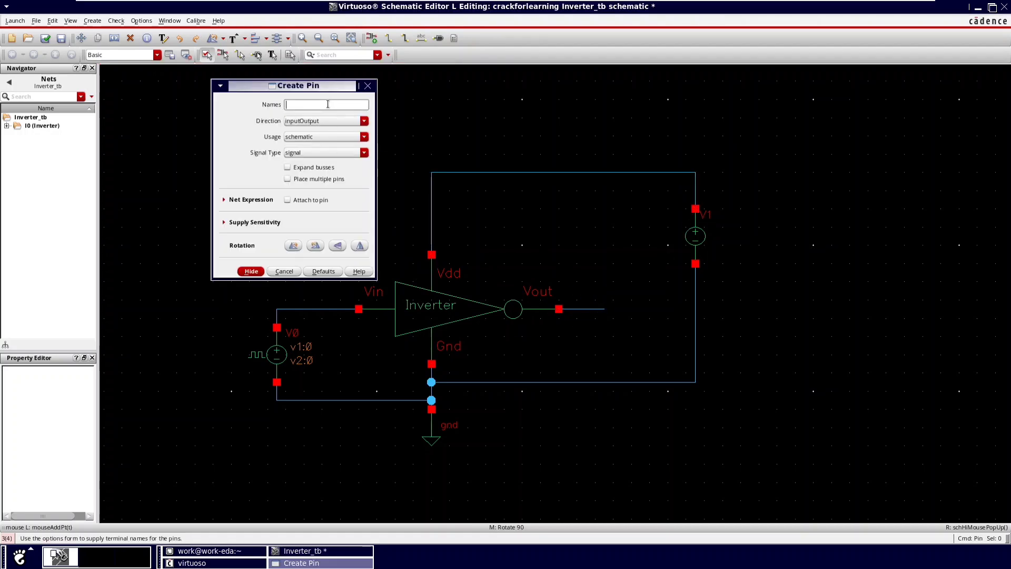
{"action": "type", "text": "Vout"}
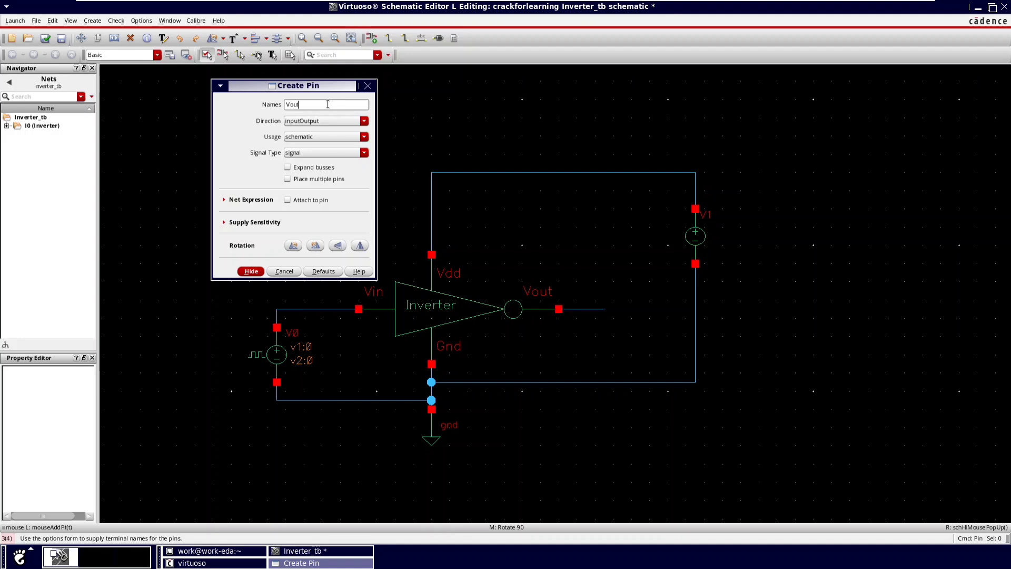
{"action": "left_click", "coordinate": [323, 120]}
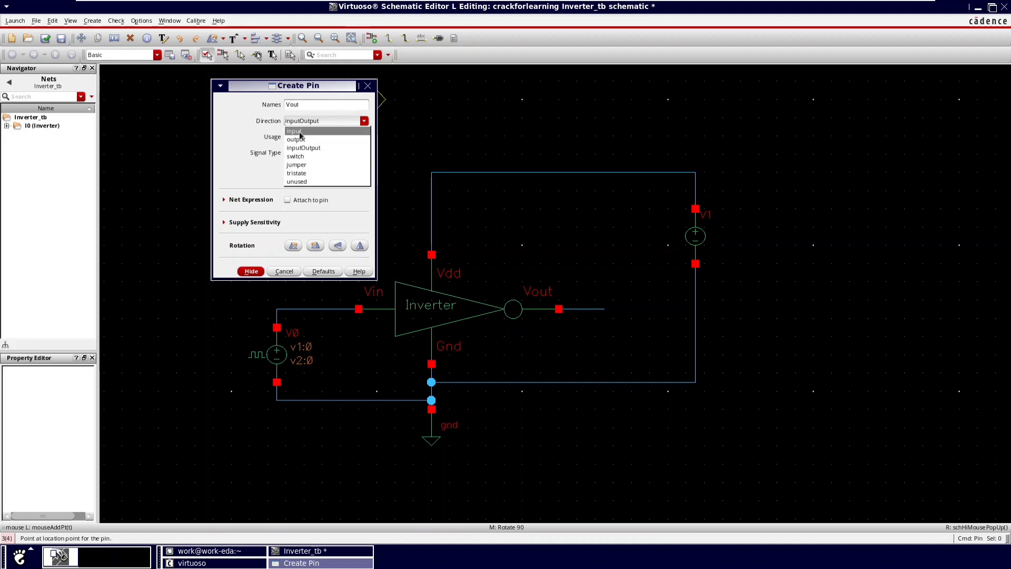
{"action": "left_click", "coordinate": [311, 129]}
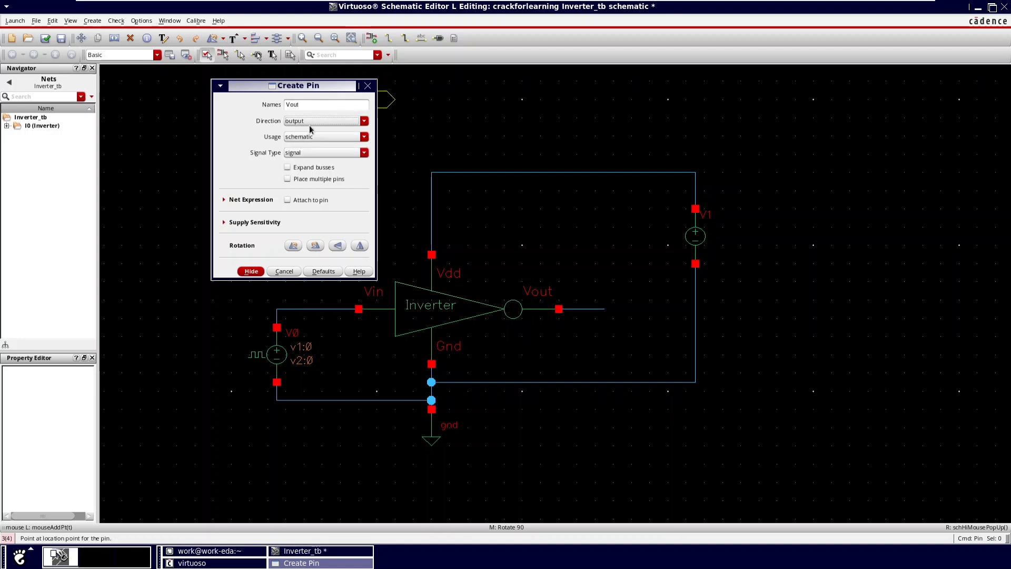
{"action": "left_click", "coordinate": [251, 272]}
{"action": "left_click", "coordinate": [603, 309]}
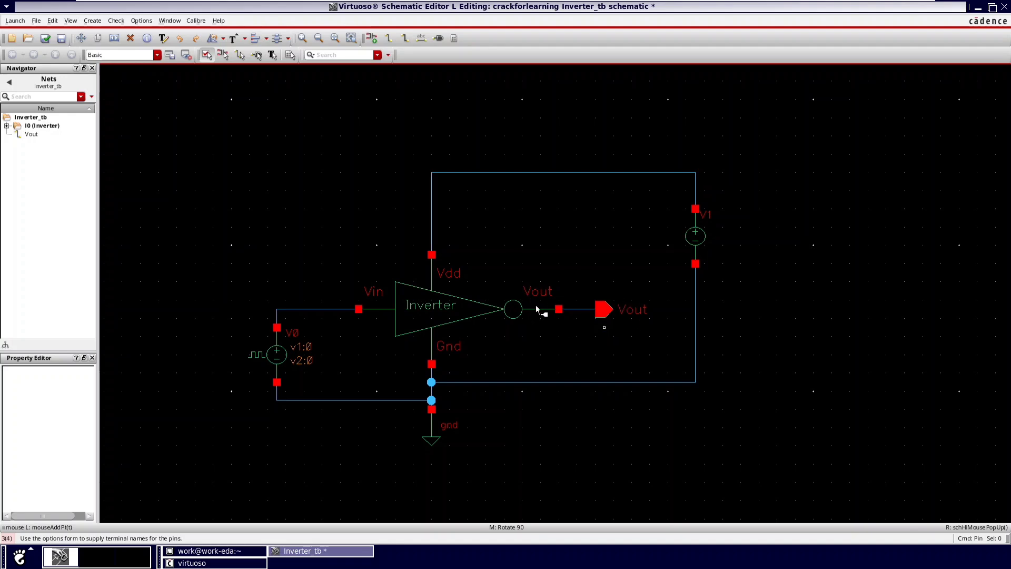
{"action": "key", "text": "Escape"}
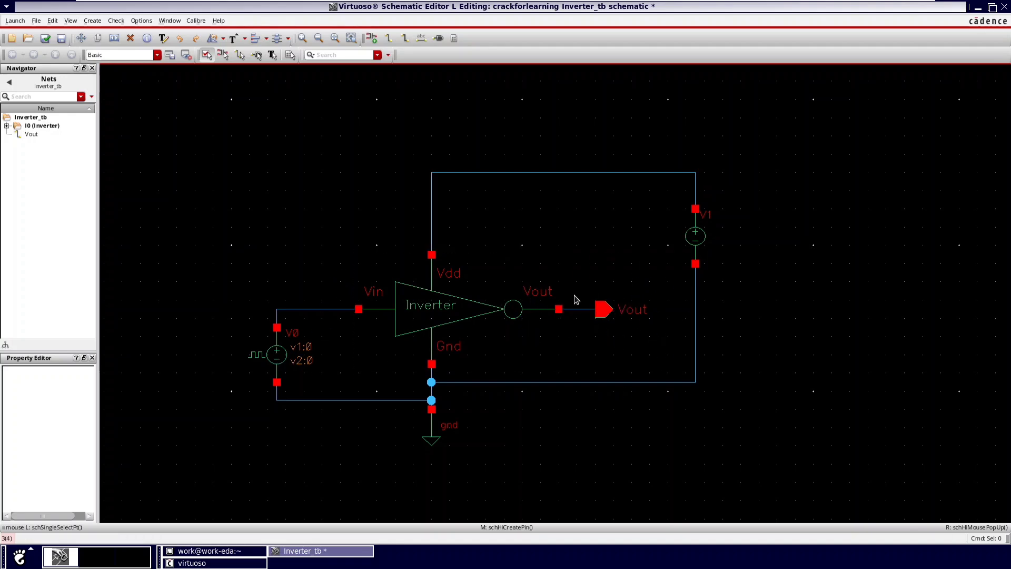
Step: Set V0's Voltage 2 to 1.8 V
{"action": "left_click", "coordinate": [286, 354]}
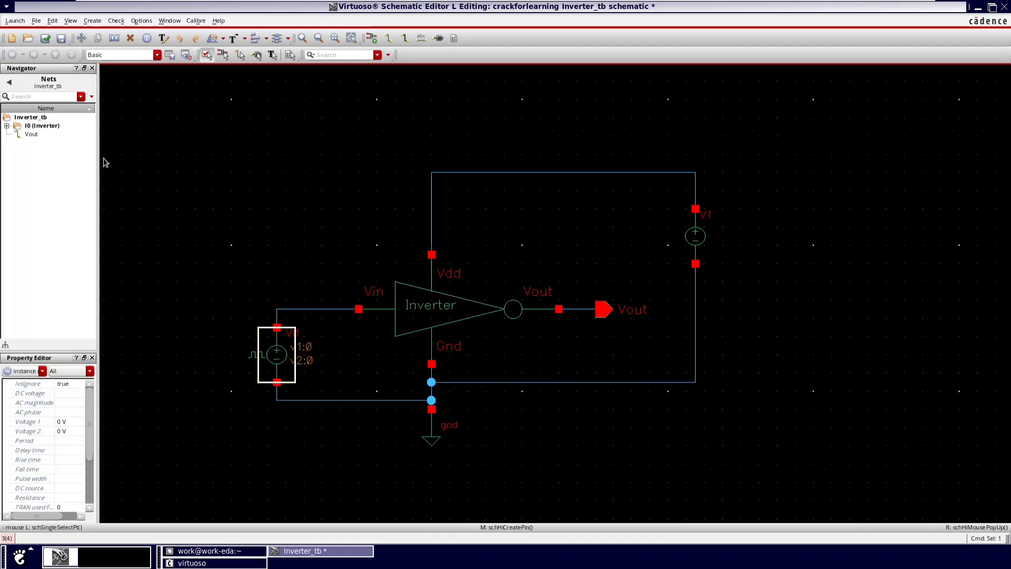
{"action": "key", "text": "q"}
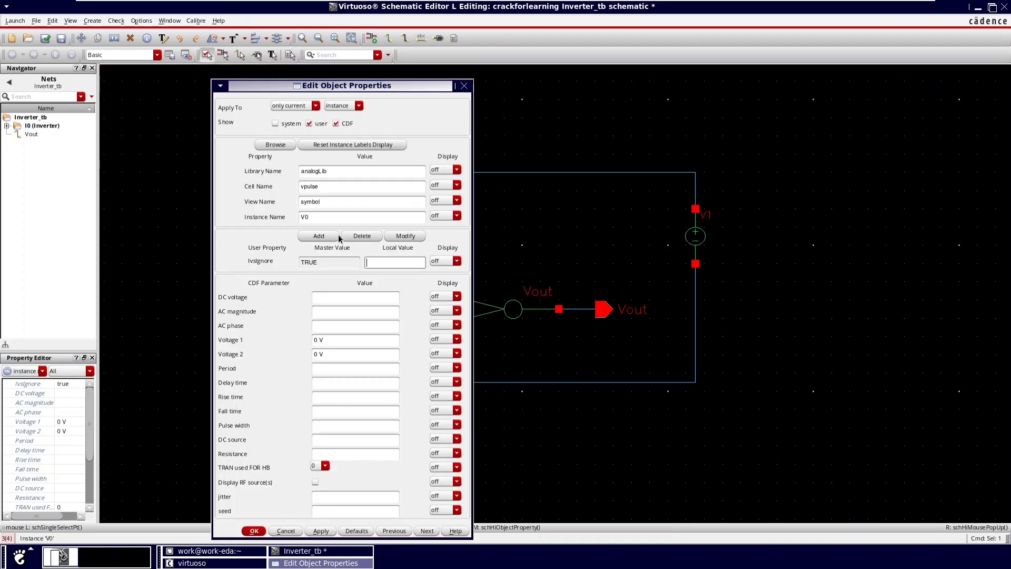
{"action": "left_click", "coordinate": [317, 355]}
{"action": "key", "text": "BackSpace"}
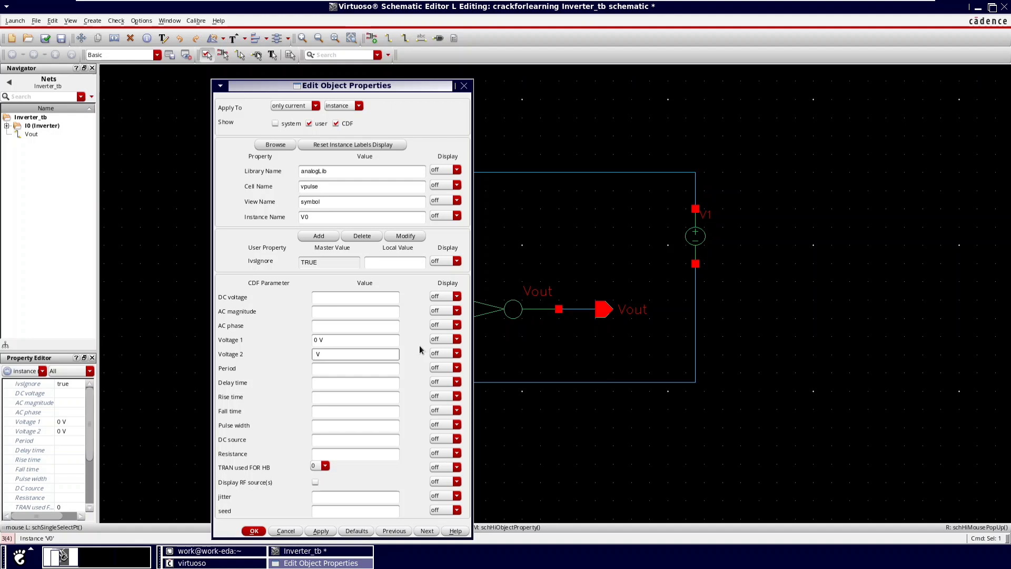
{"action": "type", "text": "1.8"}
{"action": "key", "text": "Delete"}
{"action": "key", "text": "Delete"}
Step: Give V0 a 100n period, 50p rise and fall times, and 50n pulse width
{"action": "left_click", "coordinate": [329, 372]}
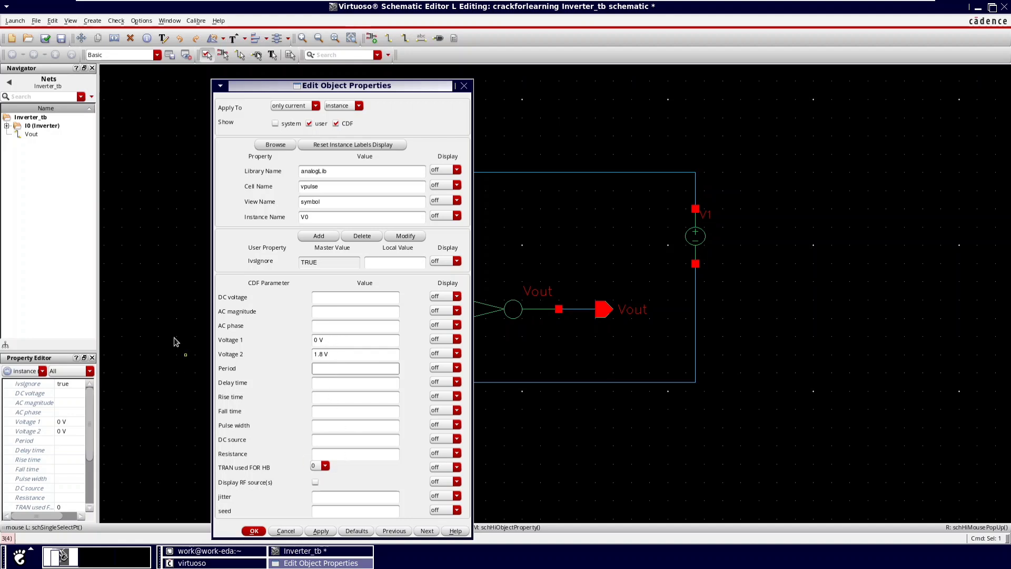
{"action": "left_click", "coordinate": [335, 368]}
{"action": "left_click", "coordinate": [318, 384]}
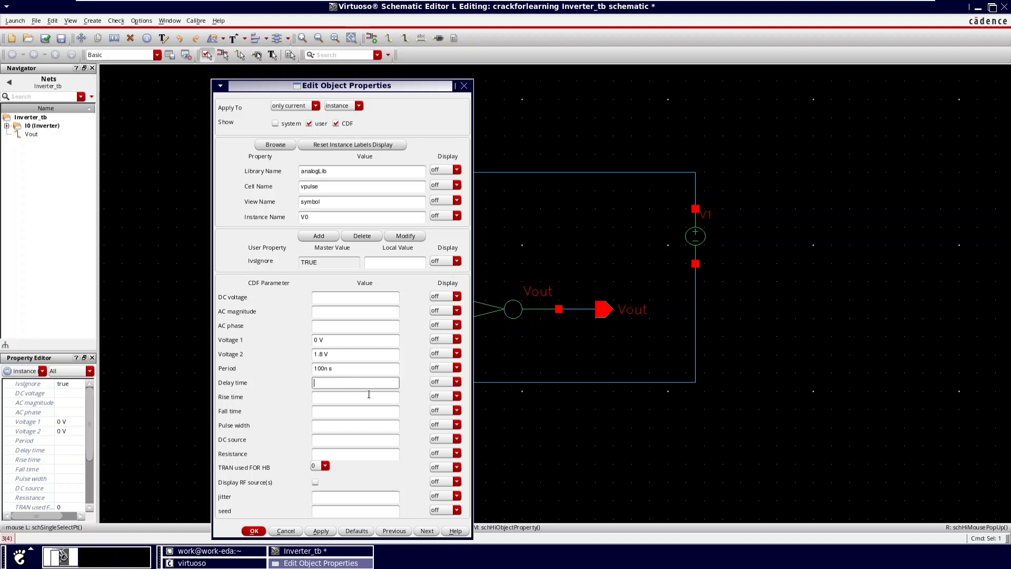
{"action": "left_click", "coordinate": [344, 400]}
{"action": "left_click", "coordinate": [322, 412]}
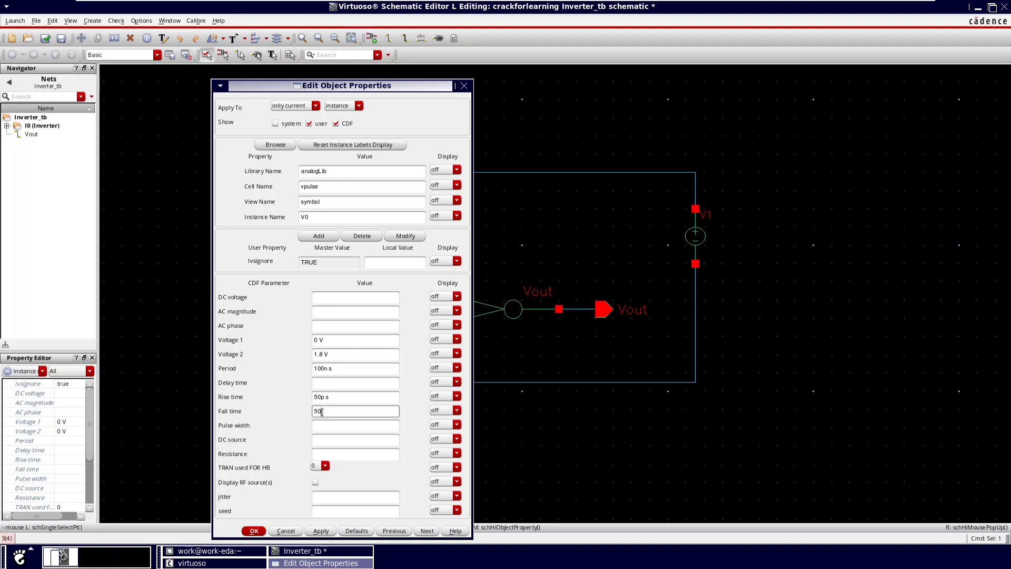
{"action": "left_click", "coordinate": [320, 425]}
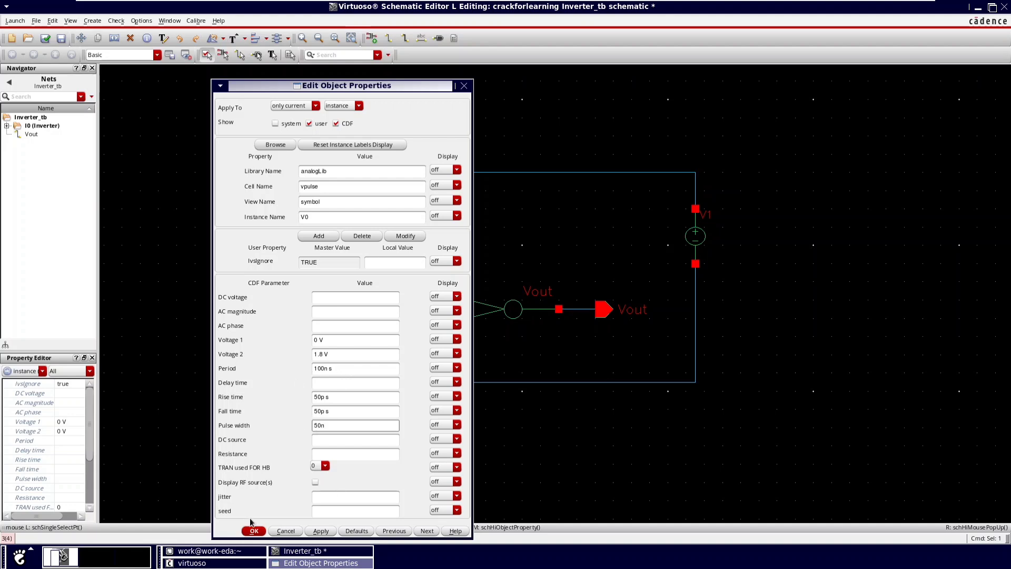
{"action": "left_click", "coordinate": [254, 531]}
Step: Set V1's DC voltage to 1.8 V, then check and save the Inverter_tb schematic
{"action": "left_click", "coordinate": [695, 236]}
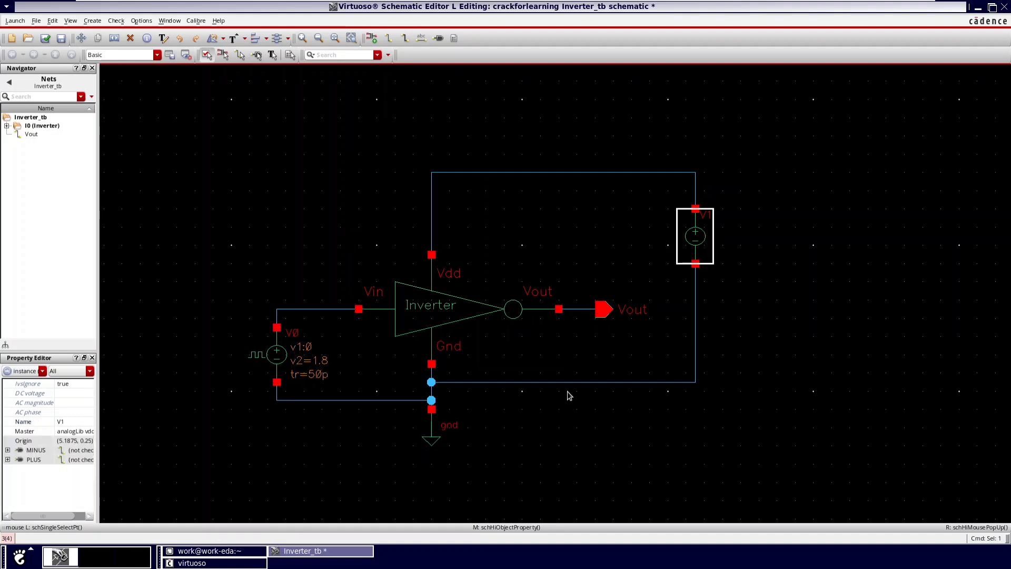
{"action": "key", "text": "q"}
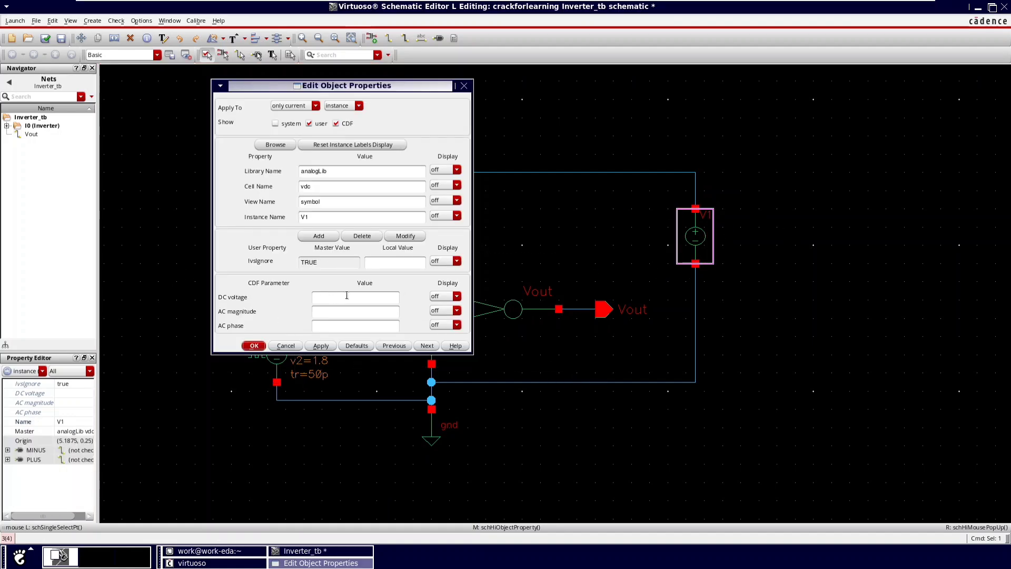
{"action": "left_click", "coordinate": [318, 297]}
{"action": "type", "text": "1.8"}
{"action": "left_click", "coordinate": [364, 312]}
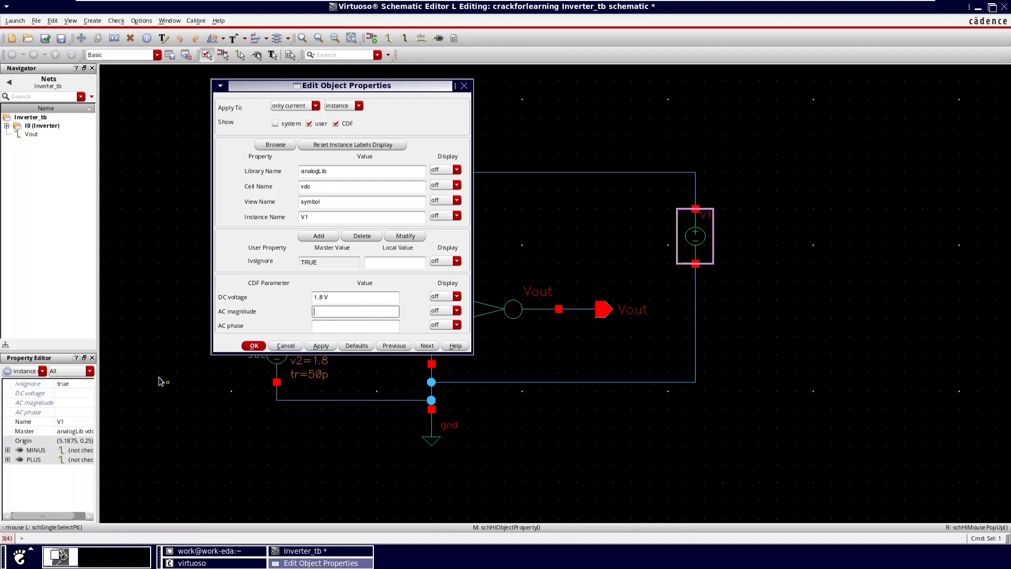
{"action": "left_click", "coordinate": [255, 346]}
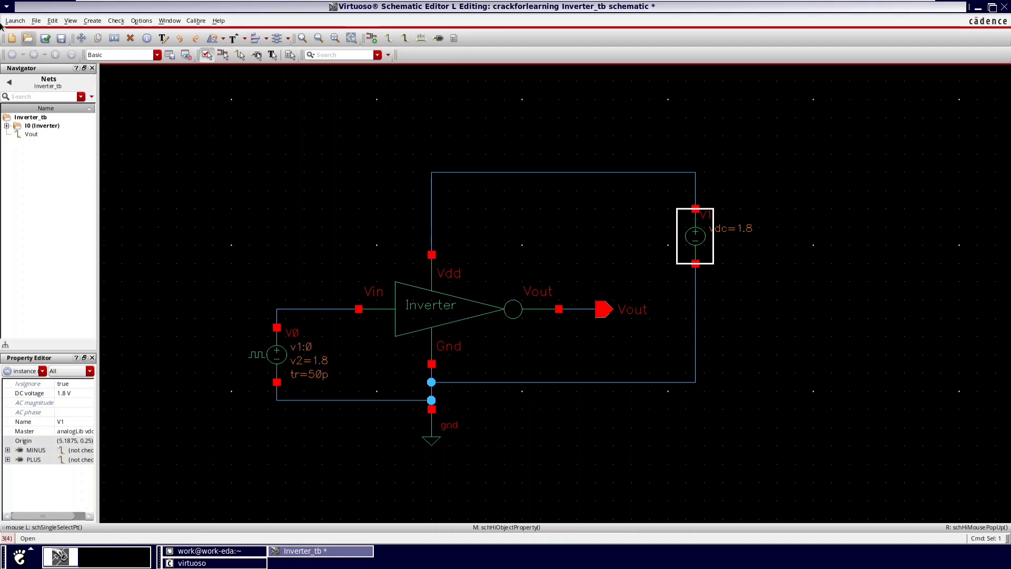
{"action": "left_click", "coordinate": [45, 38]}
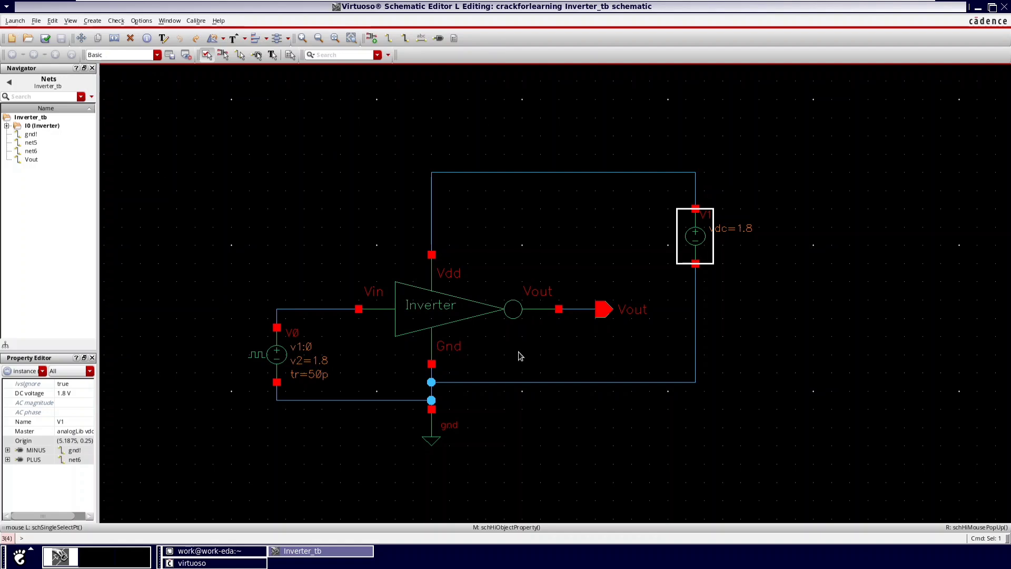
Step: Launch ADE L and add a tran analysis with 500n stop time and moderate accuracy
{"action": "left_click", "coordinate": [11, 22]}
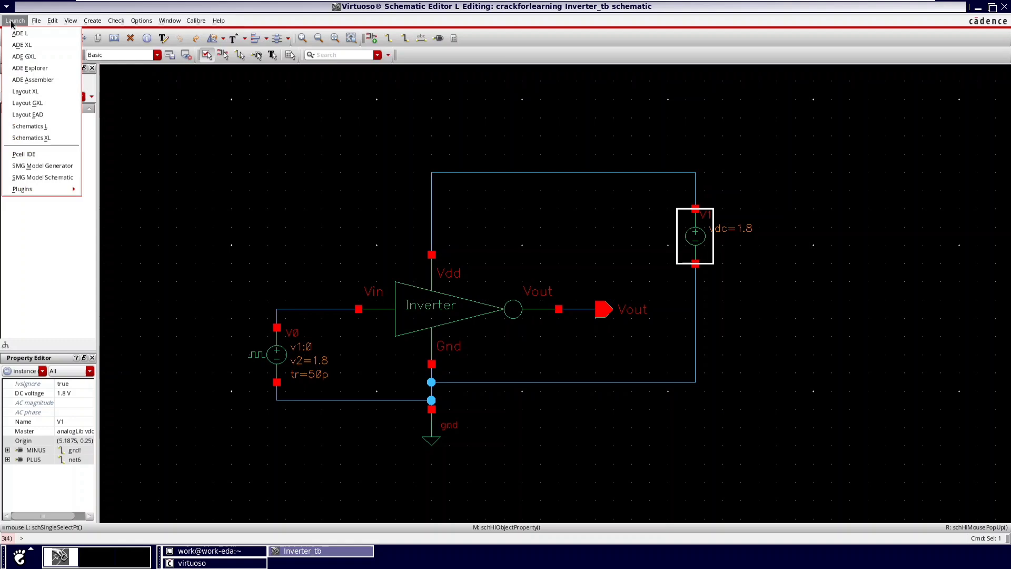
{"action": "left_click", "coordinate": [36, 33]}
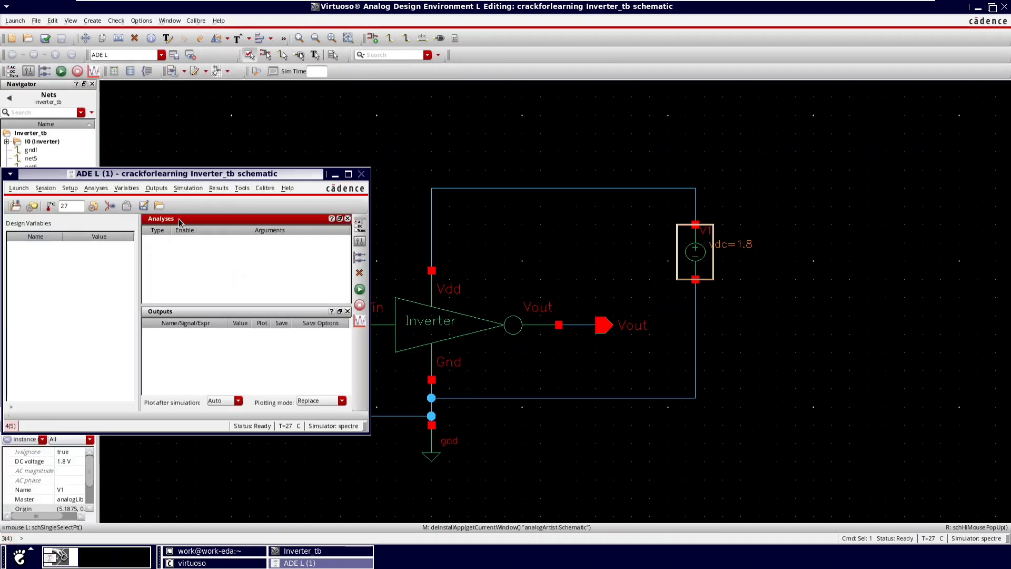
{"action": "right_click", "coordinate": [199, 248]}
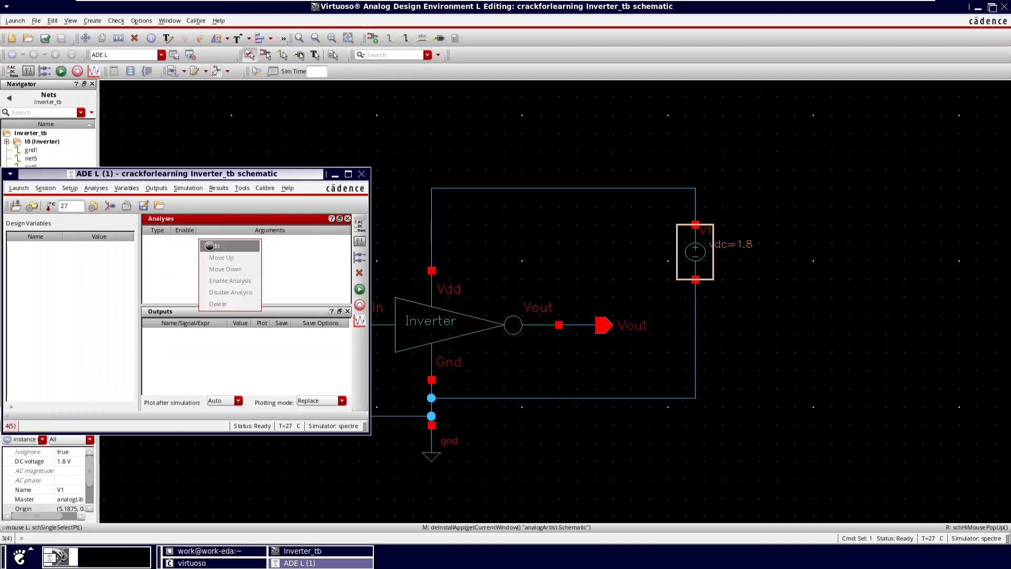
{"action": "left_click", "coordinate": [209, 250]}
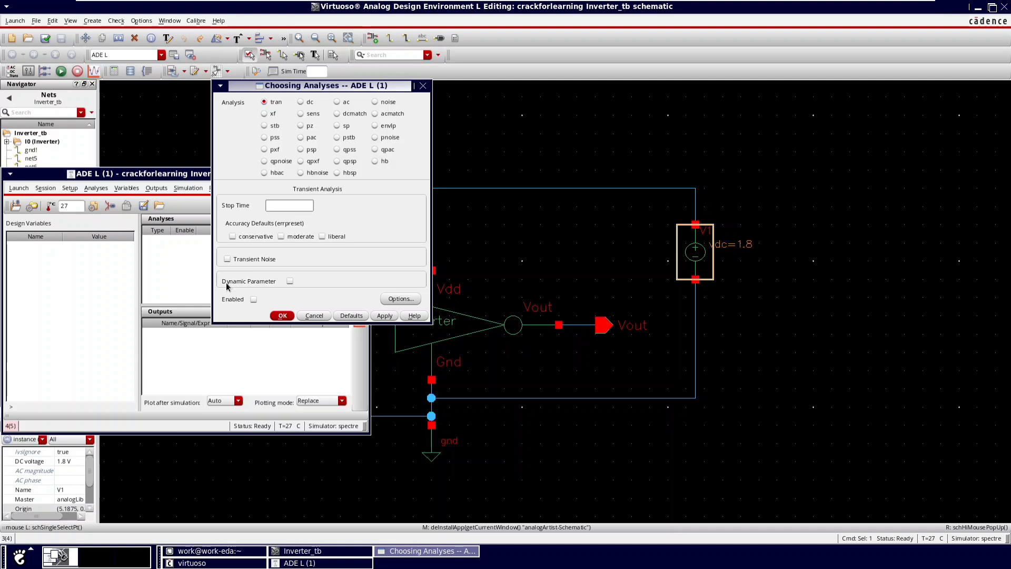
{"action": "type", "text": "500n"}
{"action": "left_click", "coordinate": [280, 237]}
Step: Confirm the 500n transient analysis and pick net5 and Vout from the schematic as plotted outputs
{"action": "left_click", "coordinate": [282, 315]}
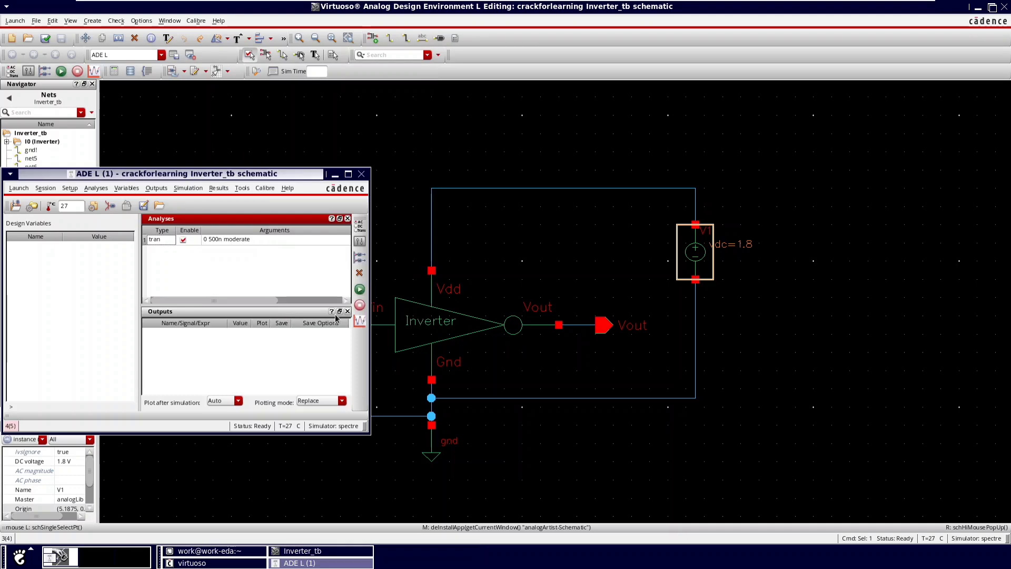
{"action": "left_click", "coordinate": [200, 379]}
{"action": "right_click", "coordinate": [214, 339]}
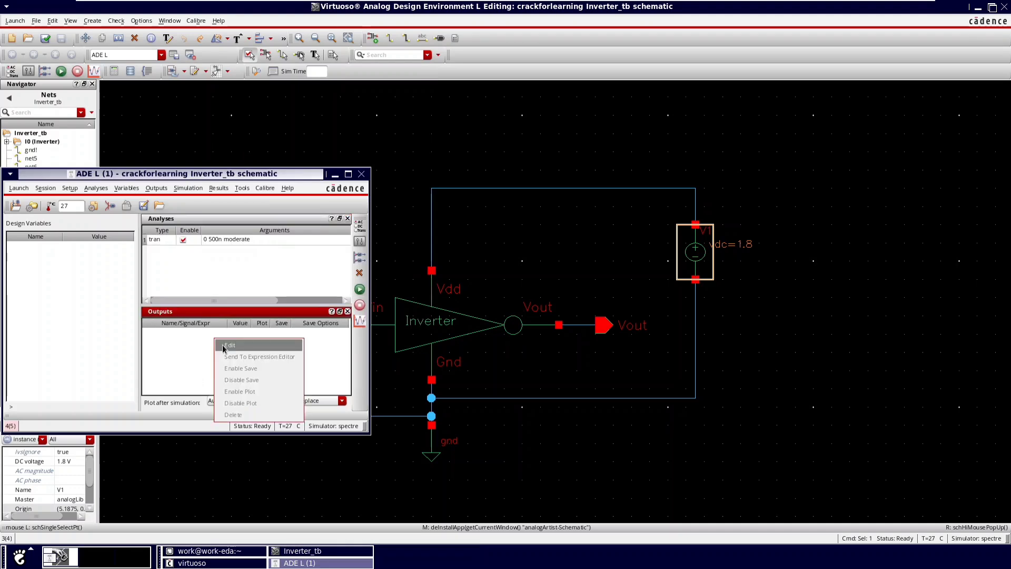
{"action": "left_click", "coordinate": [251, 343]}
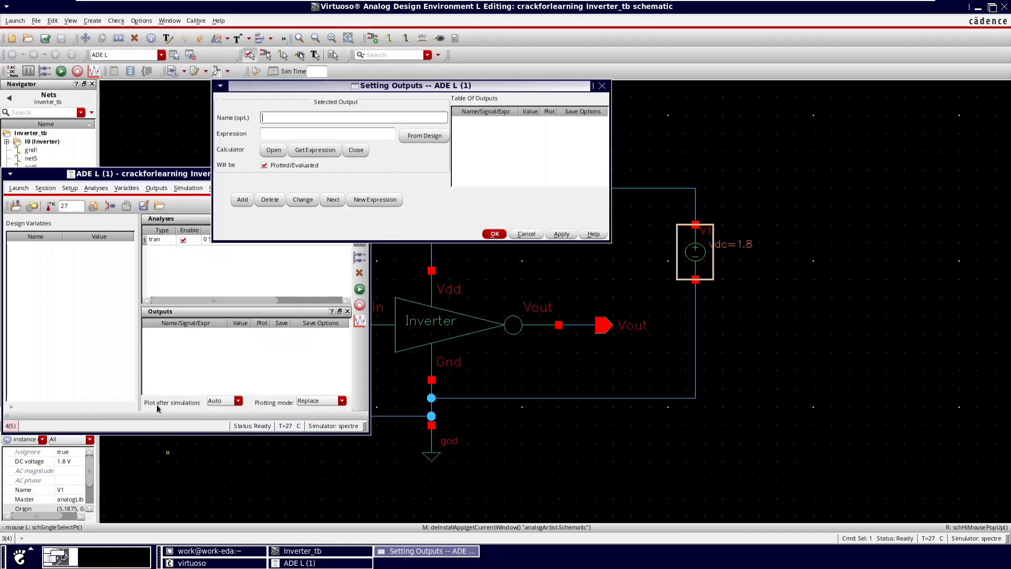
{"action": "left_click", "coordinate": [425, 136]}
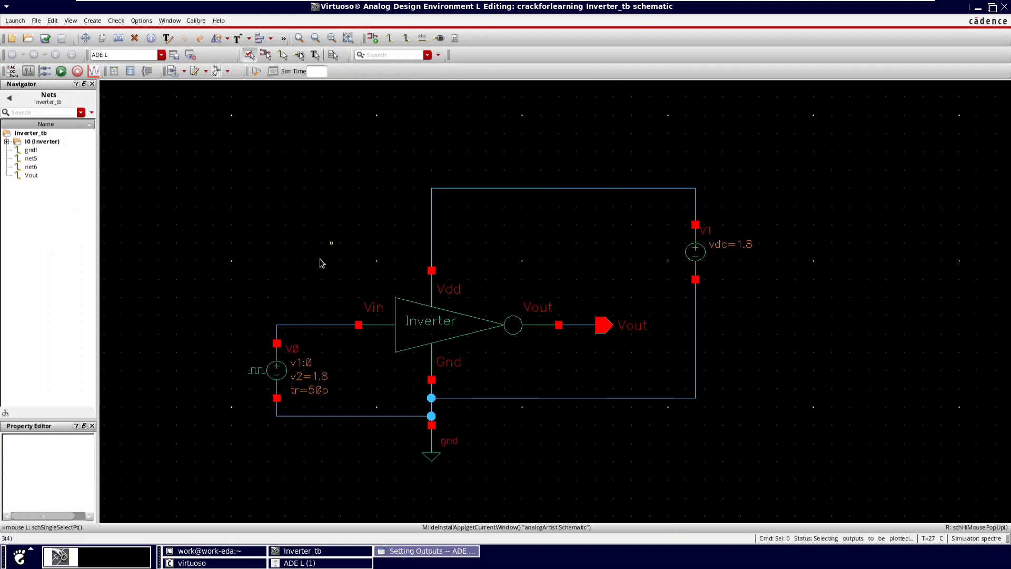
{"action": "left_click", "coordinate": [289, 324]}
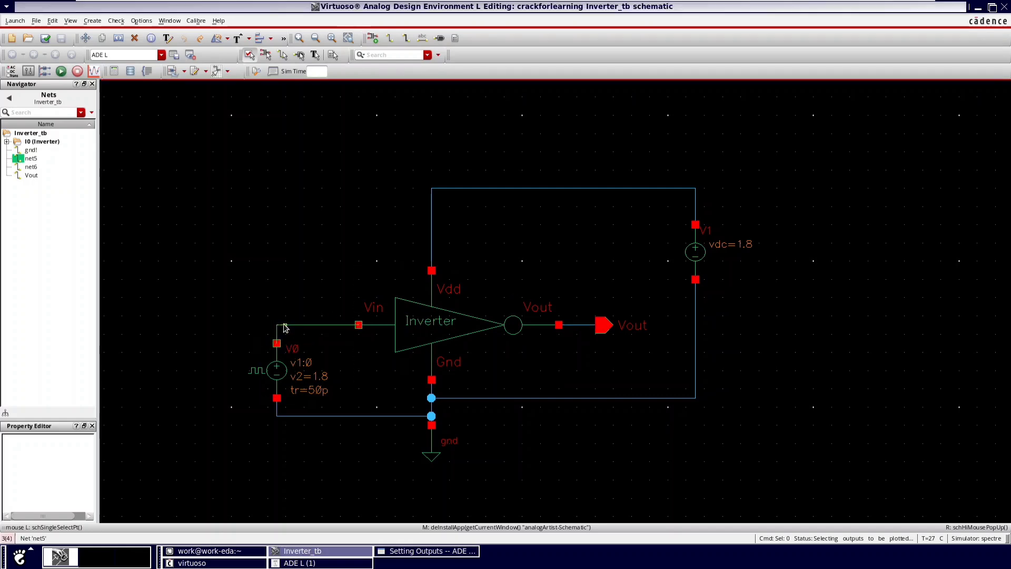
{"action": "left_click", "coordinate": [580, 325]}
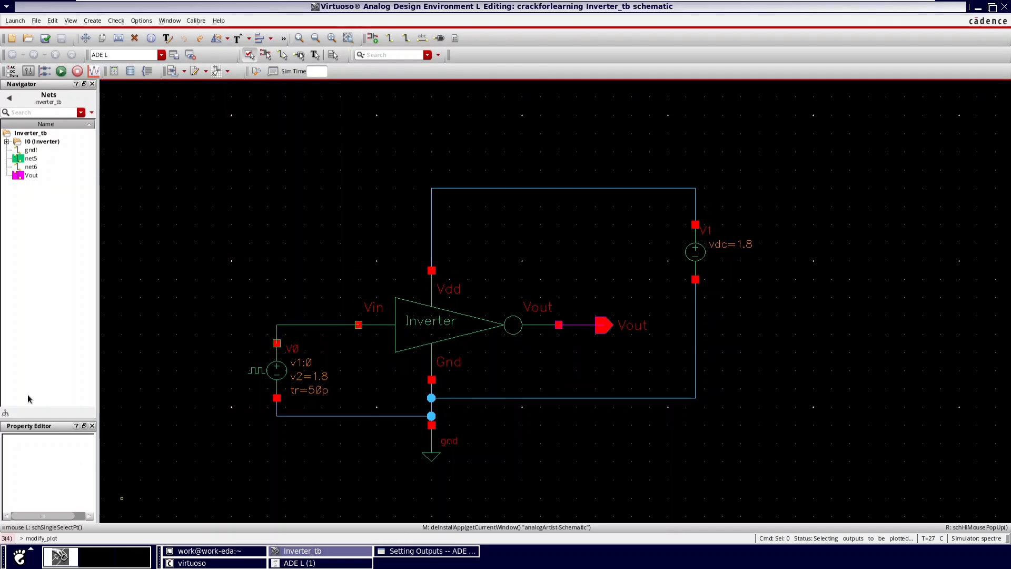
Step: Mark both the net5 and Vout outputs to be saved
{"action": "left_click", "coordinate": [295, 563]}
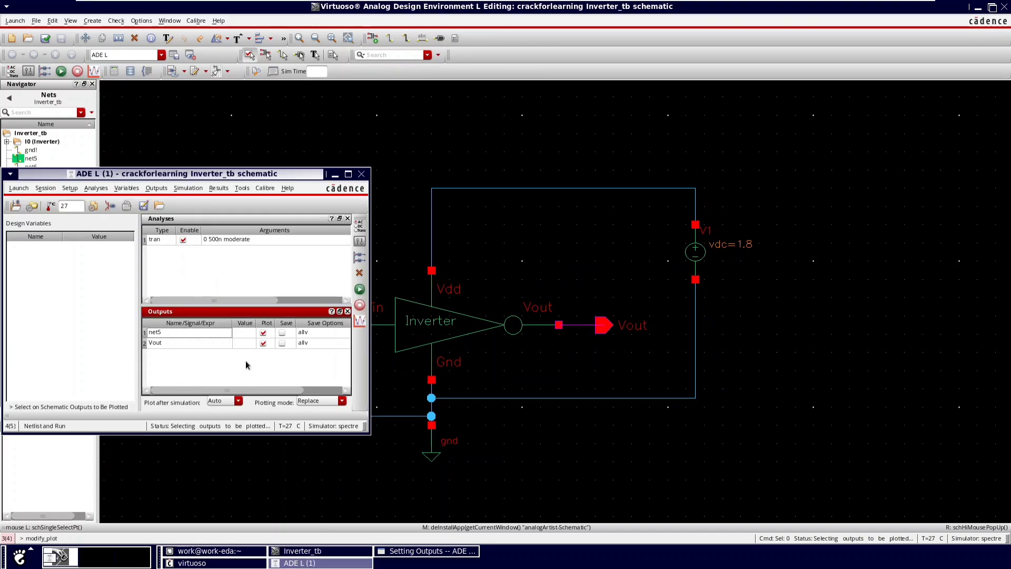
{"action": "left_click", "coordinate": [282, 333]}
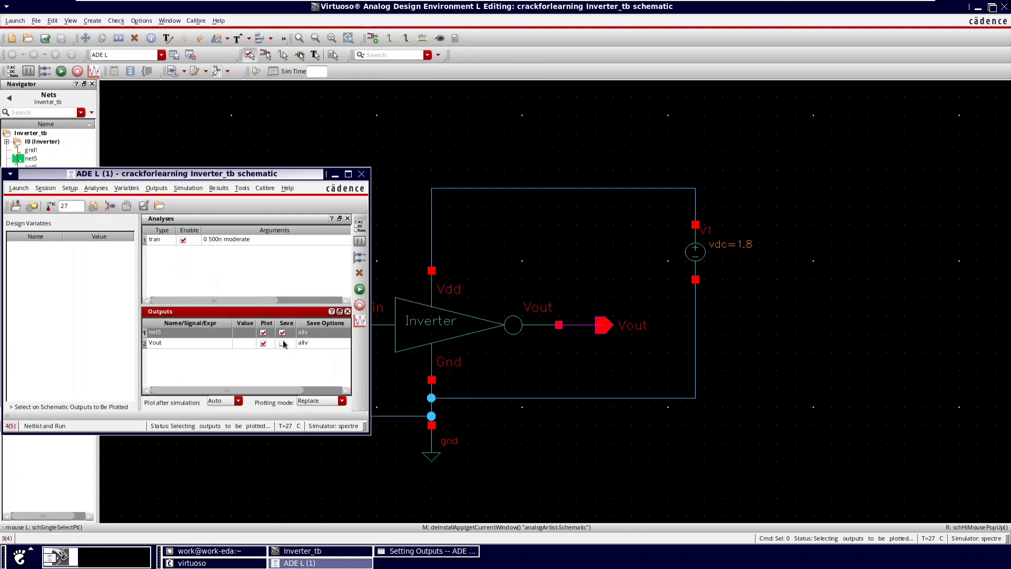
{"action": "left_click", "coordinate": [283, 342]}
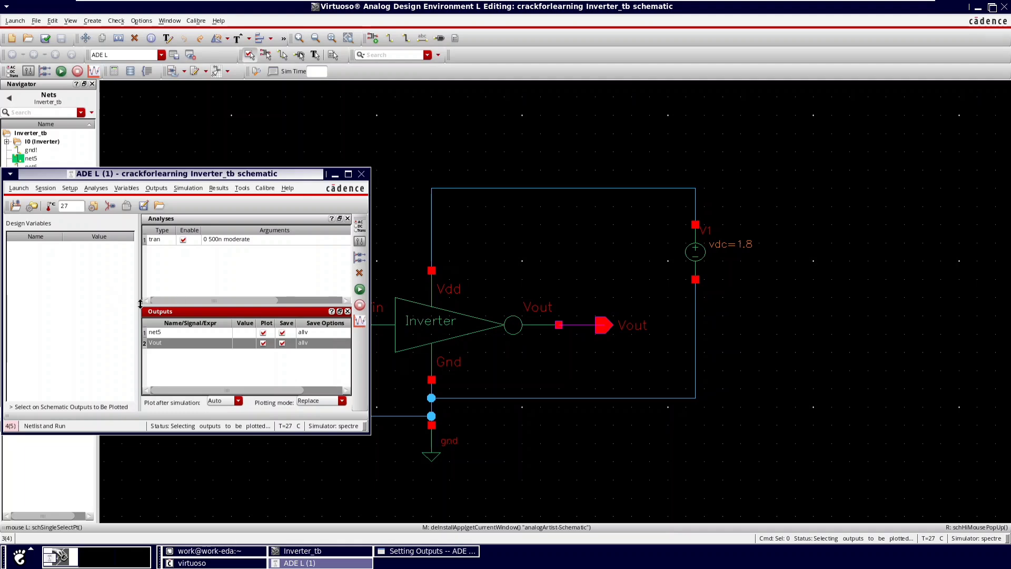
Step: Confirm the gpdk090.scs model library with section NN under Setup > Model Libraries
{"action": "left_click", "coordinate": [64, 191]}
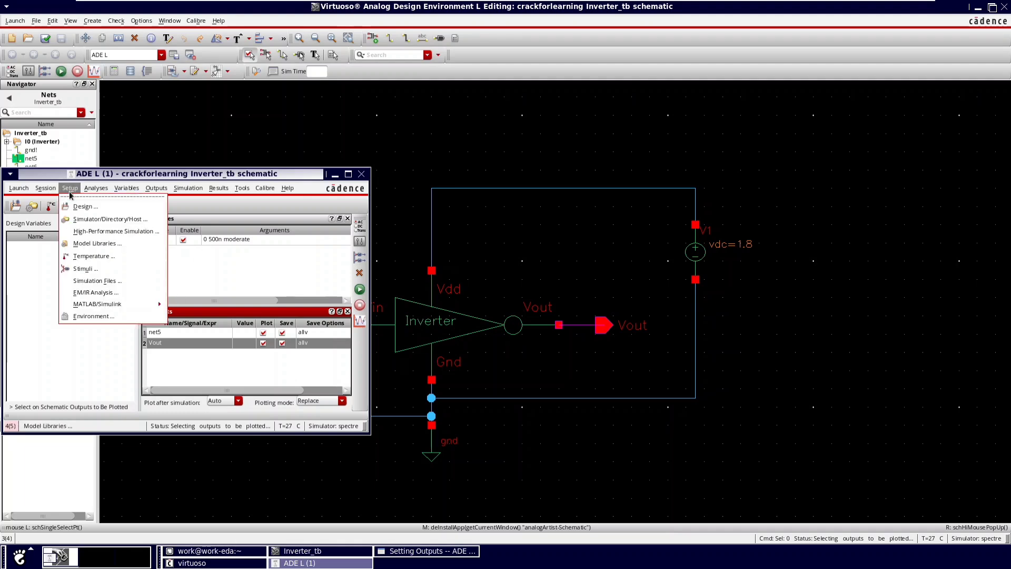
{"action": "left_click", "coordinate": [84, 244]}
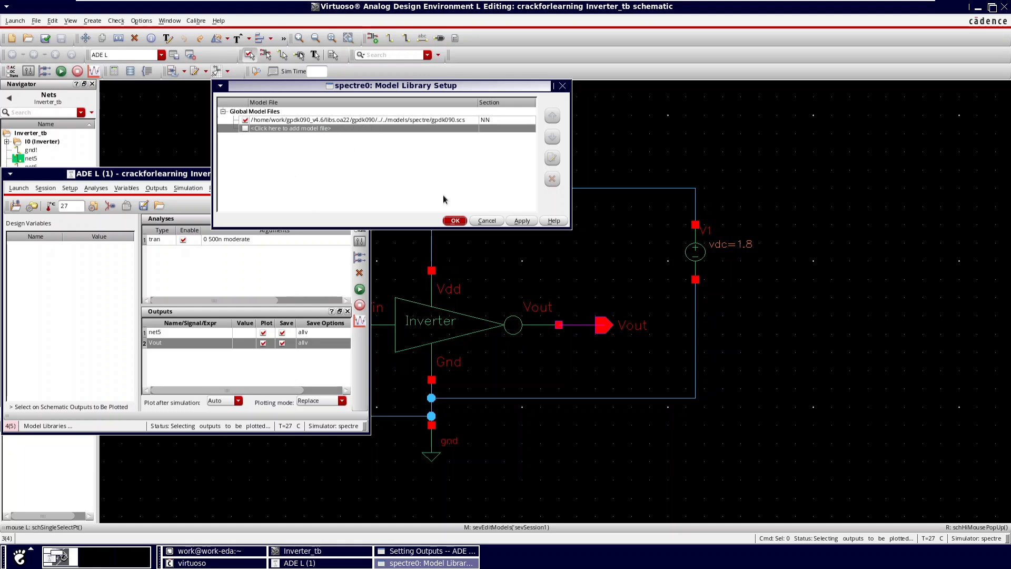
{"action": "left_click", "coordinate": [455, 220]}
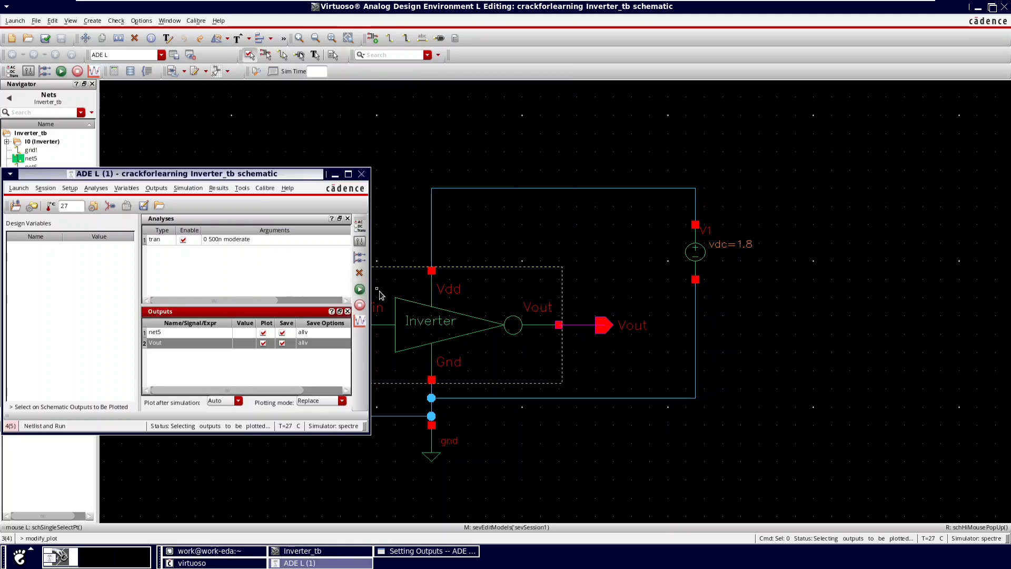
Step: Netlist and run the simulation, maximize the waveform window, and split net5 and Vout into strips
{"action": "left_click", "coordinate": [360, 294]}
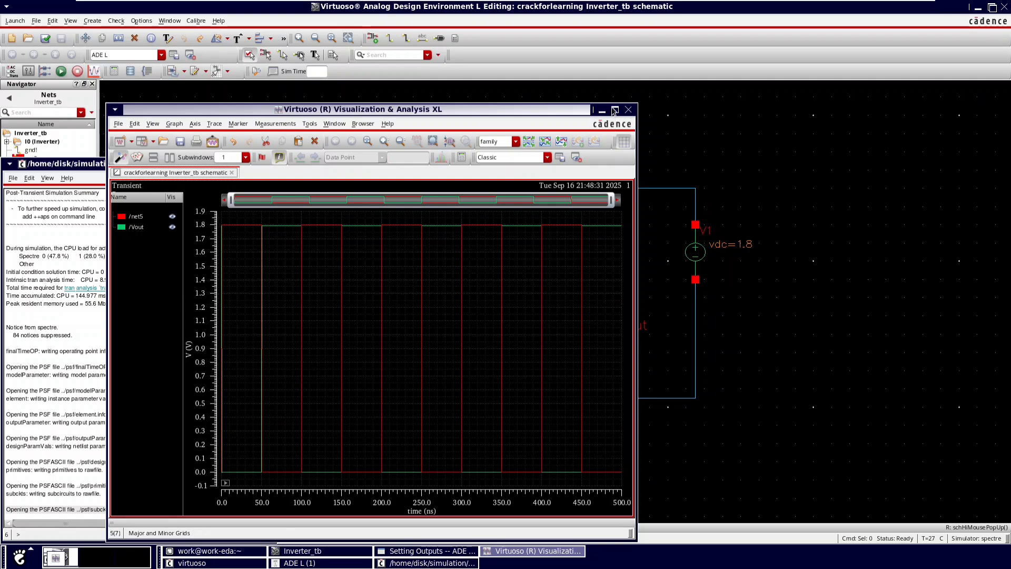
{"action": "left_click", "coordinate": [615, 109]}
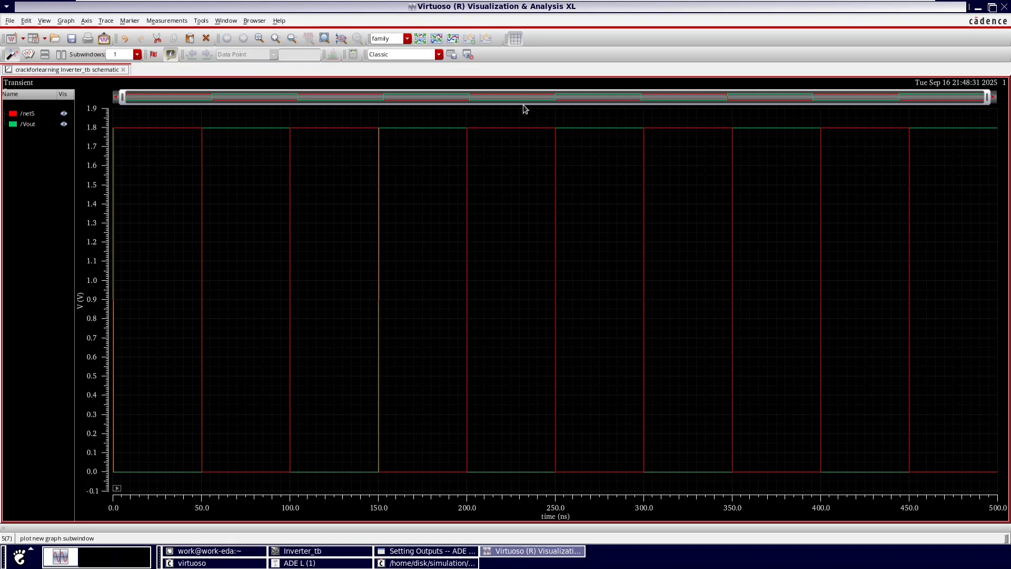
{"action": "left_click", "coordinate": [454, 39]}
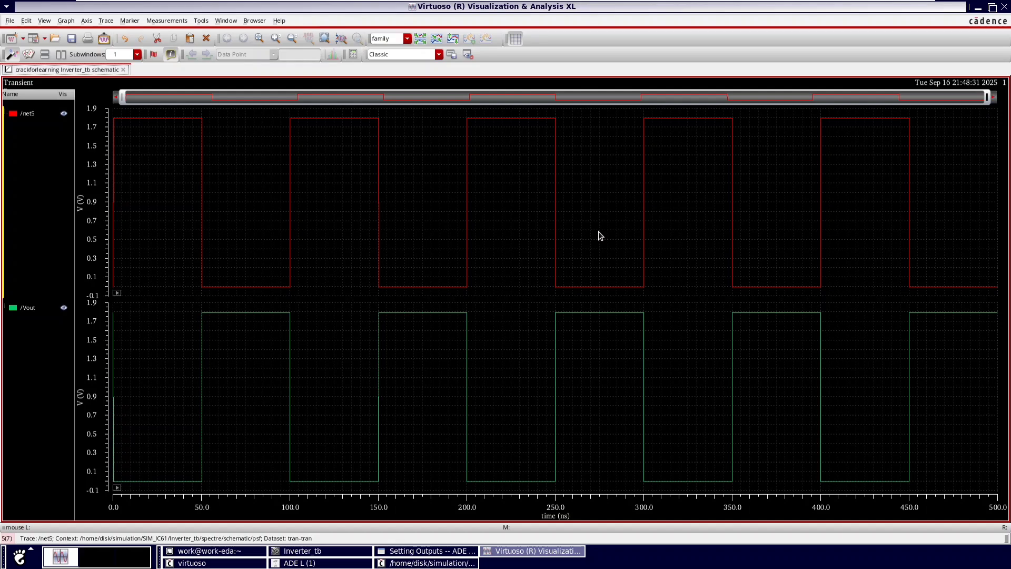
Step: Close the waveform viewer and simulation log, bringing the testbench schematic forward
{"action": "left_click", "coordinate": [1003, 7]}
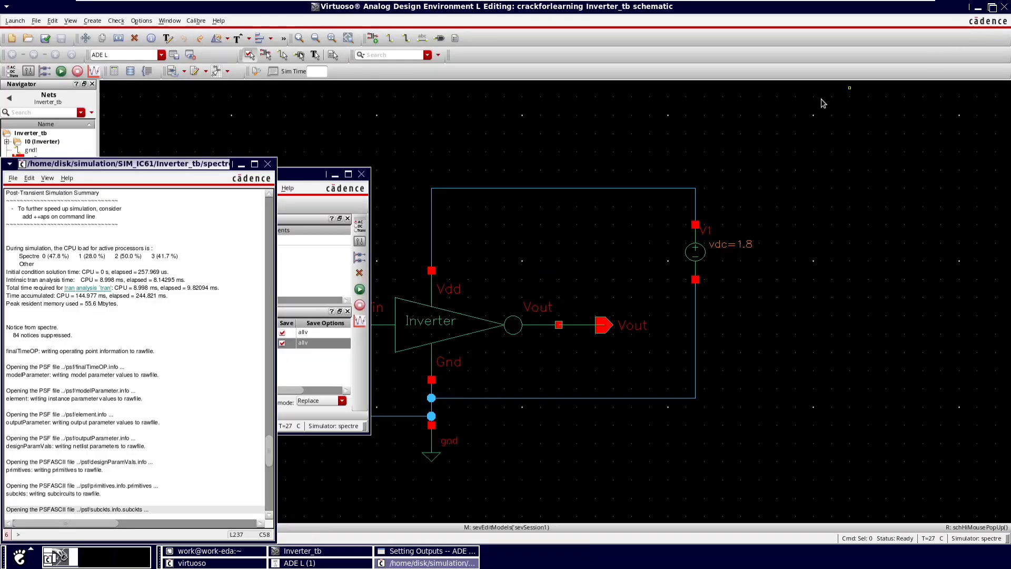
{"action": "left_click", "coordinate": [268, 163]}
{"action": "left_click", "coordinate": [292, 120]}
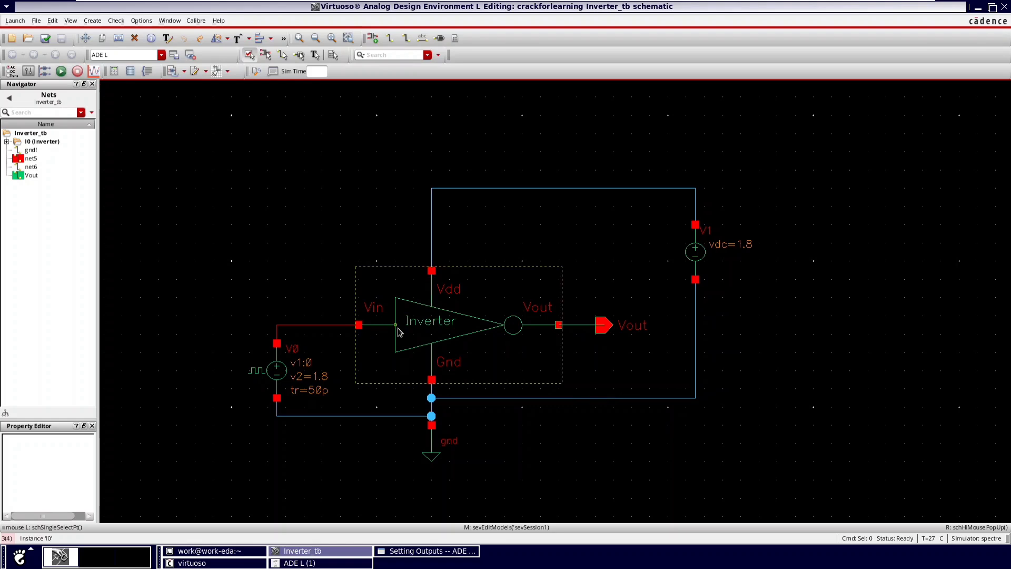
Step: Descend into instance I0's schematic view, then return to the Inverter_tb testbench
{"action": "left_click", "coordinate": [459, 323]}
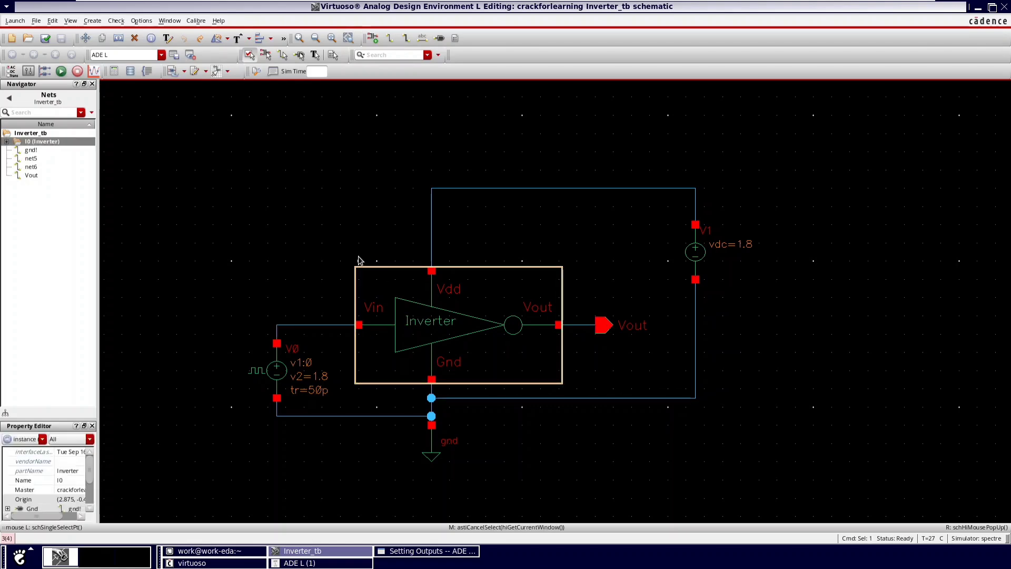
{"action": "key", "text": "e"}
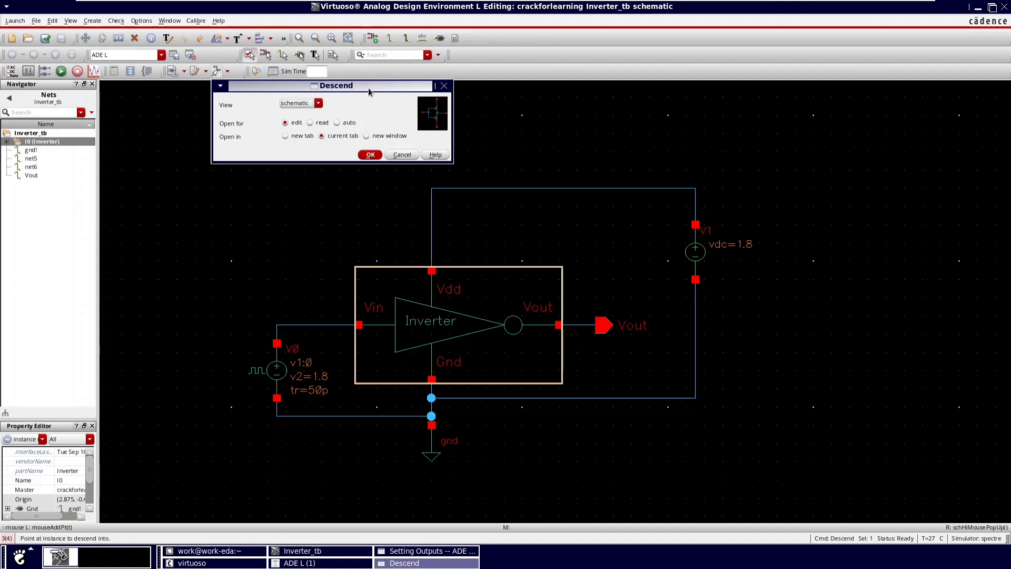
{"action": "left_click_drag", "start_coordinate": [368, 88], "coordinate": [372, 140]}
{"action": "left_click", "coordinate": [314, 155]}
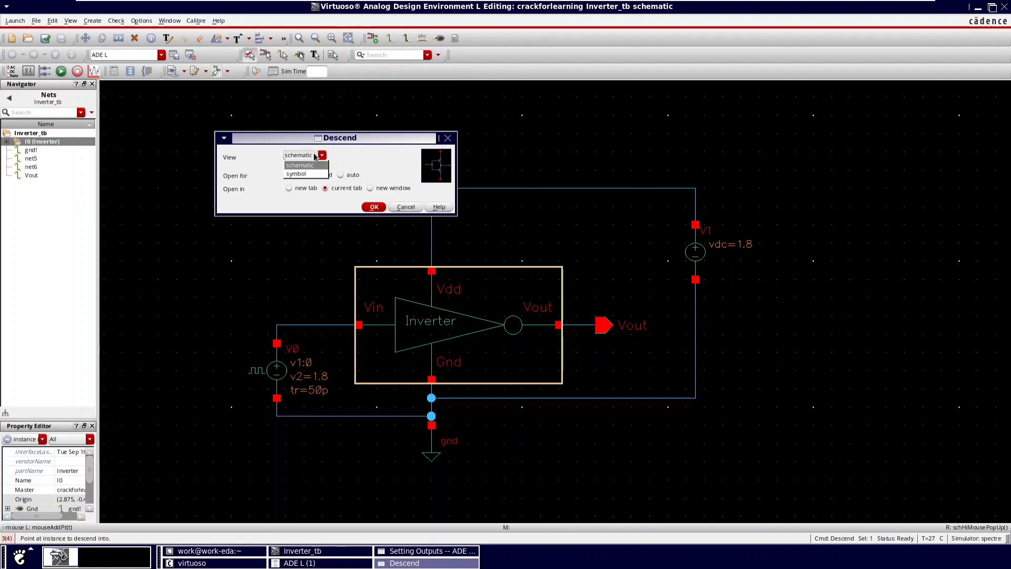
{"action": "left_click", "coordinate": [313, 165]}
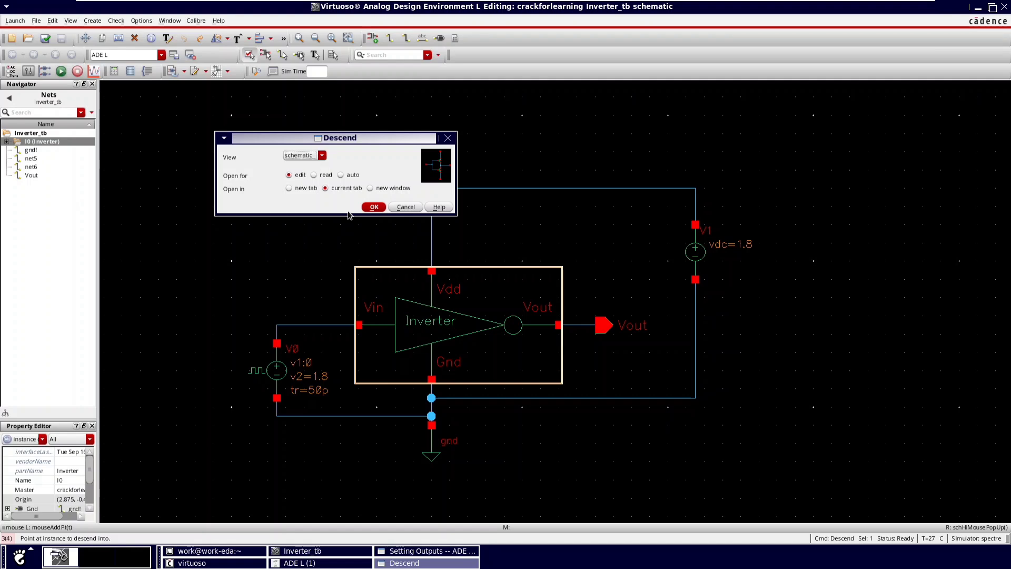
{"action": "left_click", "coordinate": [373, 206]}
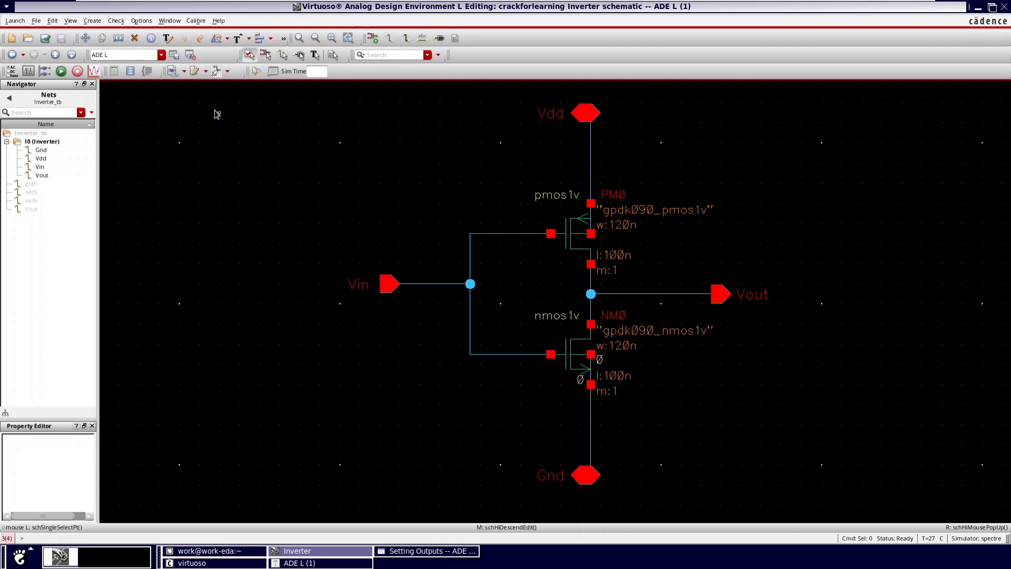
{"action": "key", "text": "ctrl+e"}
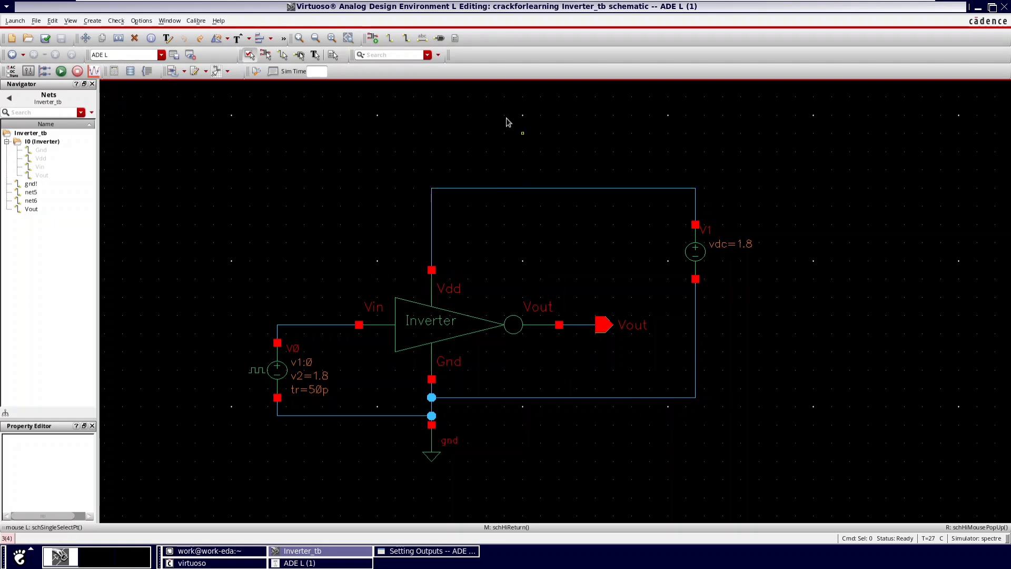
{"action": "left_click_drag", "start_coordinate": [178, 115], "coordinate": [204, 136]}
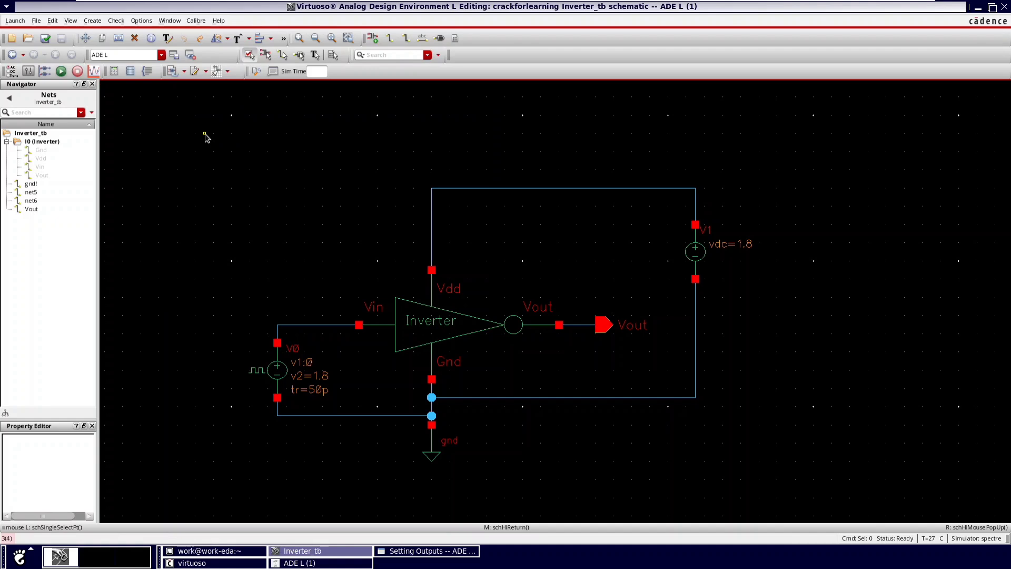